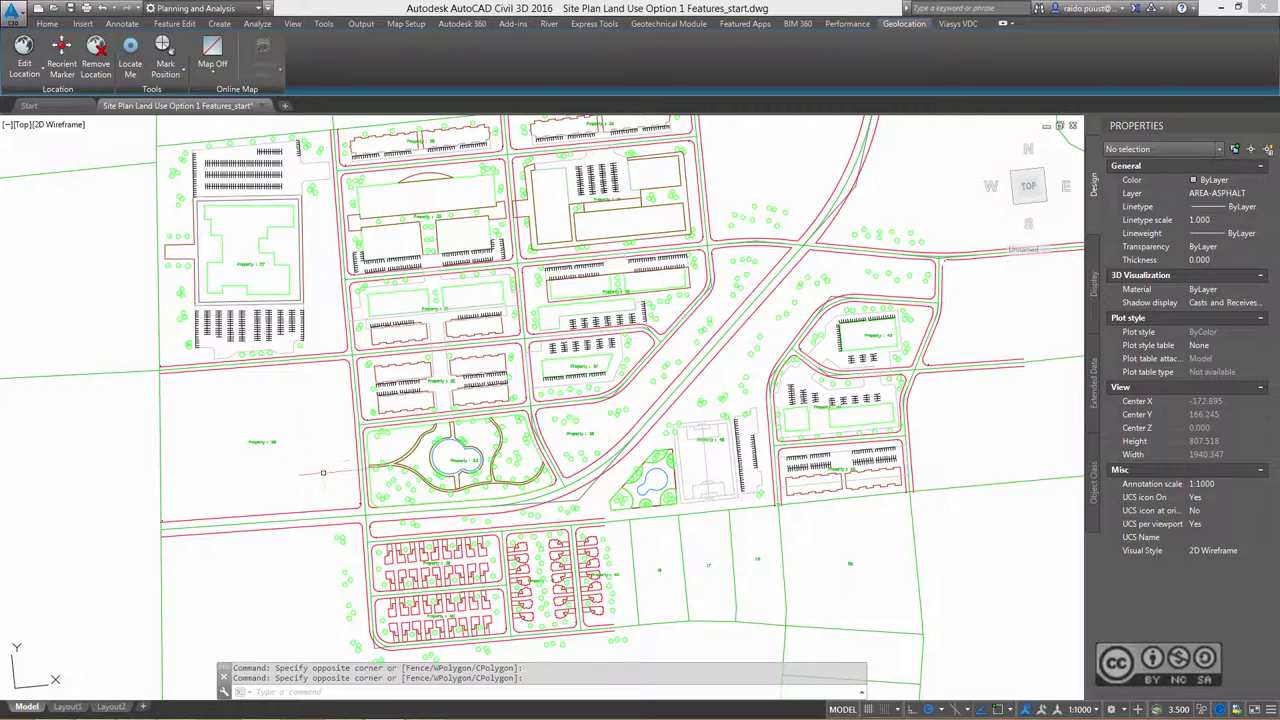
# - Zoom into the park near Property 33 and select a VEG-TREES tree circle with radius 3
pyautogui.scroll(4, 337, 464)
pyautogui.scroll(2, 483, 428)
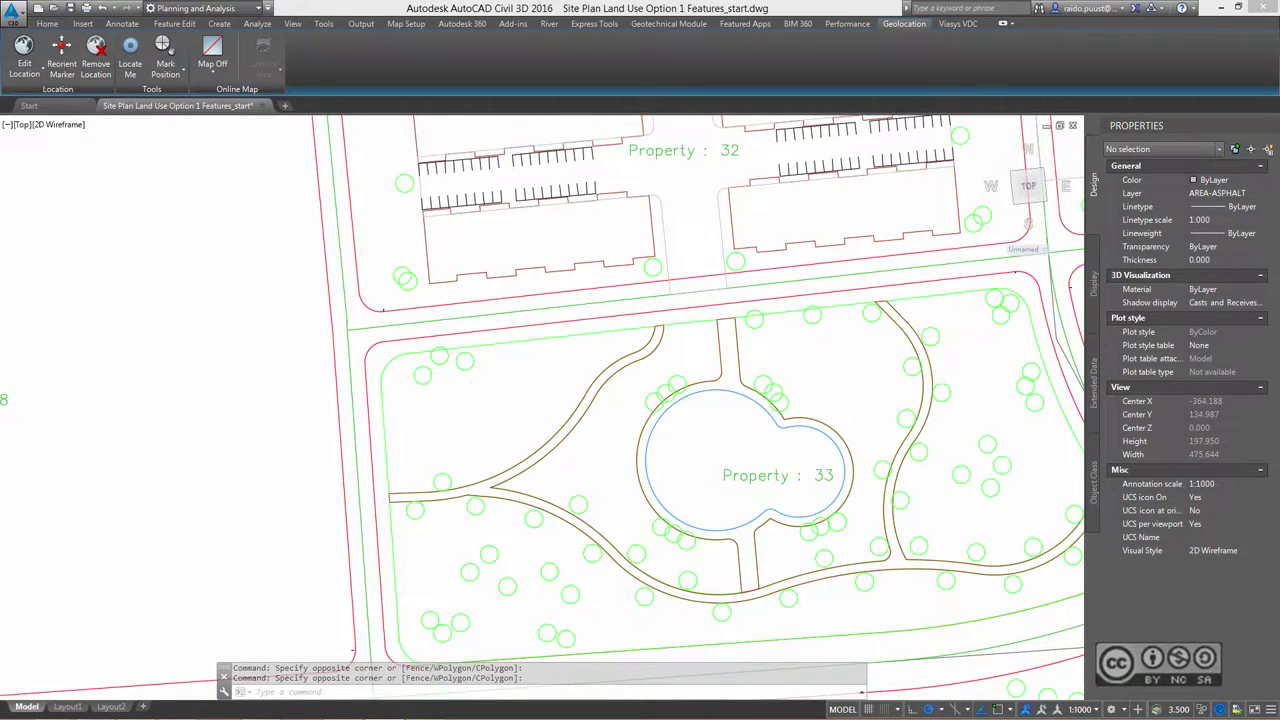
pyautogui.scroll(2, 498, 464)
pyautogui.moveTo(486, 429); pyautogui.dragTo(431, 347, button='middle')
pyautogui.click(378, 430)
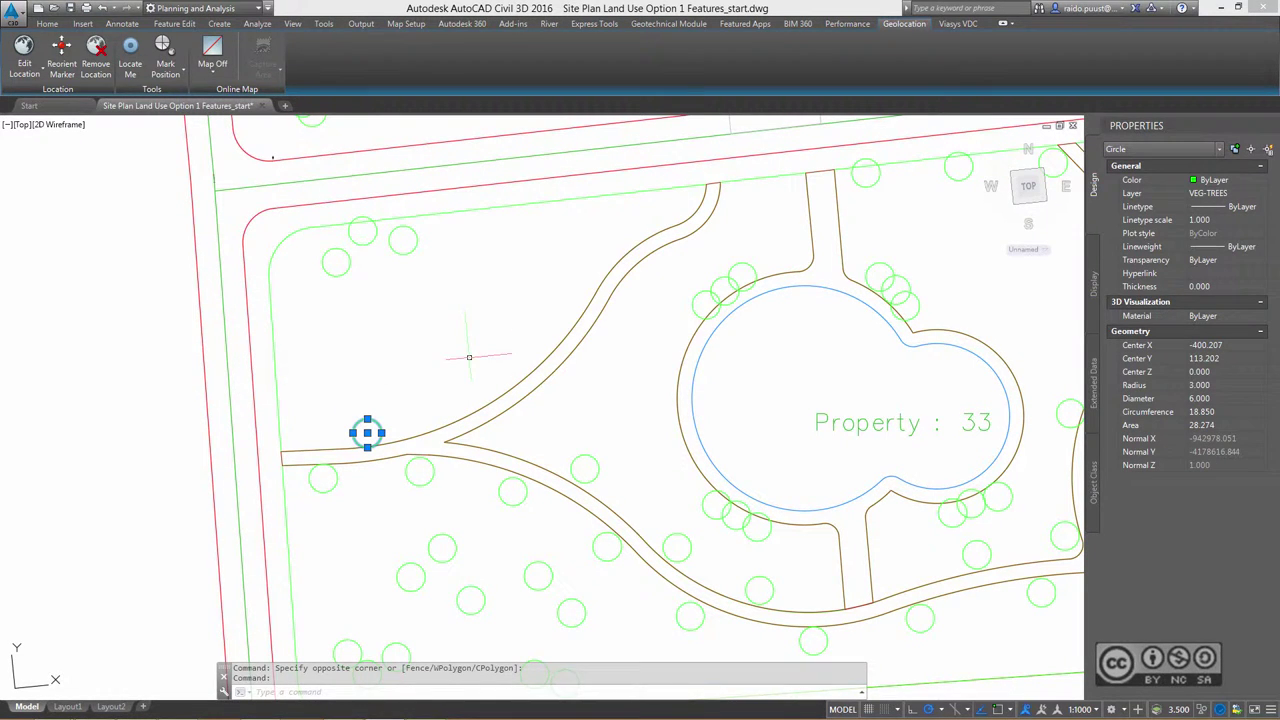
# - Copy the tree circle with CO, placing five copies up along the park path
pyautogui.write('co')
pyautogui.press('Return')
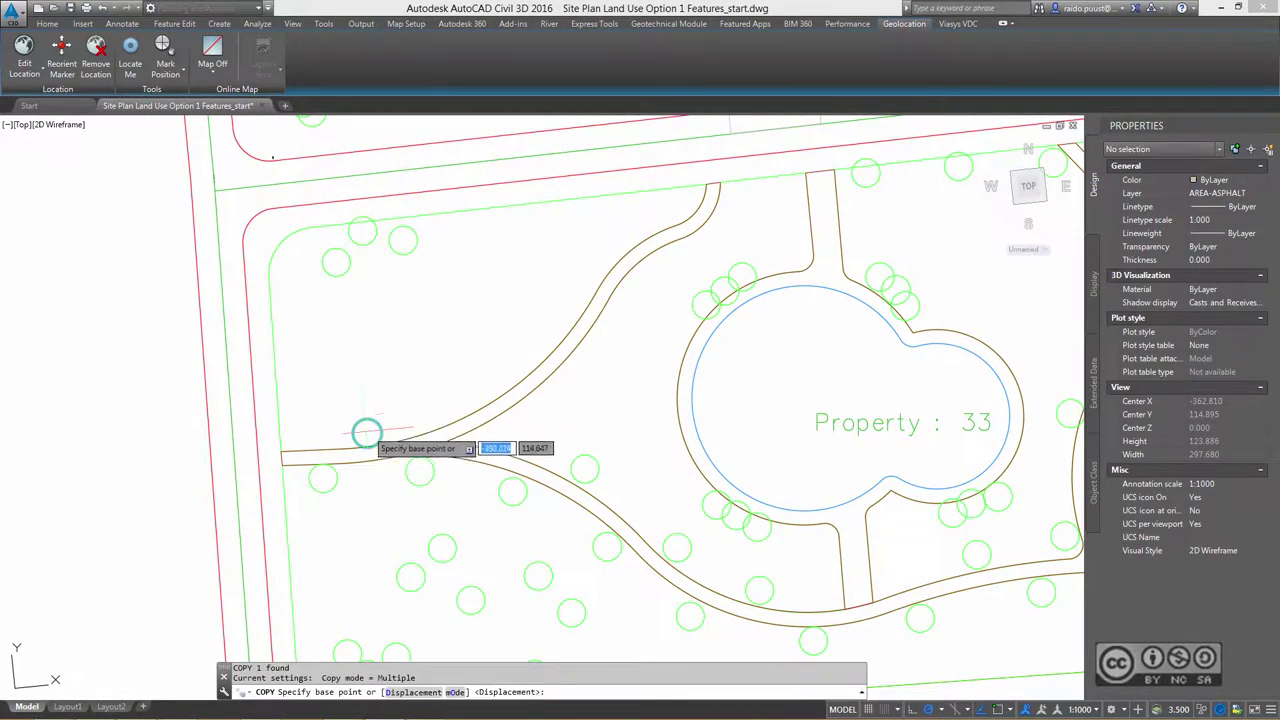
pyautogui.click(367, 433)
pyautogui.click(491, 366)
pyautogui.click(540, 325)
pyautogui.click(580, 269)
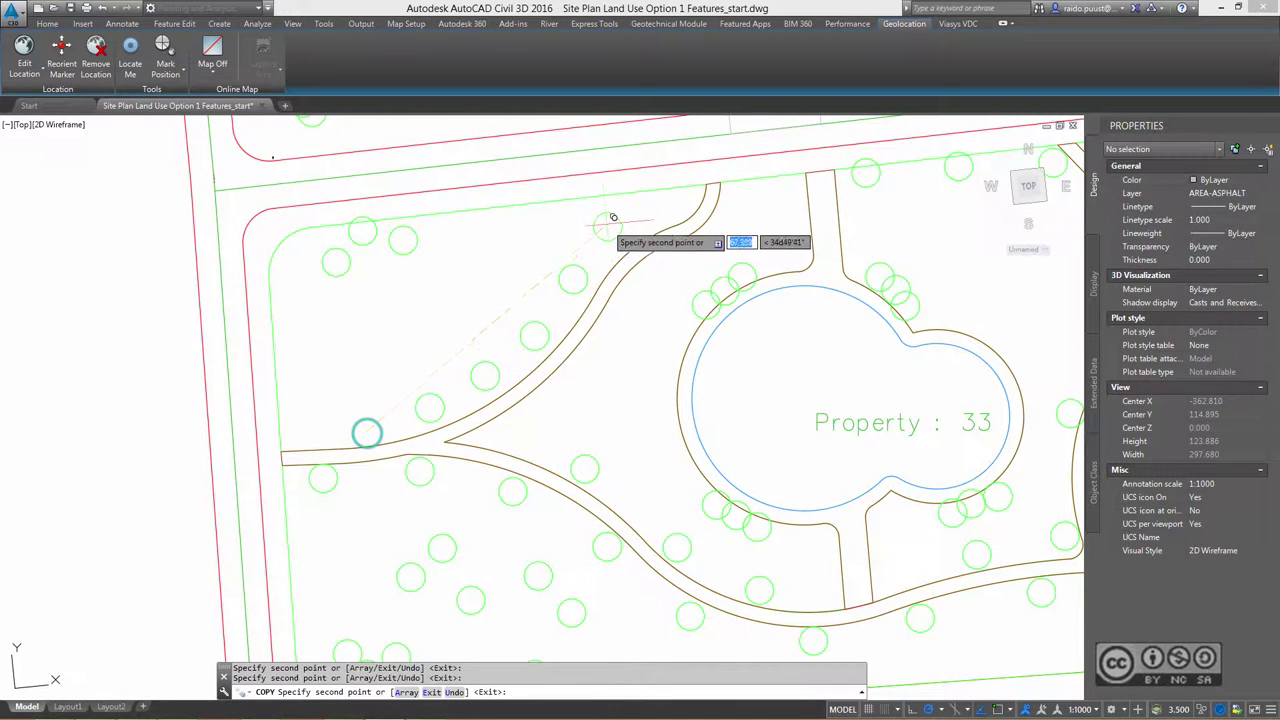
pyautogui.click(614, 216)
pyautogui.click(669, 196)
# - Place six more tree copies back down the other side of the path and end copying
pyautogui.click(743, 198)
pyautogui.click(703, 248)
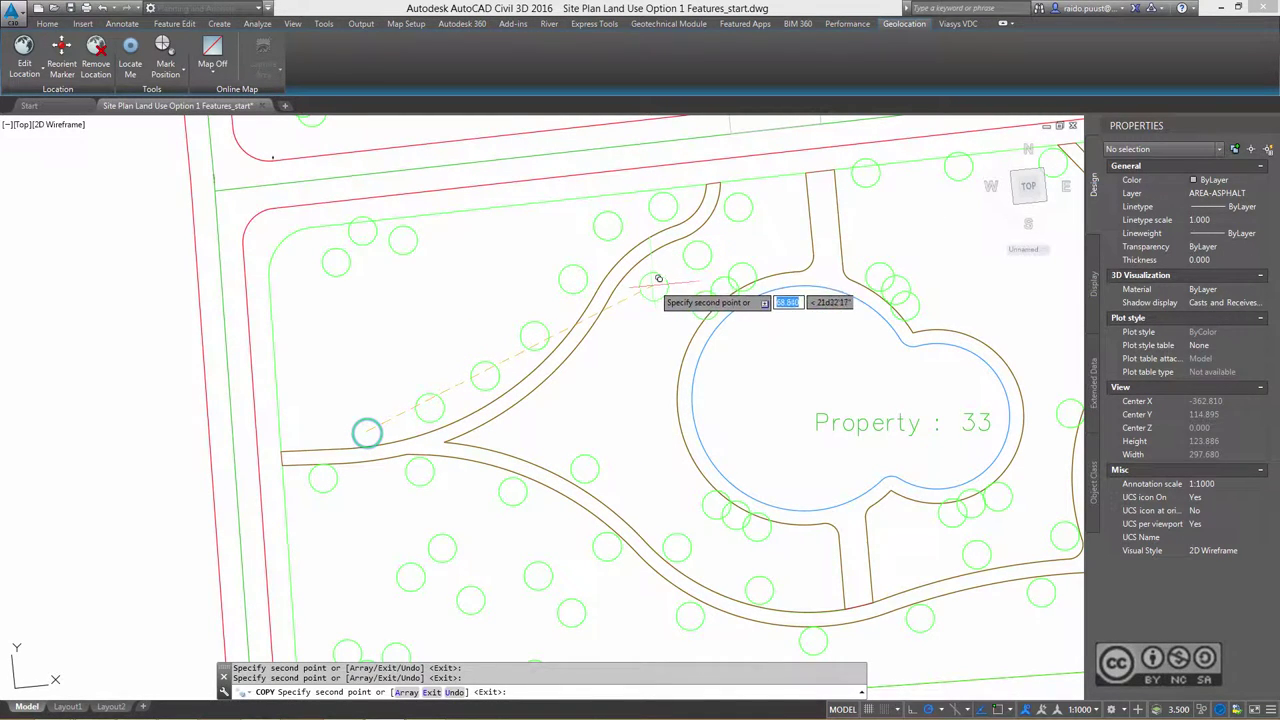
pyautogui.click(648, 283)
pyautogui.click(608, 339)
pyautogui.click(576, 381)
pyautogui.click(532, 413)
pyautogui.press('Escape')
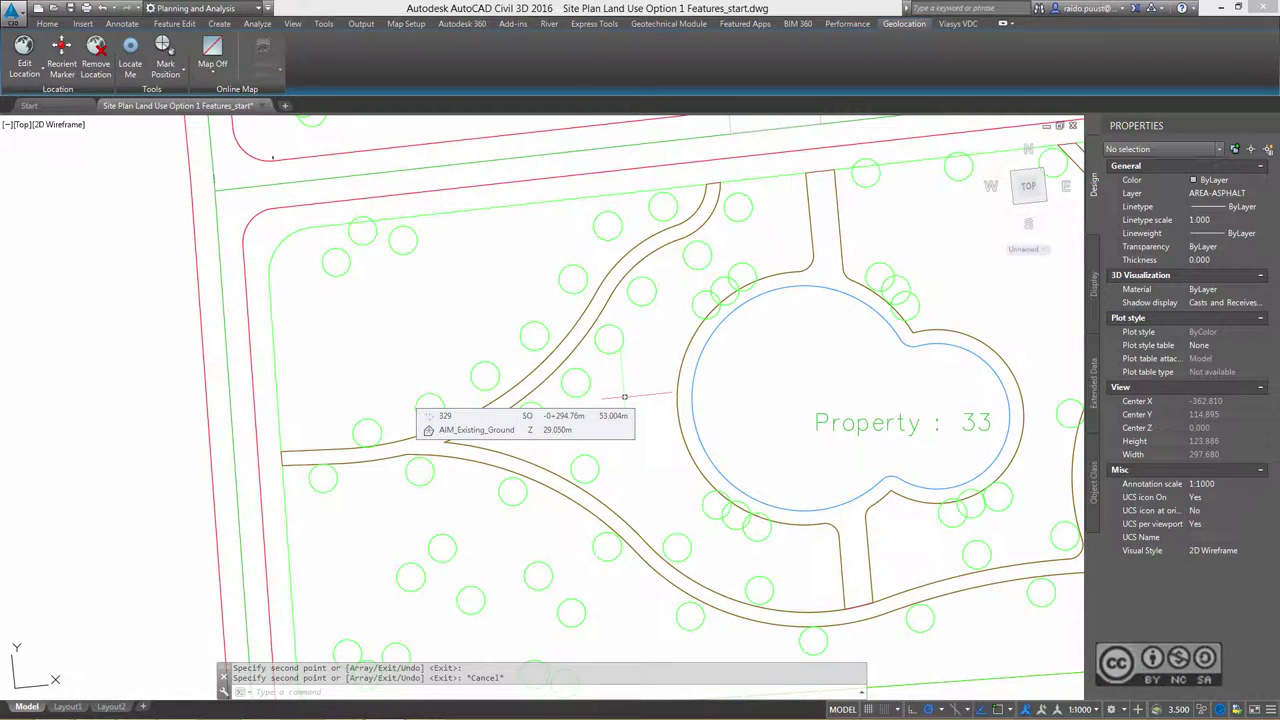
pyautogui.moveTo(624, 397)
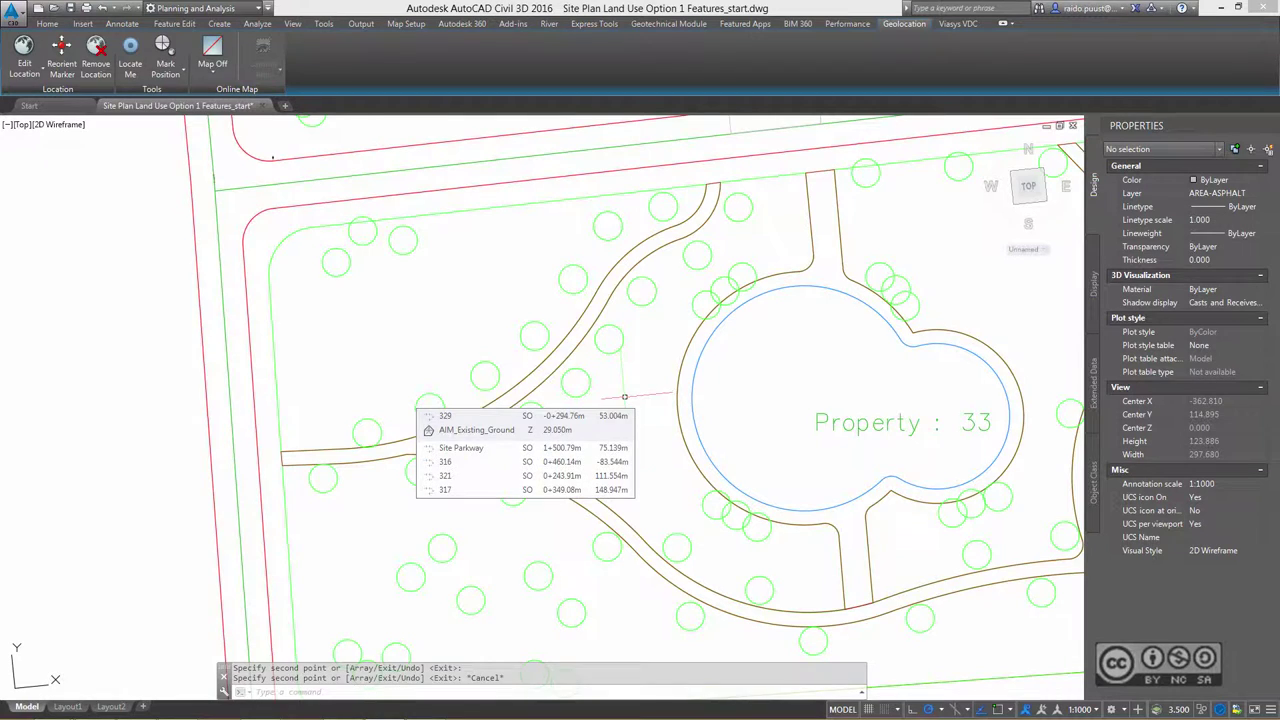
pyautogui.click(480, 269)
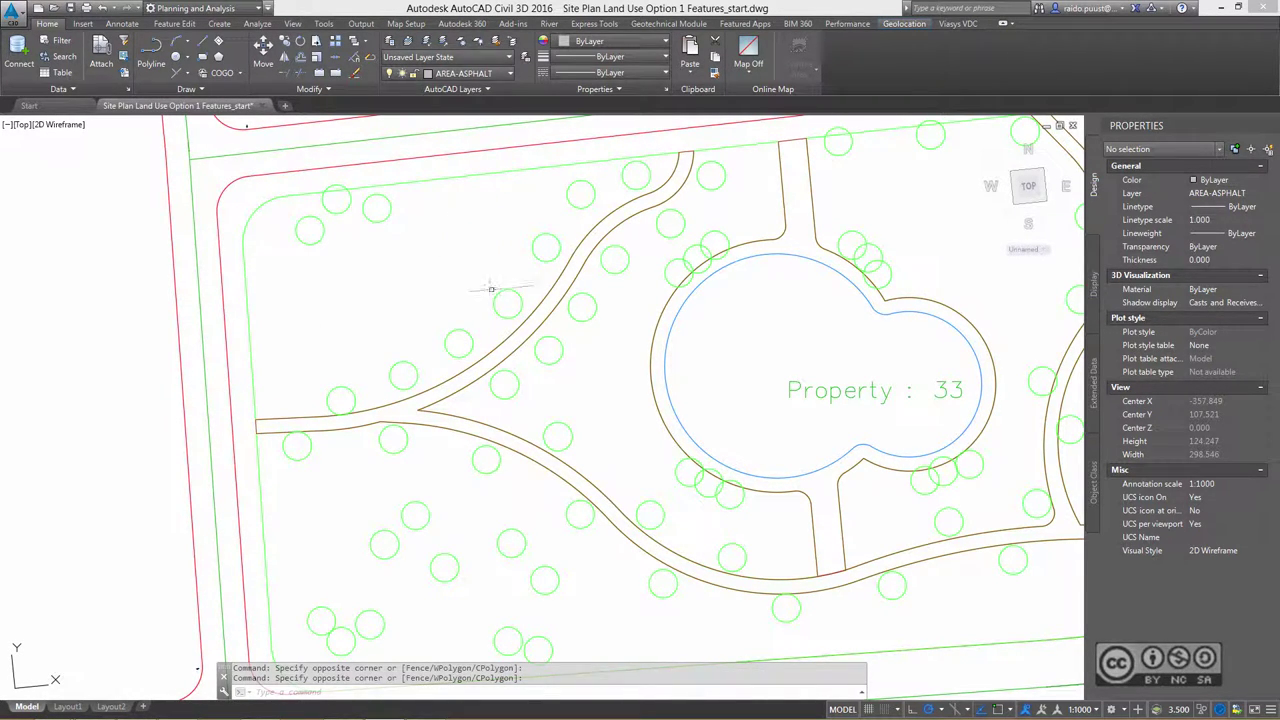
# - Use Select Similar on a VEG-TREES circle to gather all 535 trees, then isolate them
pyautogui.click(496, 293)
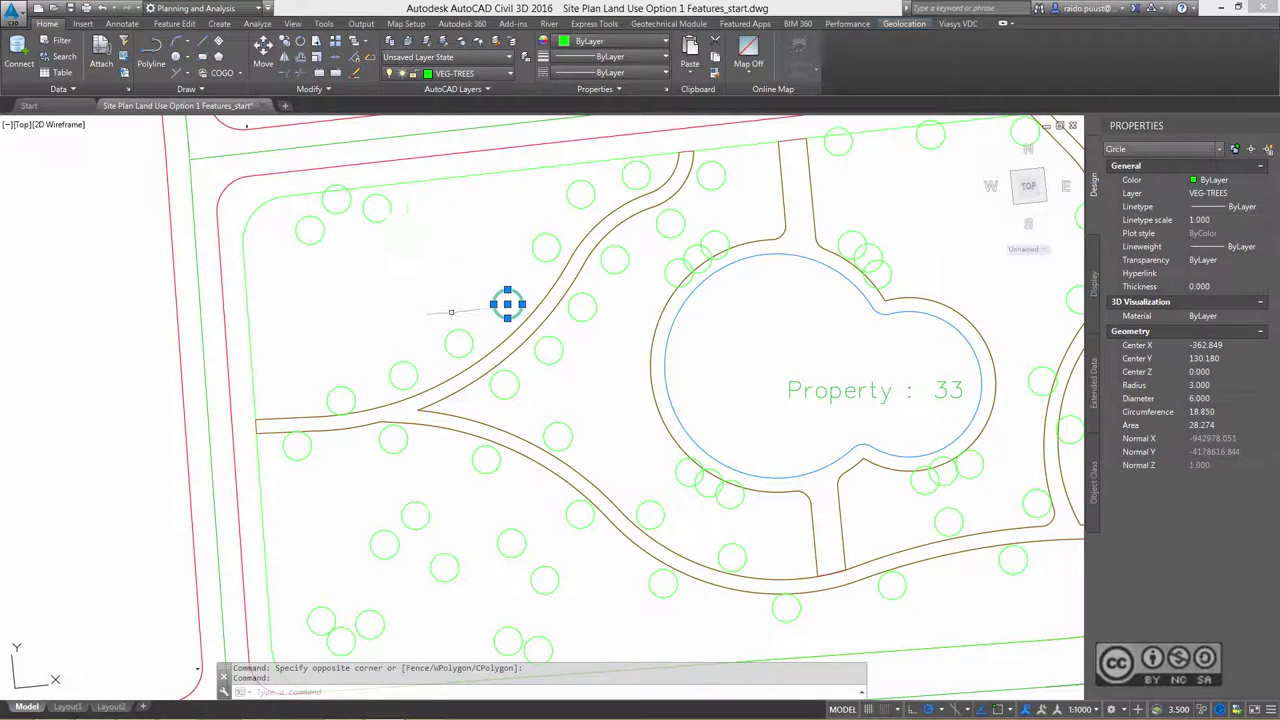
pyautogui.rightClick(432, 219)
pyautogui.click(475, 486)
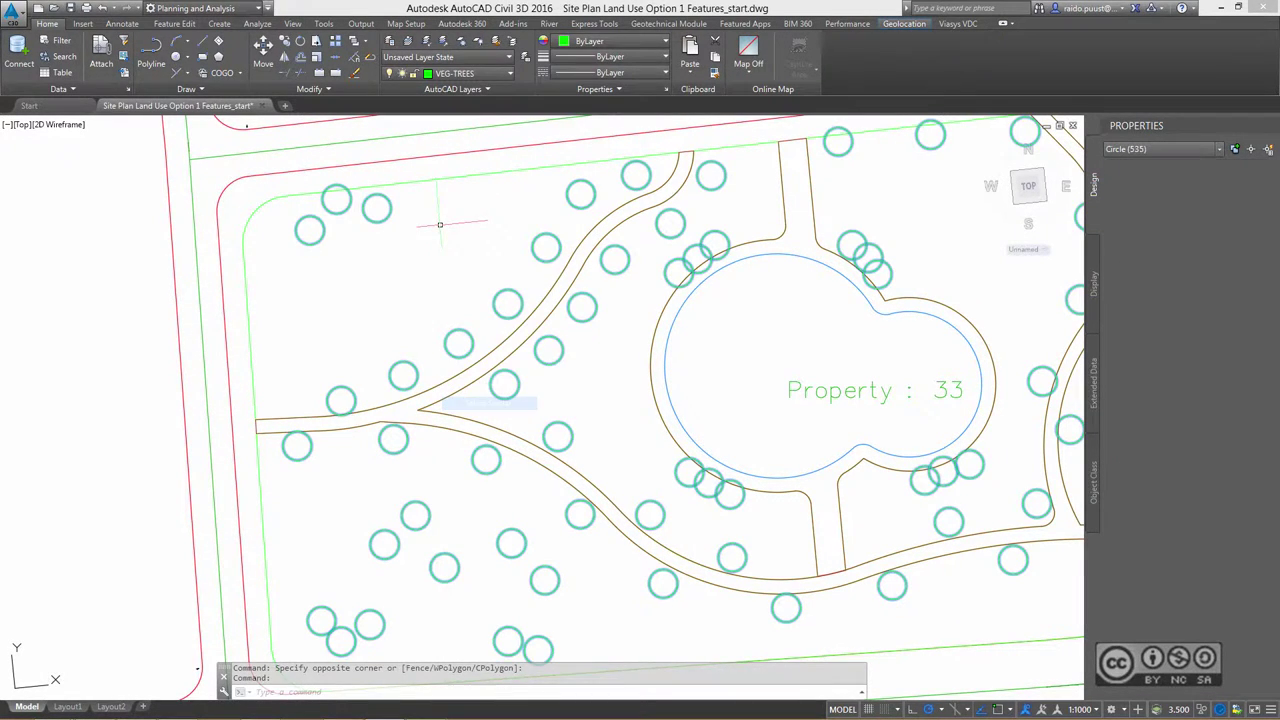
pyautogui.rightClick(437, 253)
pyautogui.moveTo(497, 292)
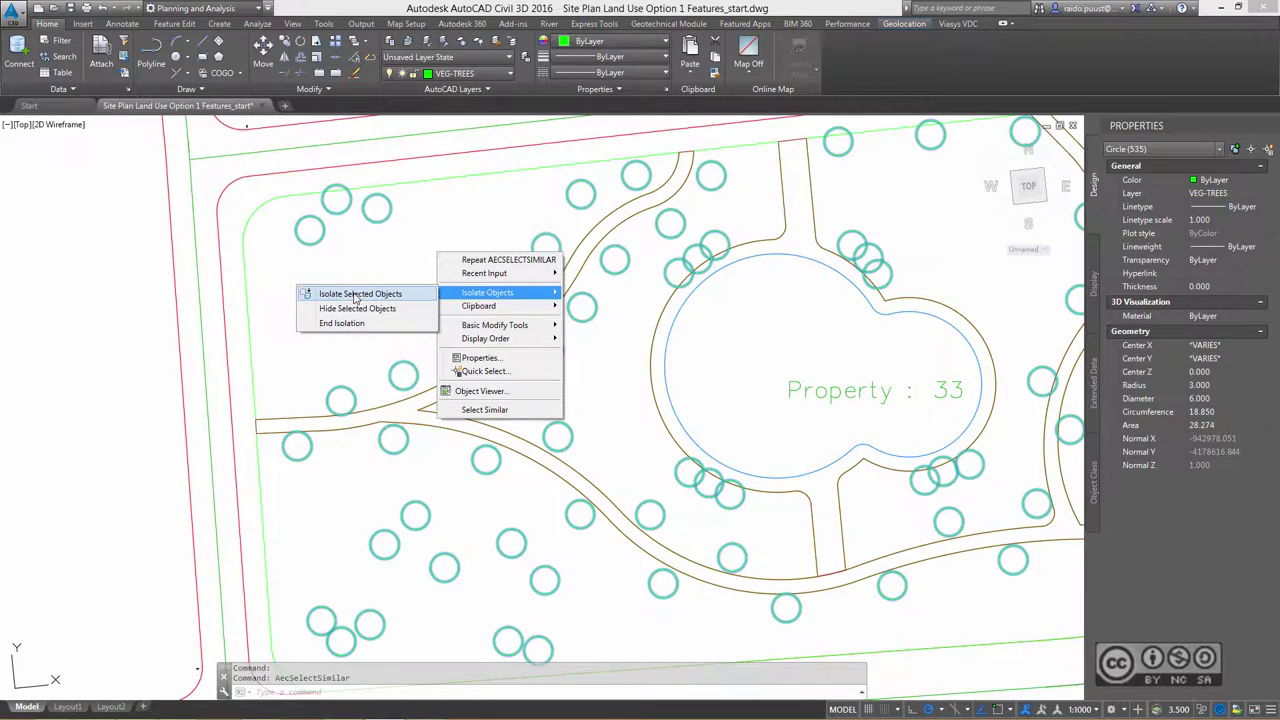
pyautogui.click(385, 293)
pyautogui.write('MAP')
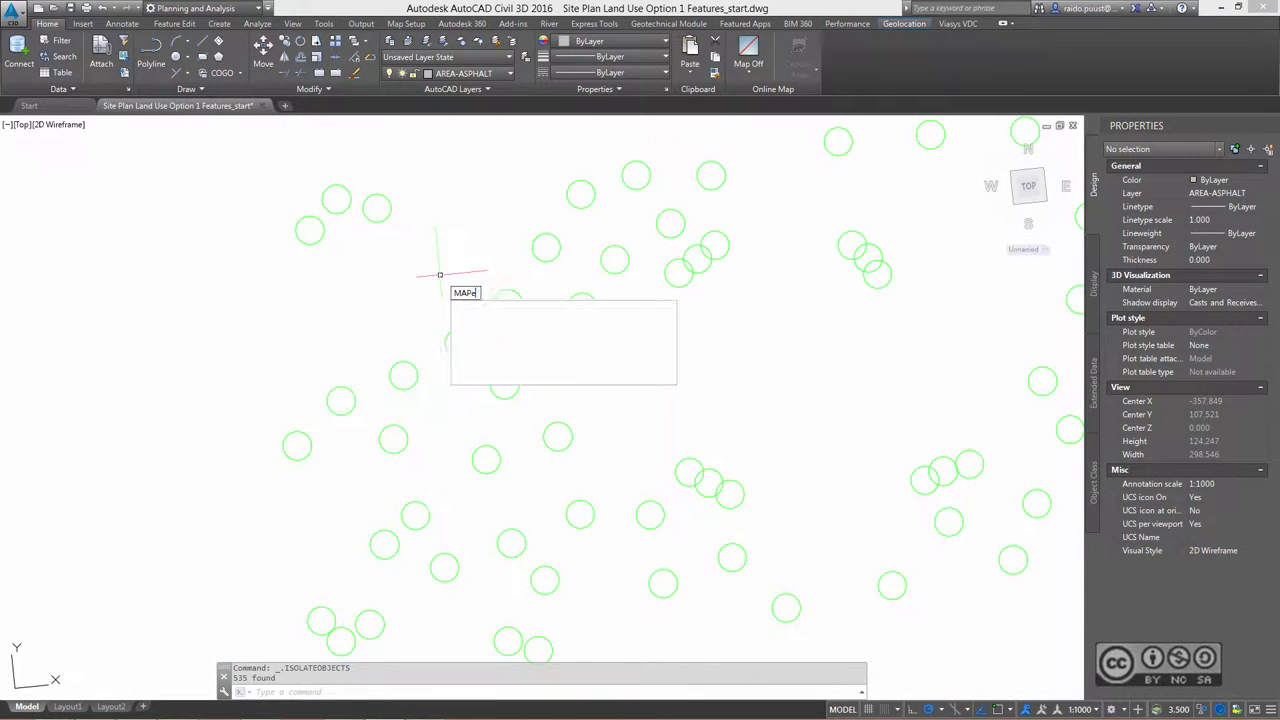
# - Start a DWG to SDF export and name the output file Trees
pyautogui.write('e')
pyautogui.press('Return')
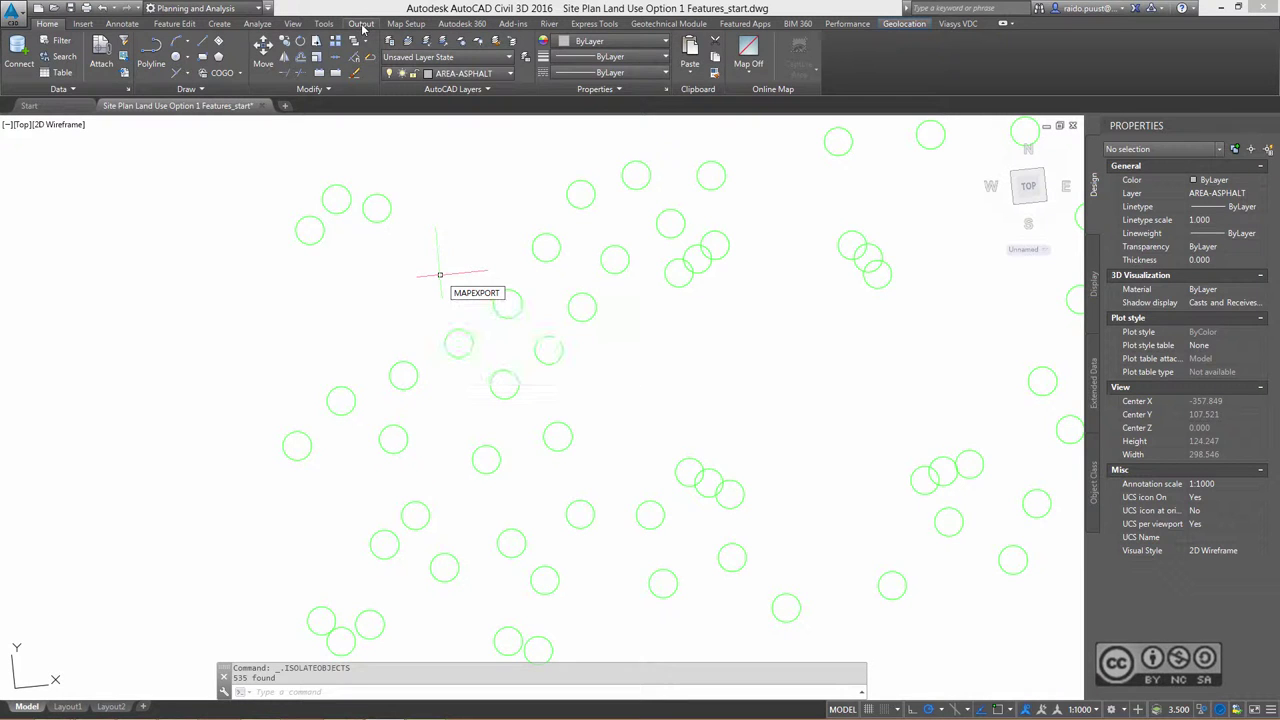
pyautogui.click(361, 24)
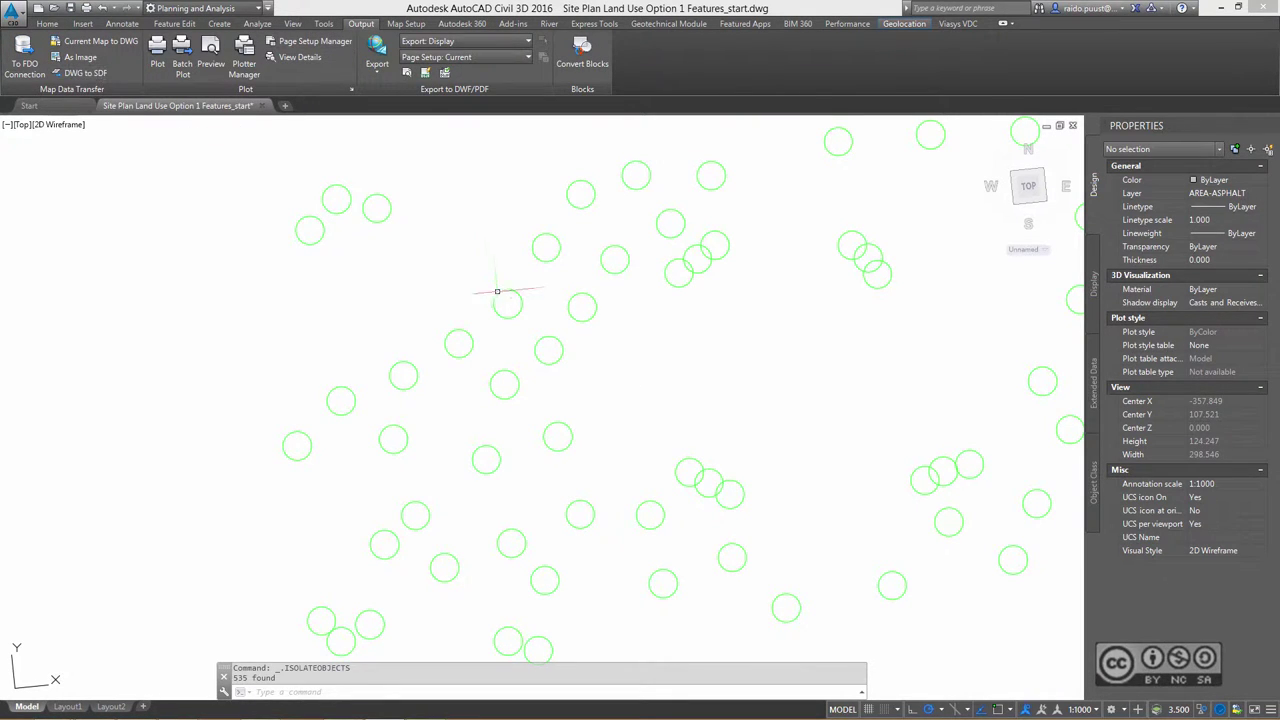
pyautogui.click(85, 73)
pyautogui.write('Trees')
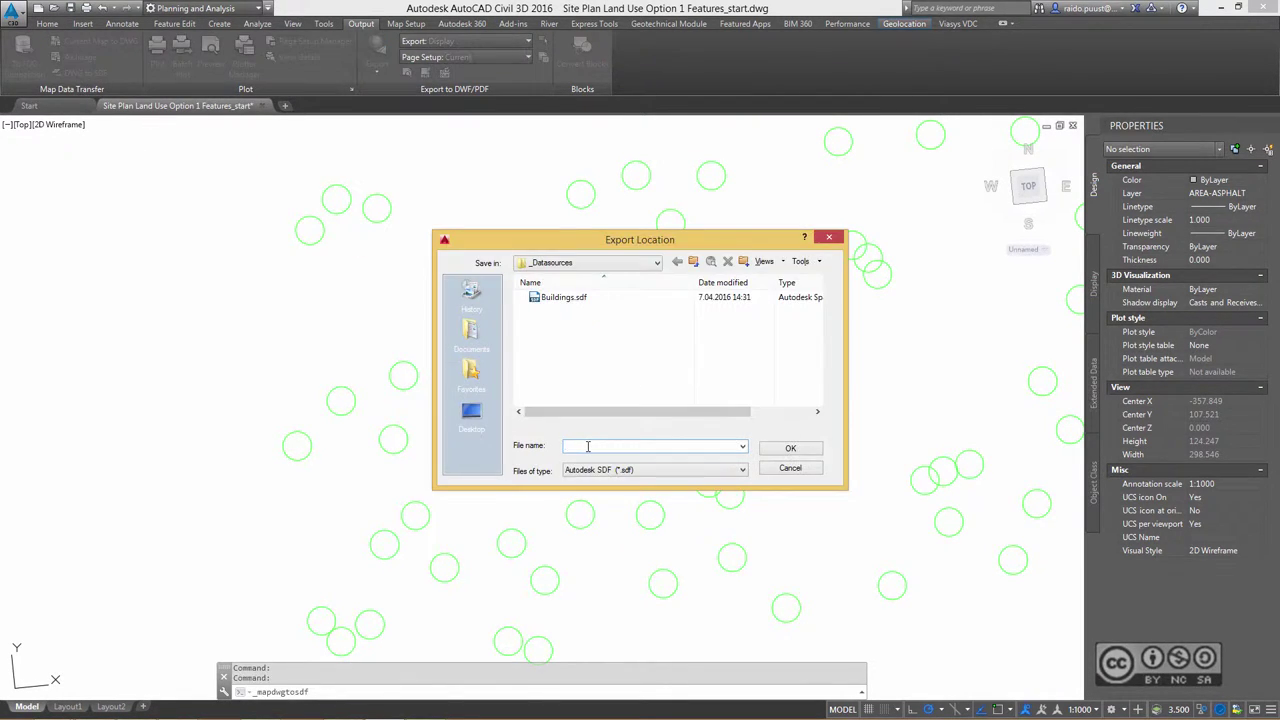
pyautogui.click(790, 449)
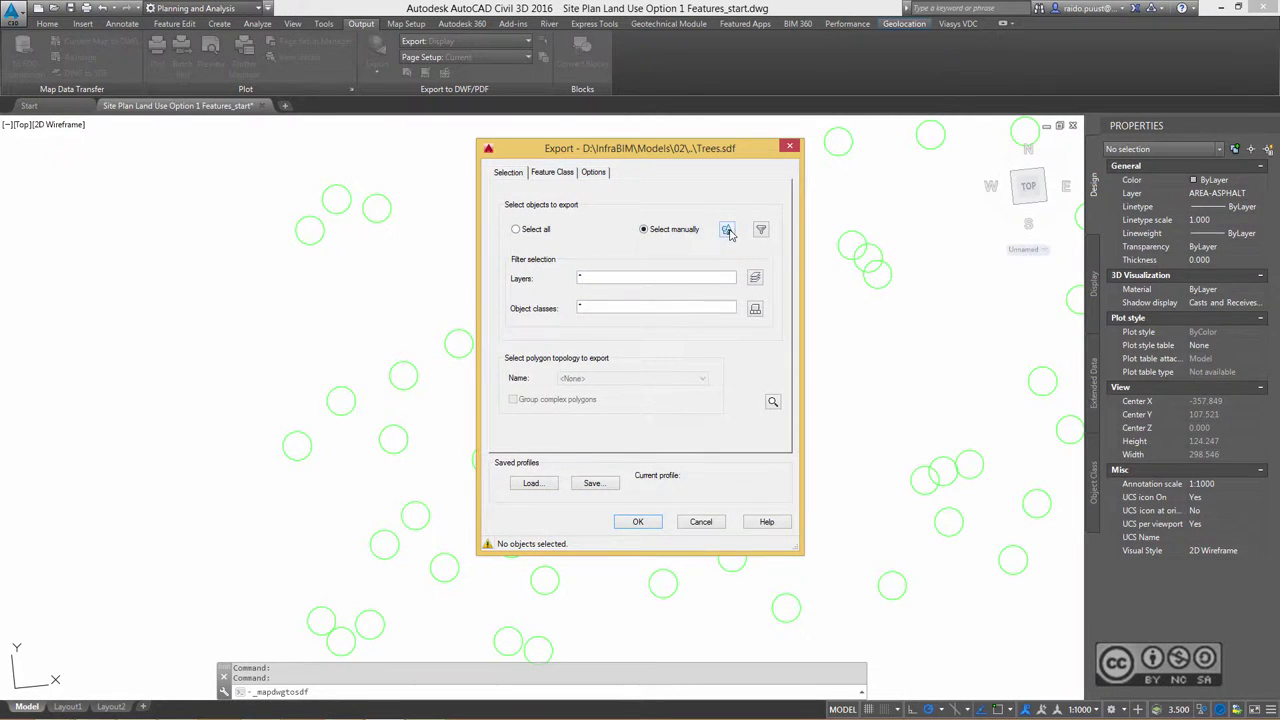
# - Window-select all 535 tree circles and export them to Trees.sdf
pyautogui.click(727, 231)
pyautogui.scroll(-4, 597, 366)
pyautogui.scroll(-7, 520, 390)
pyautogui.click(396, 209)
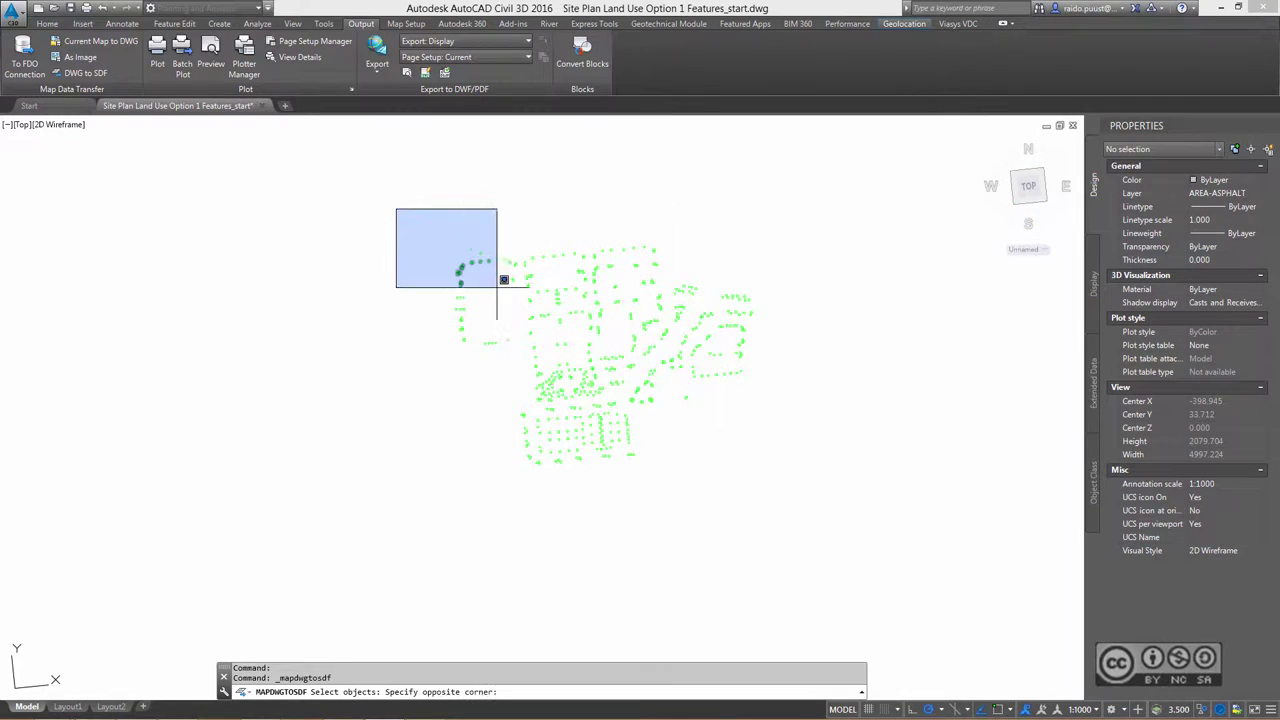
pyautogui.click(862, 540)
pyautogui.press('Return')
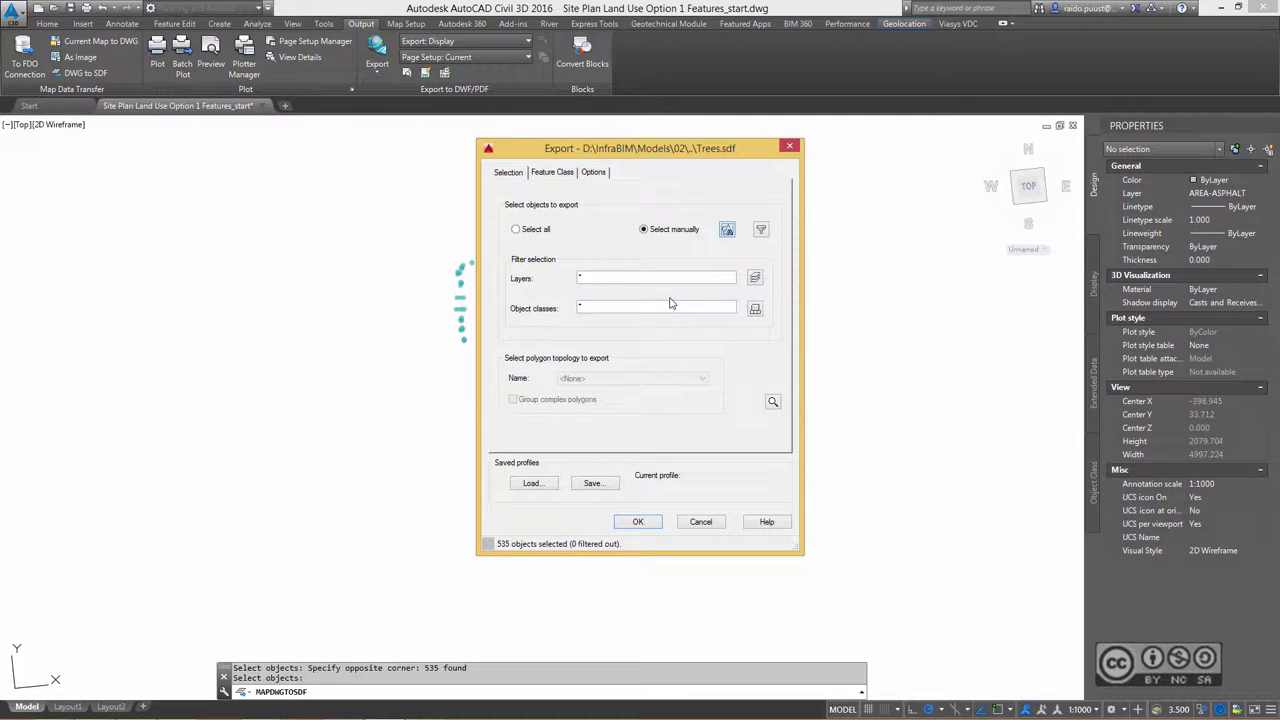
pyautogui.click(646, 526)
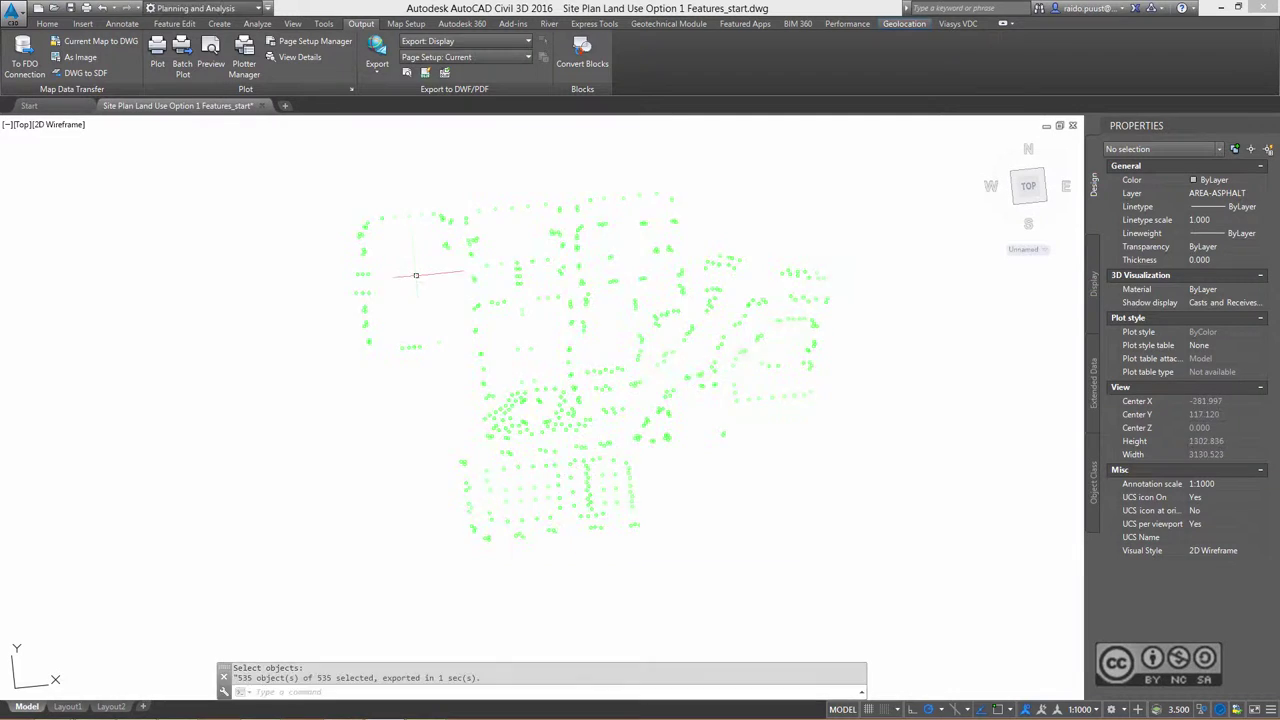
pyautogui.rightClick(404, 252)
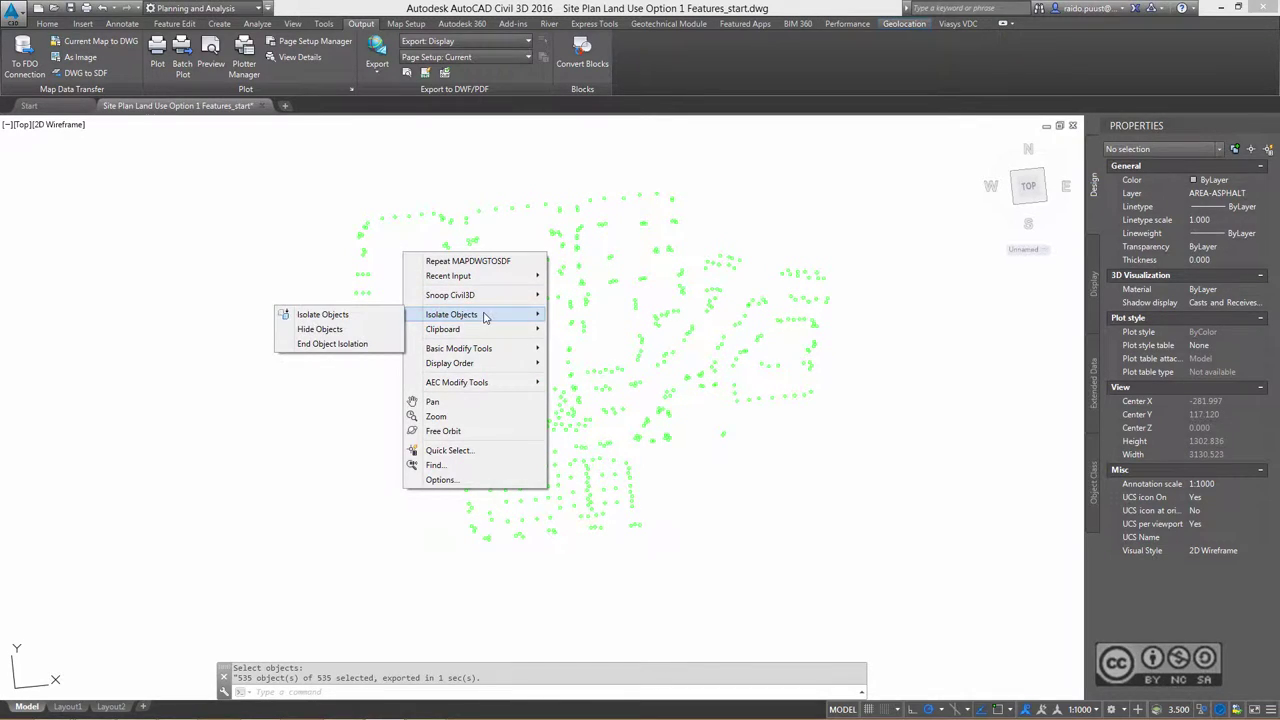
# - End object isolation to restore all 1763 objects, zoom to an intersection, and show Tool Palettes
pyautogui.click(332, 343)
pyautogui.scroll(3, 456, 345)
pyautogui.scroll(2, 456, 345)
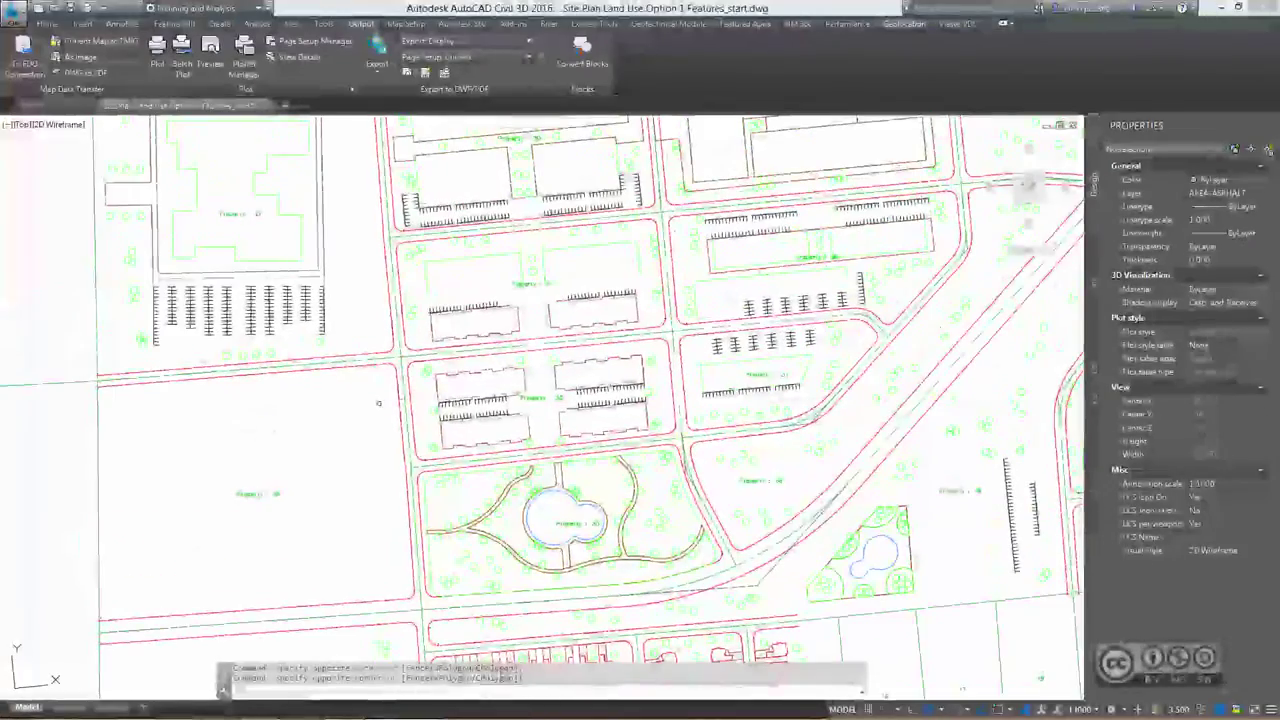
pyautogui.scroll(2, 372, 372)
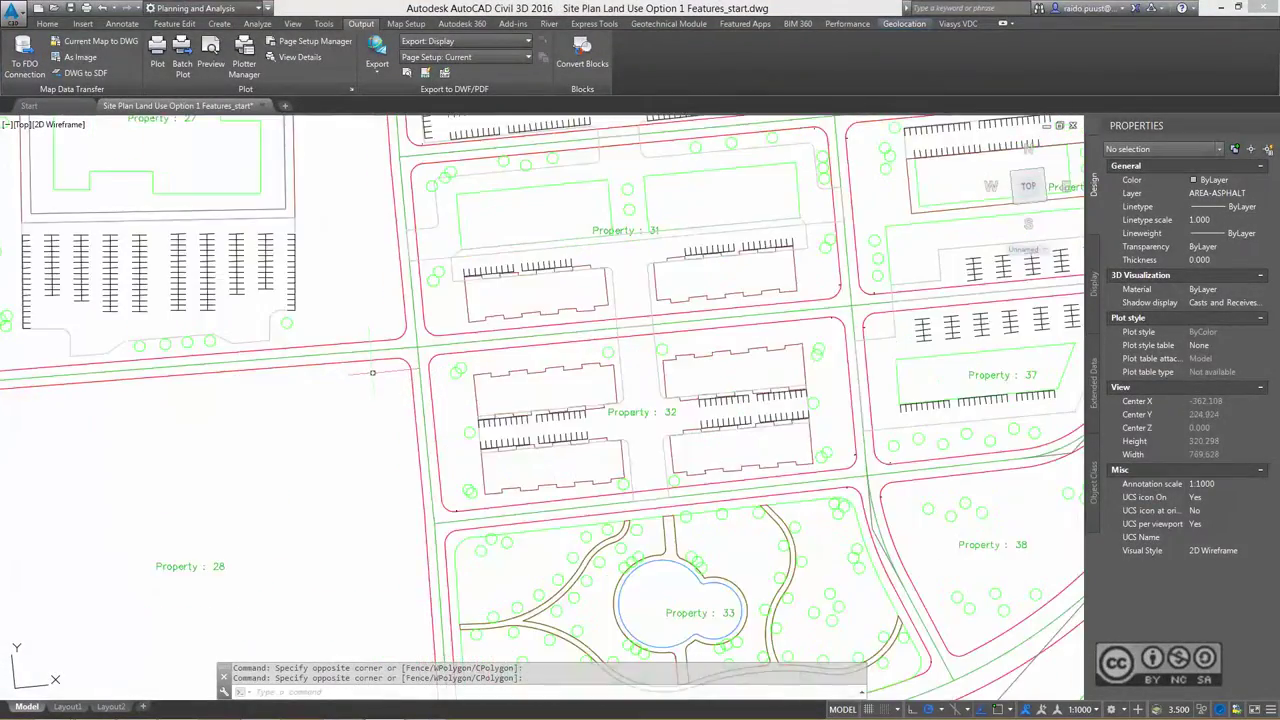
pyautogui.scroll(2, 372, 372)
pyautogui.scroll(2, 375, 298)
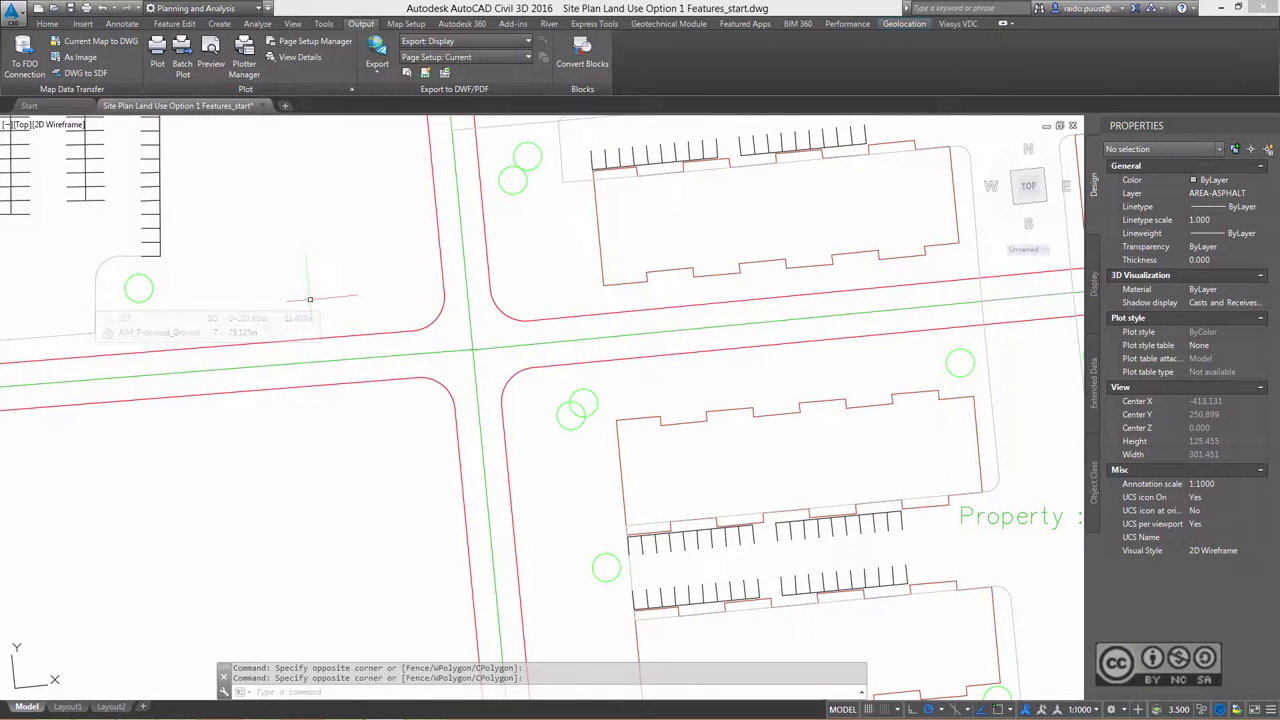
pyautogui.hotkey('ctrl', '3')
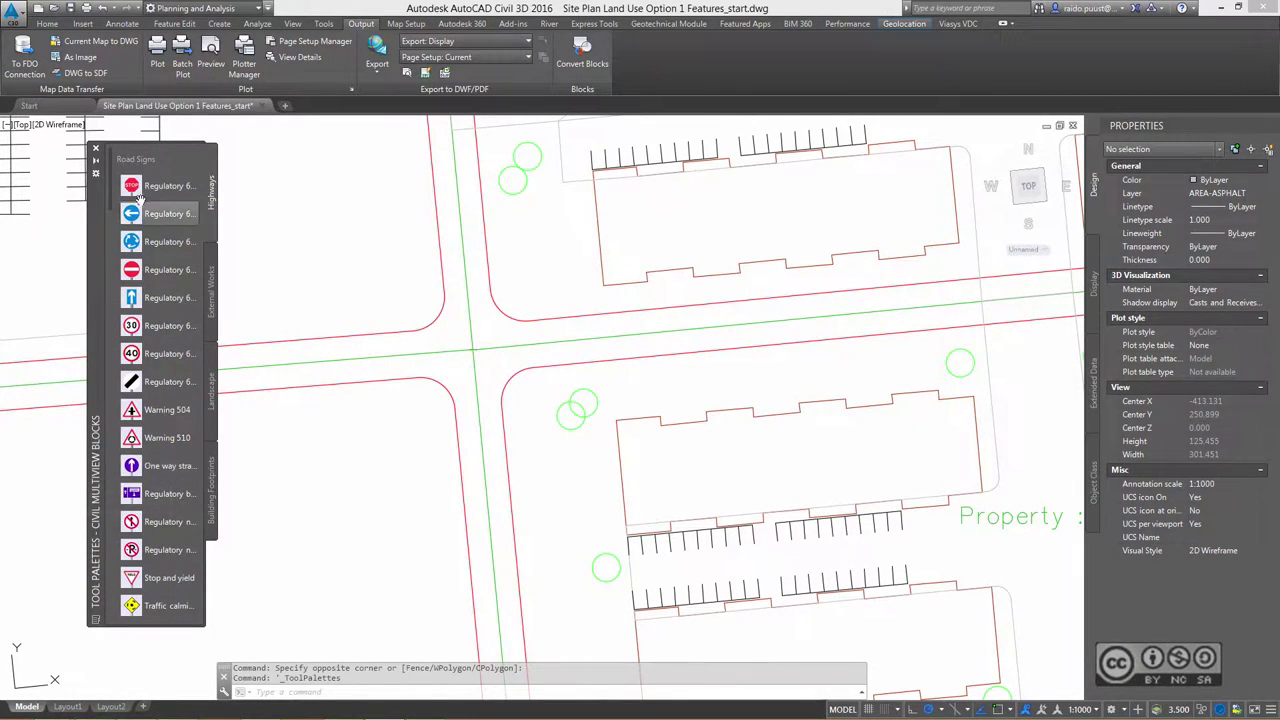
# - Insert a Roadsign601 block at the intersection corner and set its rotation
pyautogui.click(133, 188)
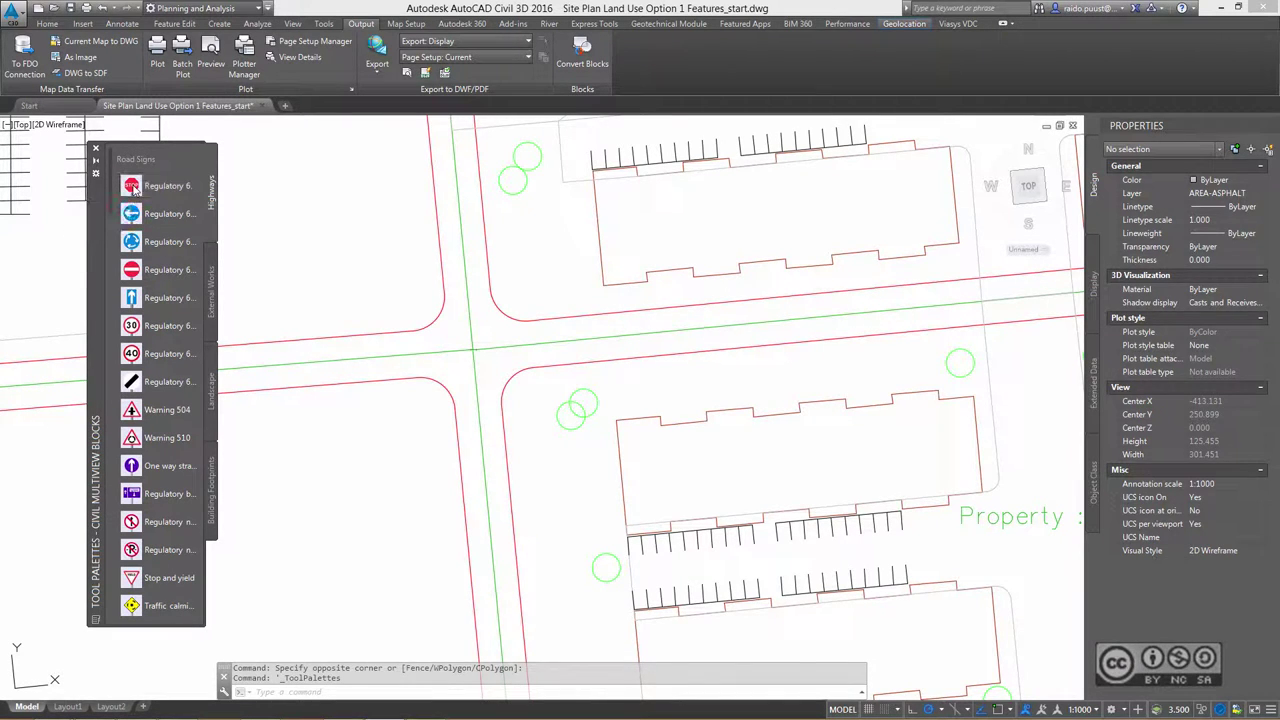
pyautogui.scroll(2, 400, 312)
pyautogui.scroll(1, 405, 330)
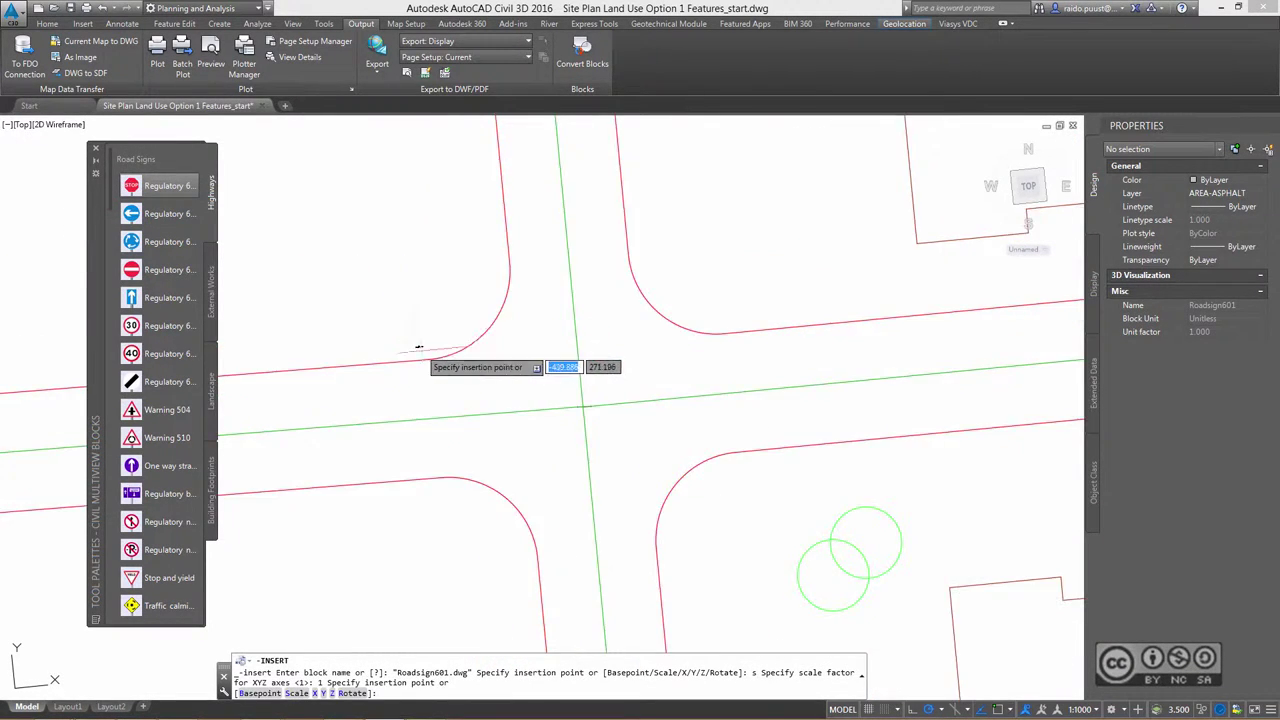
pyautogui.scroll(-2, 408, 345)
pyautogui.scroll(2, 408, 345)
pyautogui.scroll(2, 405, 346)
pyautogui.scroll(2, 425, 345)
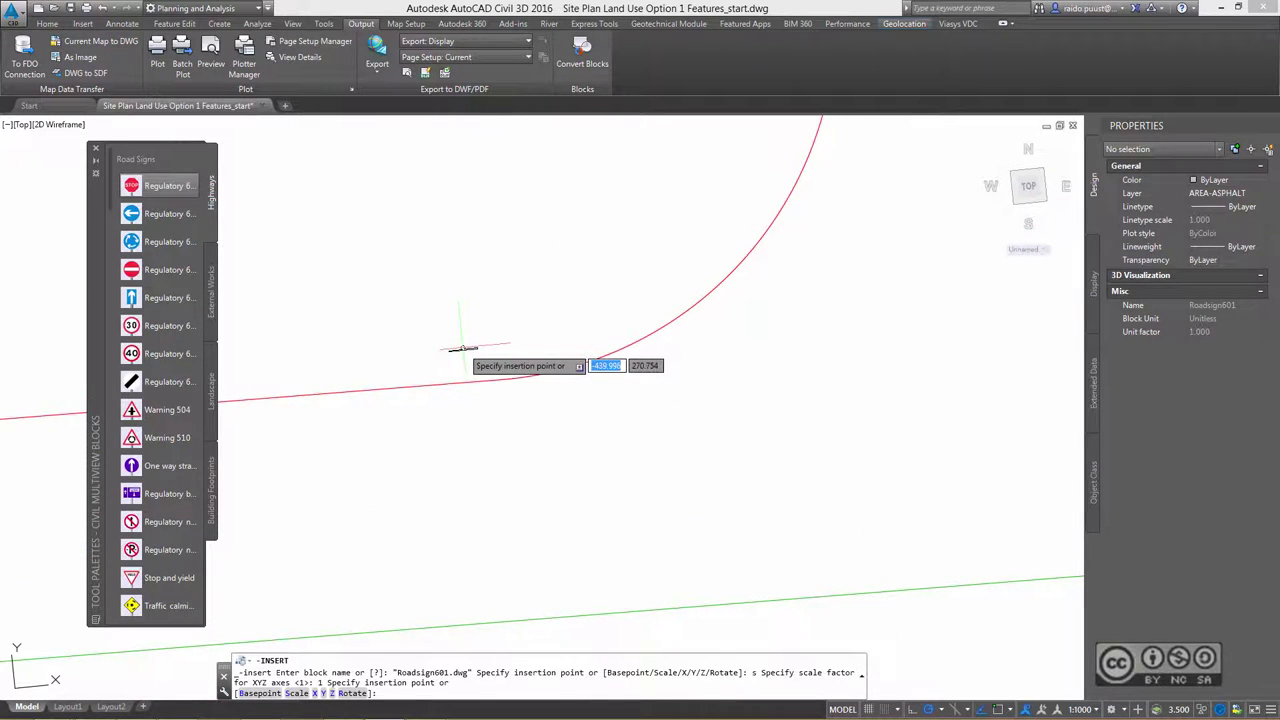
pyautogui.scroll(-3, 460, 348)
pyautogui.click(462, 568)
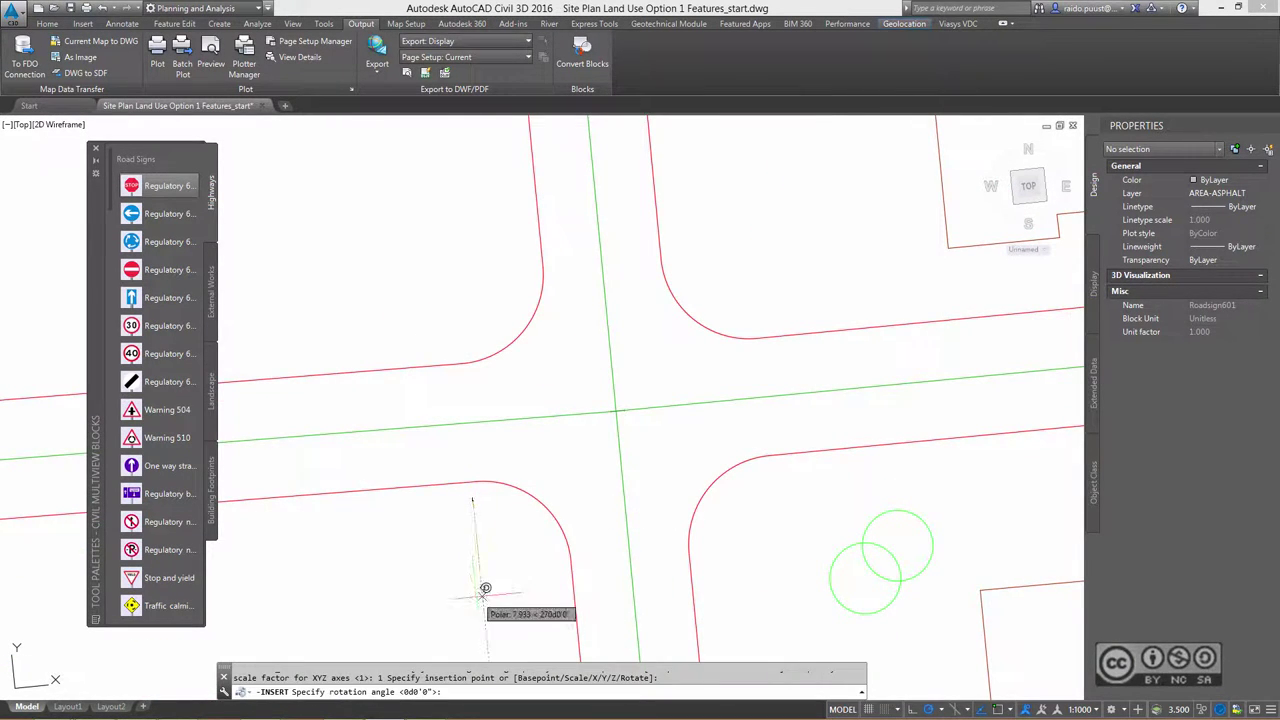
pyautogui.scroll(3, 462, 570)
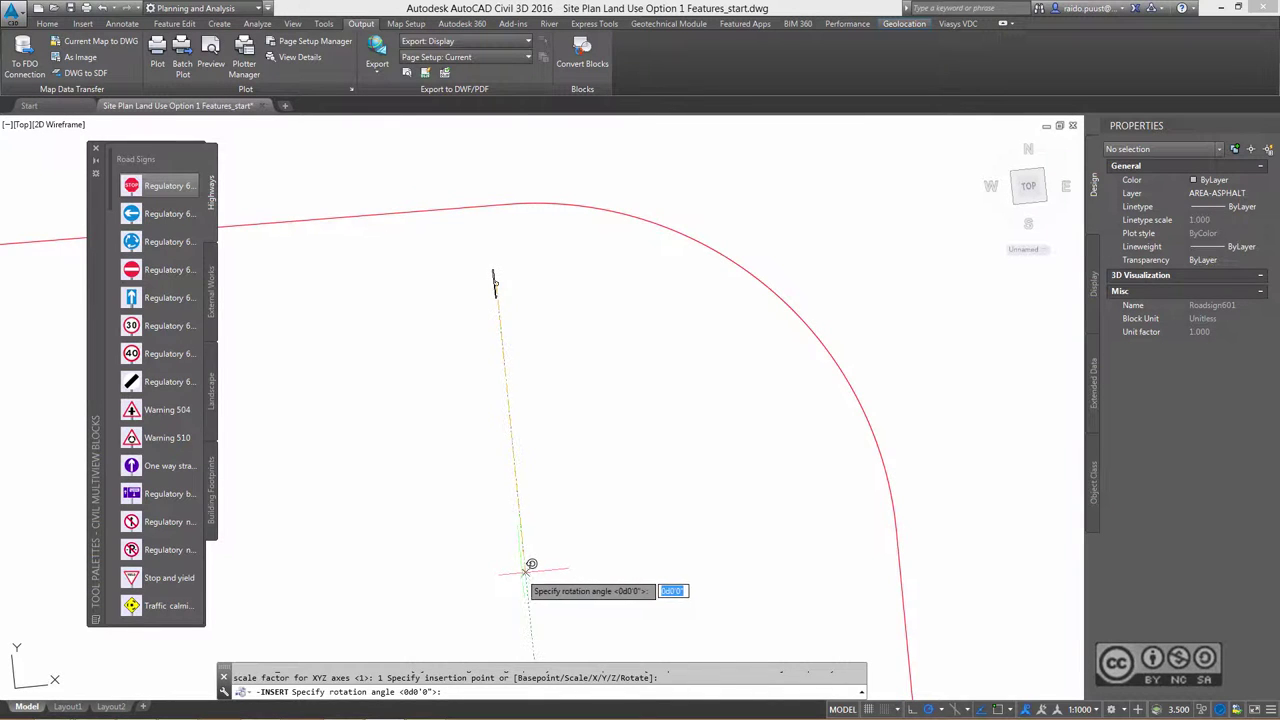
pyautogui.click(521, 572)
# - Place a second Roadsign601 at another road corner with its rotation, then cancel further insertion
pyautogui.scroll(-5, 521, 572)
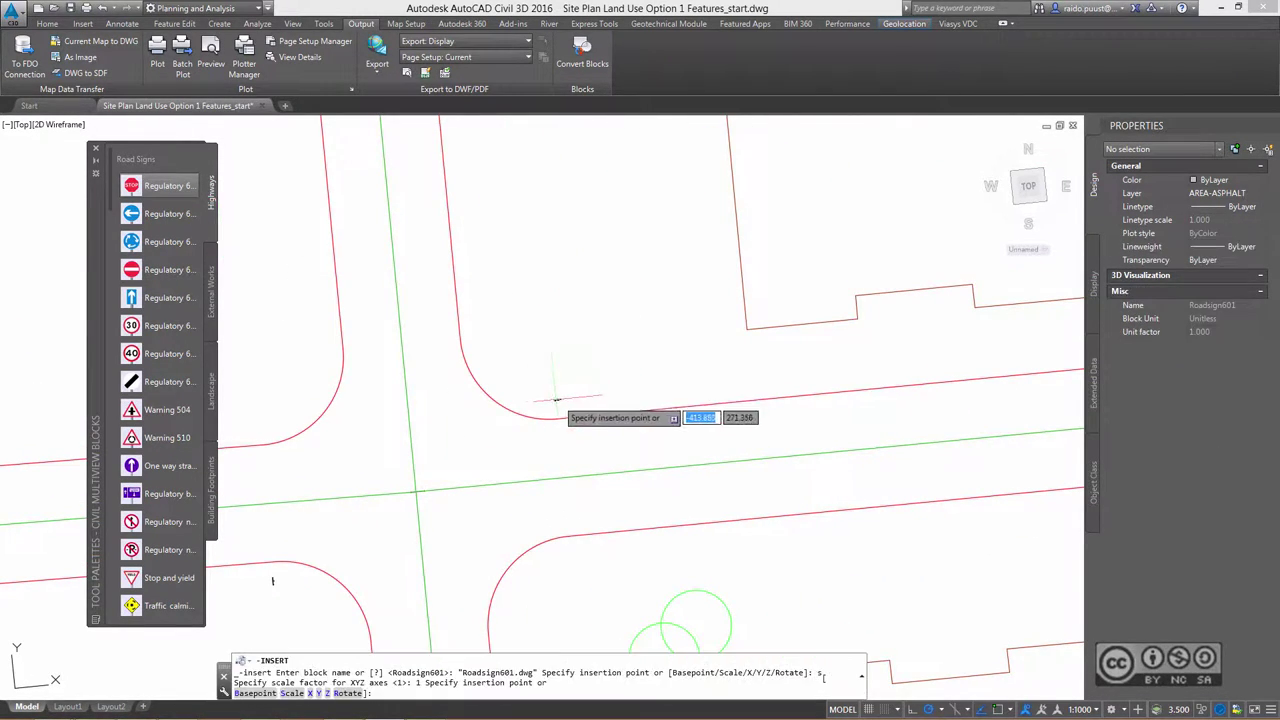
pyautogui.click(555, 402)
pyautogui.scroll(3, 590, 400)
pyautogui.scroll(-3, 586, 357)
pyautogui.scroll(2, 588, 345)
pyautogui.click(588, 343)
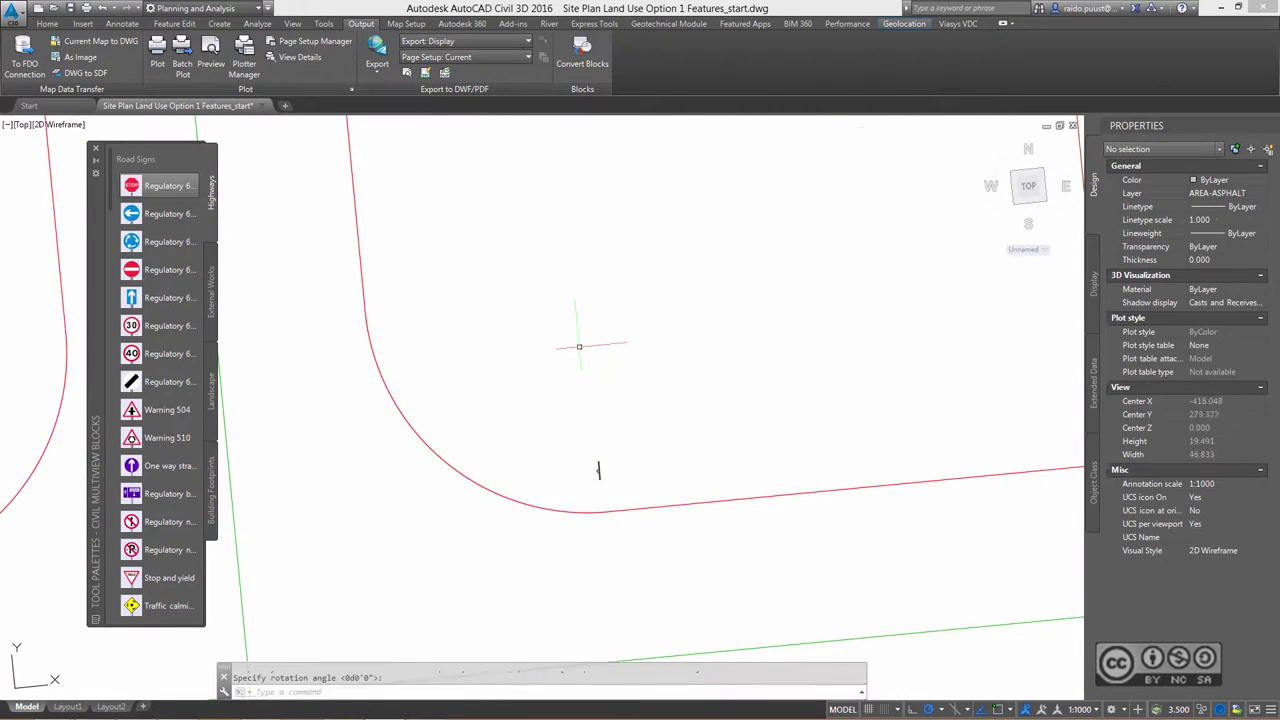
pyautogui.scroll(-3, 588, 343)
pyautogui.scroll(-2, 586, 345)
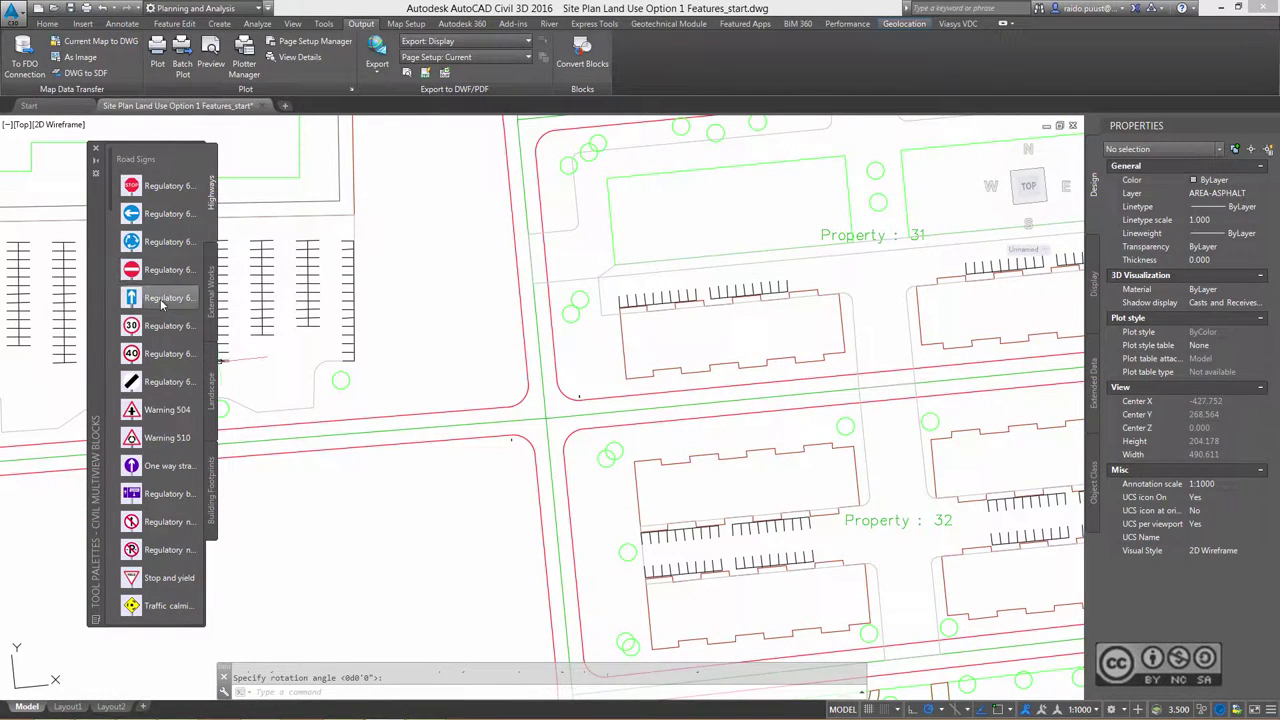
pyautogui.click(160, 437)
pyautogui.scroll(-1, 571, 449)
pyautogui.scroll(-1, 552, 381)
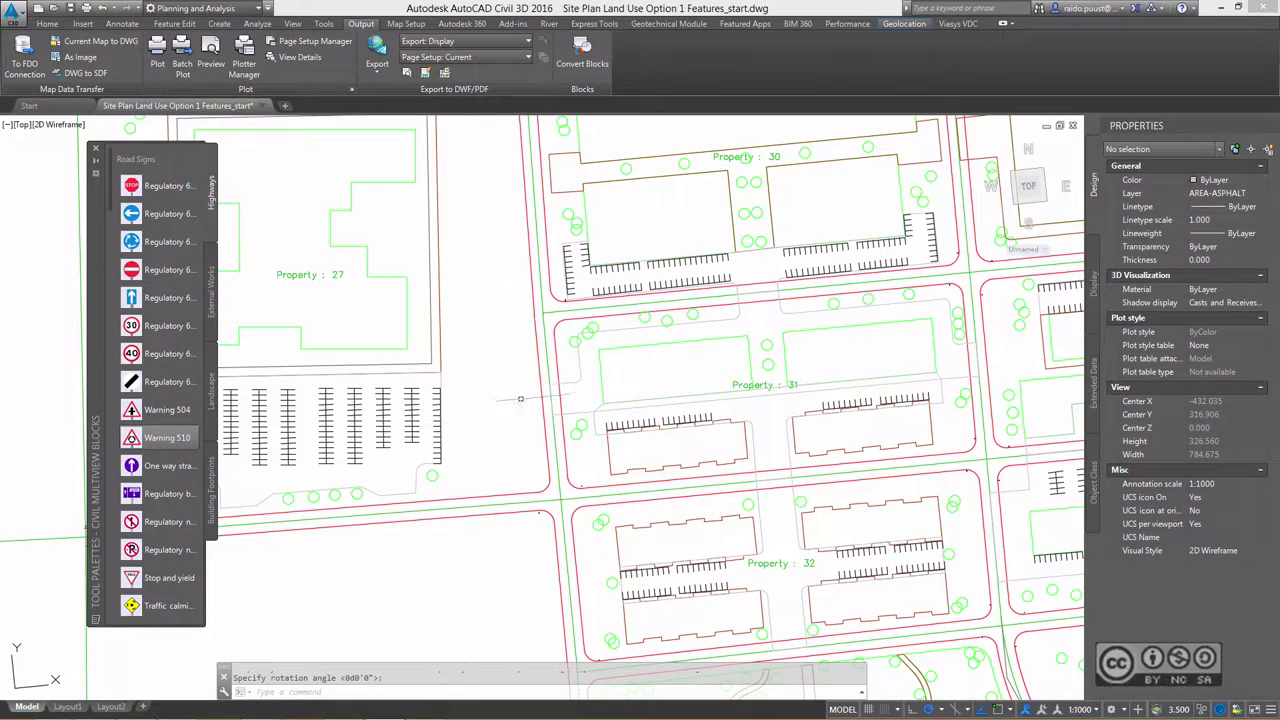
pyautogui.scroll(5, 576, 276)
pyautogui.press('Escape')
# - Select one stop-sign block and use Select Similar to gather all 50 road signs
pyautogui.moveTo(332, 295); pyautogui.dragTo(349, 250, button='middle')
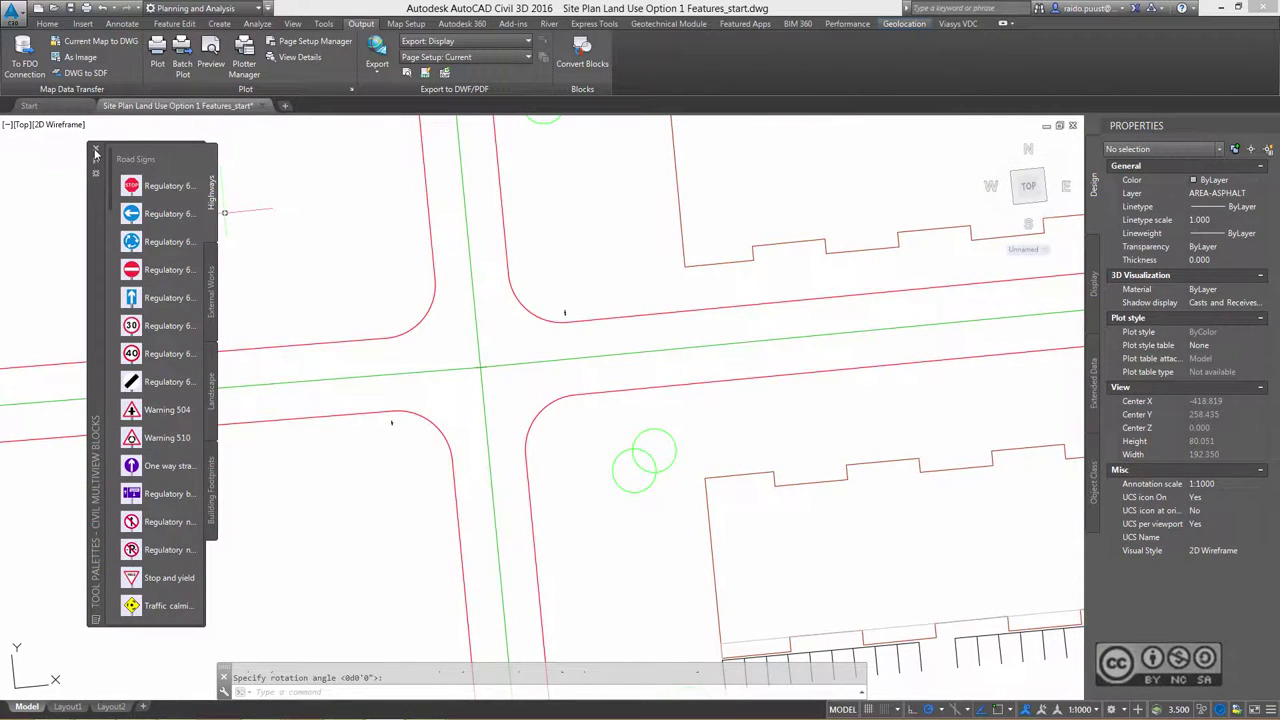
pyautogui.click(564, 313)
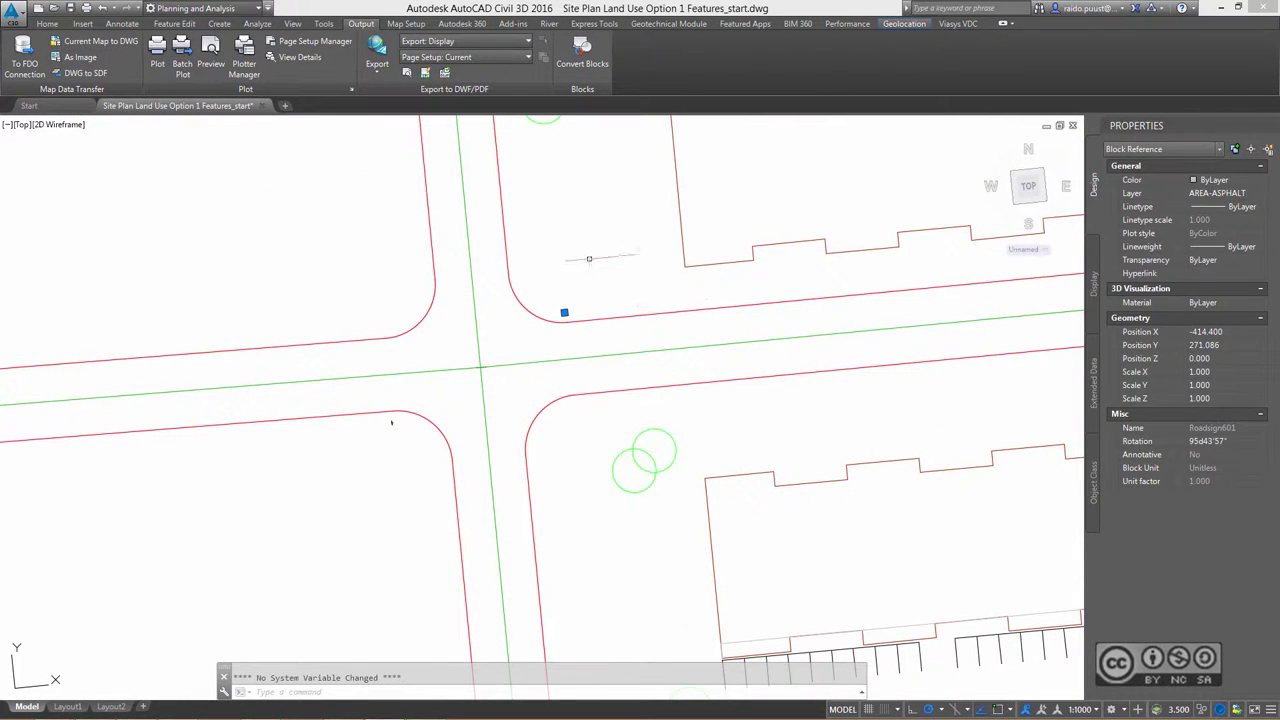
pyautogui.rightClick(542, 207)
pyautogui.click(672, 486)
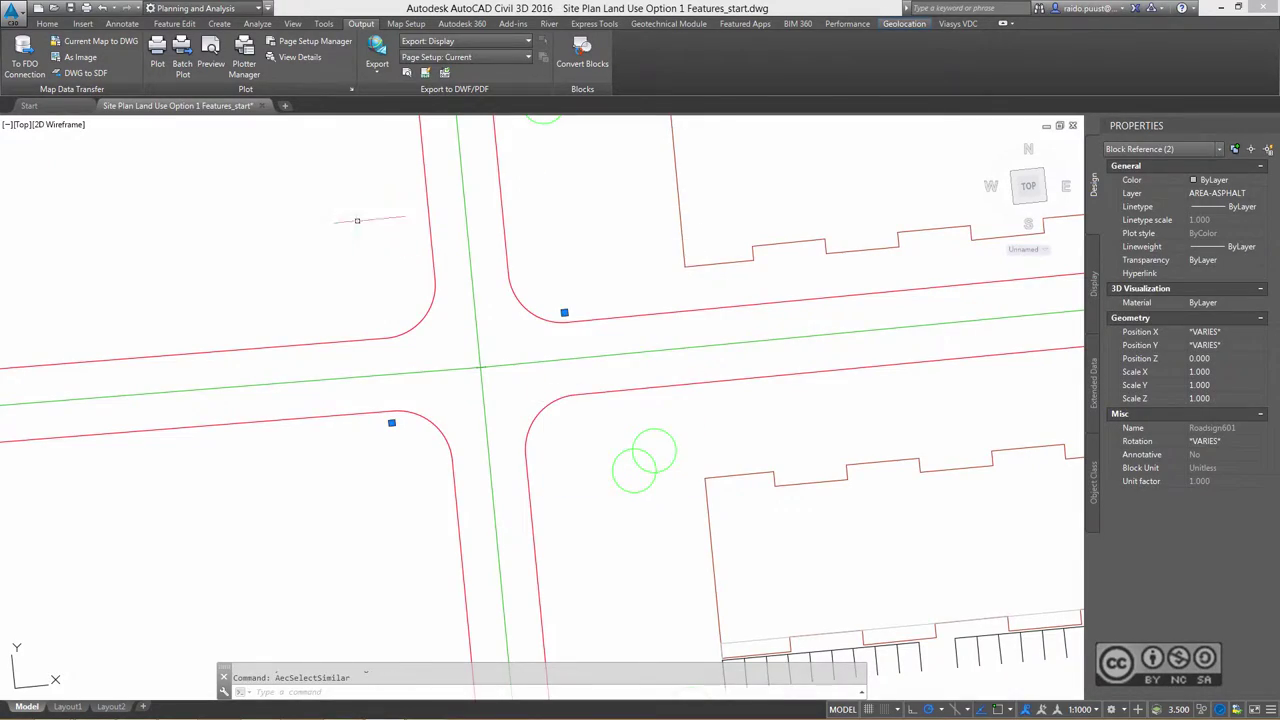
pyautogui.scroll(-6, 672, 490)
pyautogui.scroll(6, 620, 208)
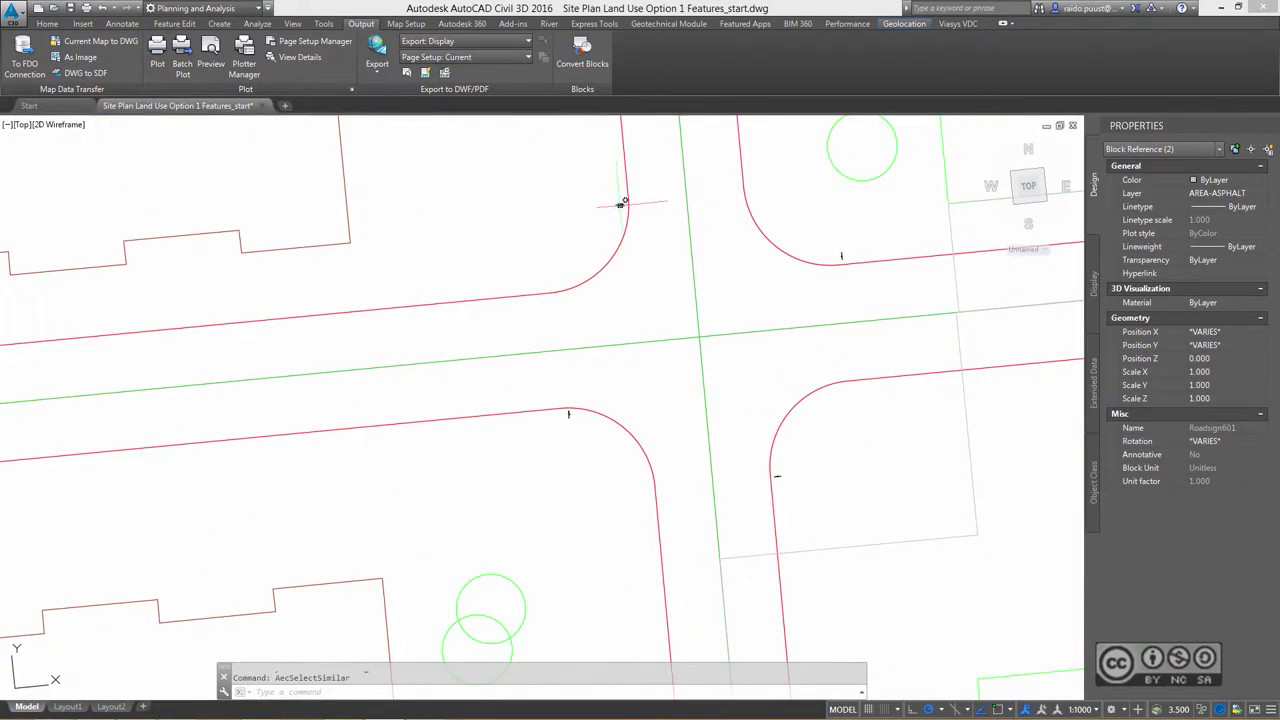
pyautogui.scroll(-6, 622, 205)
# - Isolate the 50 selected road-sign blocks
pyautogui.scroll(6, 771, 500)
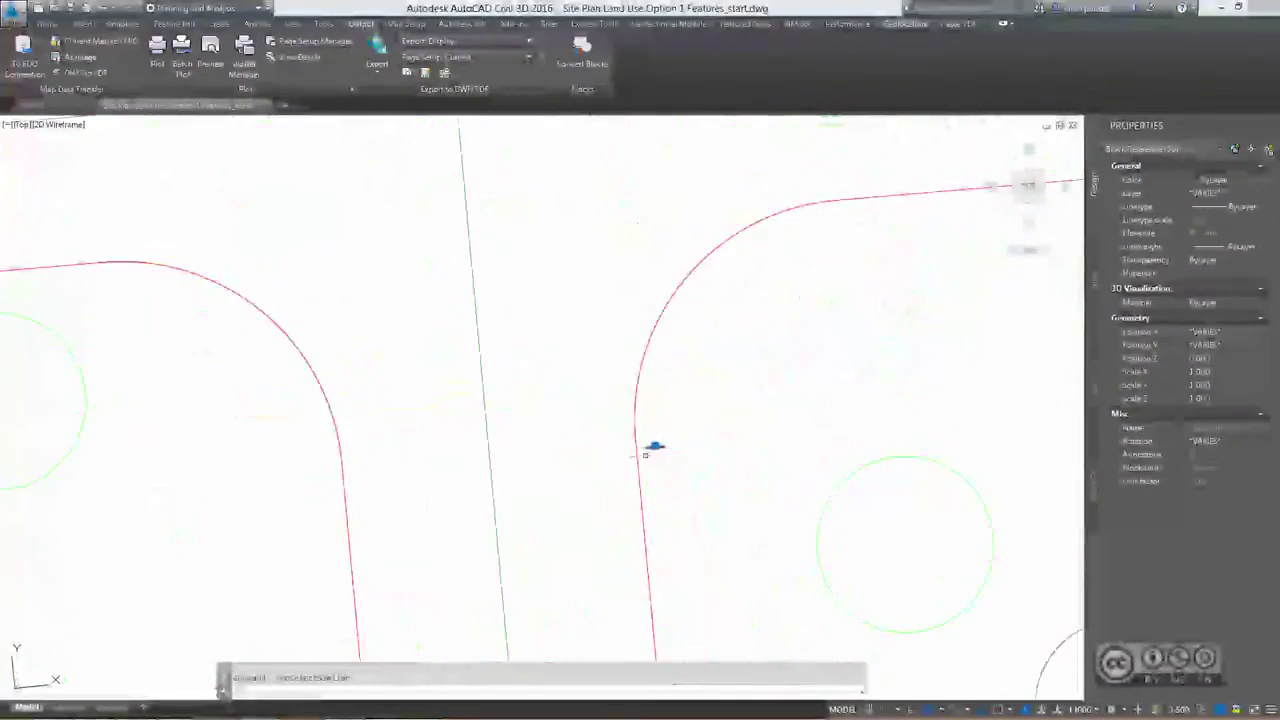
pyautogui.scroll(-8, 654, 449)
pyautogui.rightClick(450, 210)
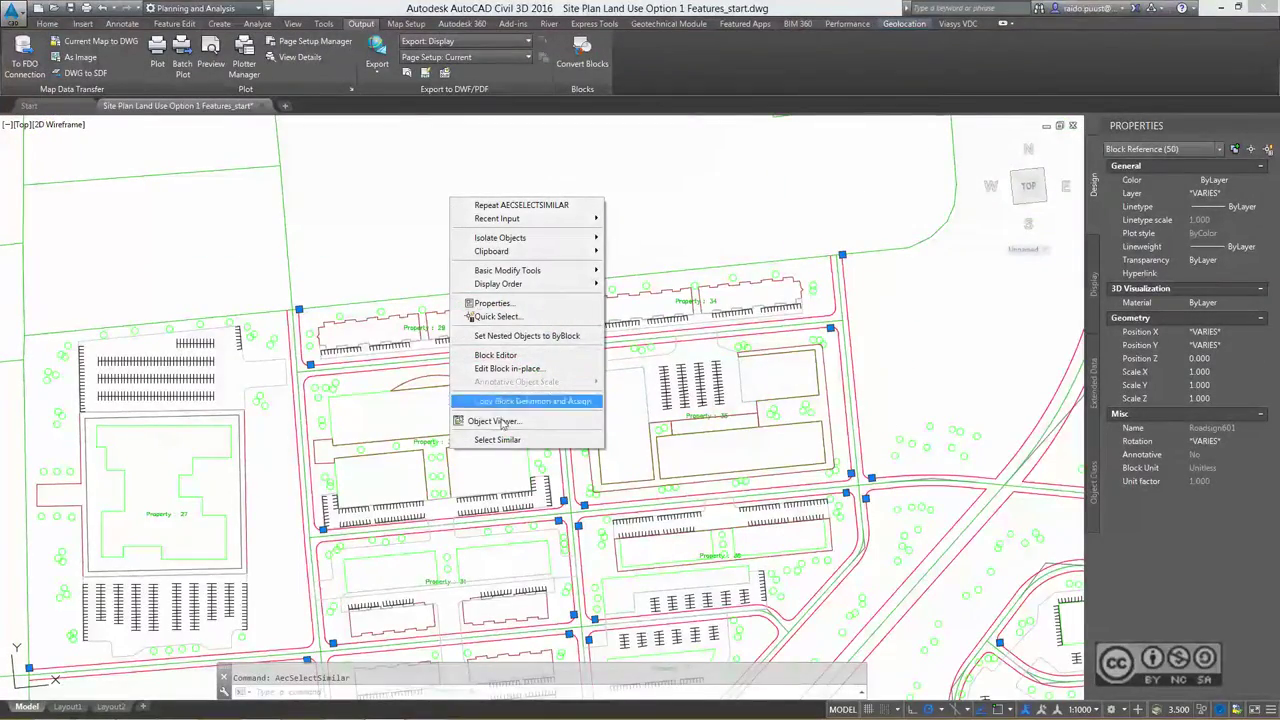
pyautogui.moveTo(500, 238)
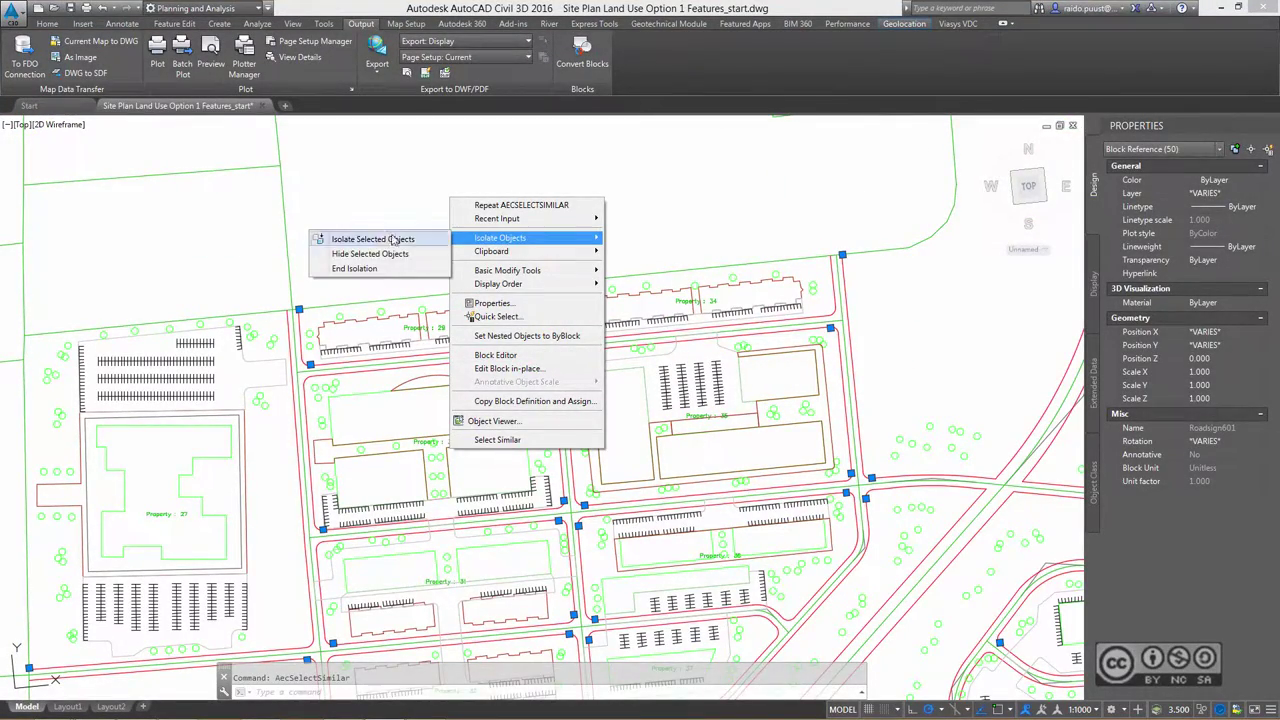
pyautogui.click(366, 243)
pyautogui.write('map')
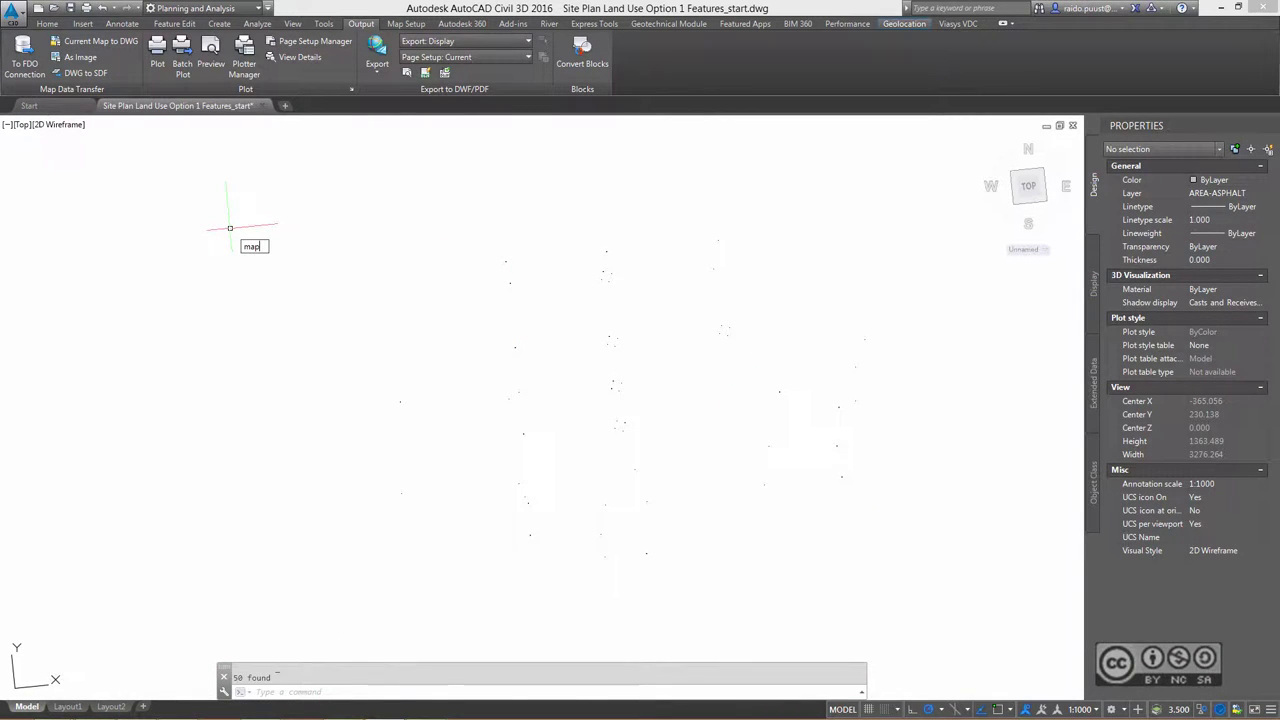
# - Run MAPEXPORT to StopSigns.sdf and window-select all the signs for export
pyautogui.write('export')
pyautogui.press('Return')
pyautogui.write('StopSigns')
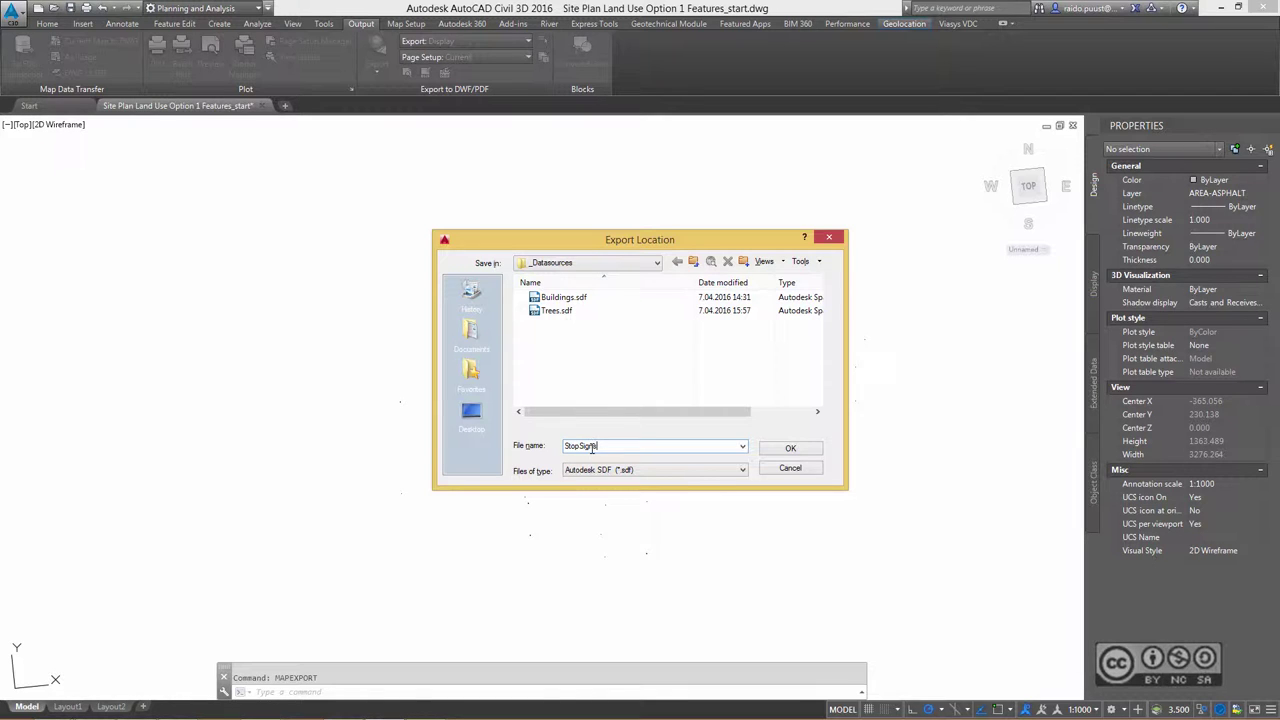
pyautogui.click(790, 450)
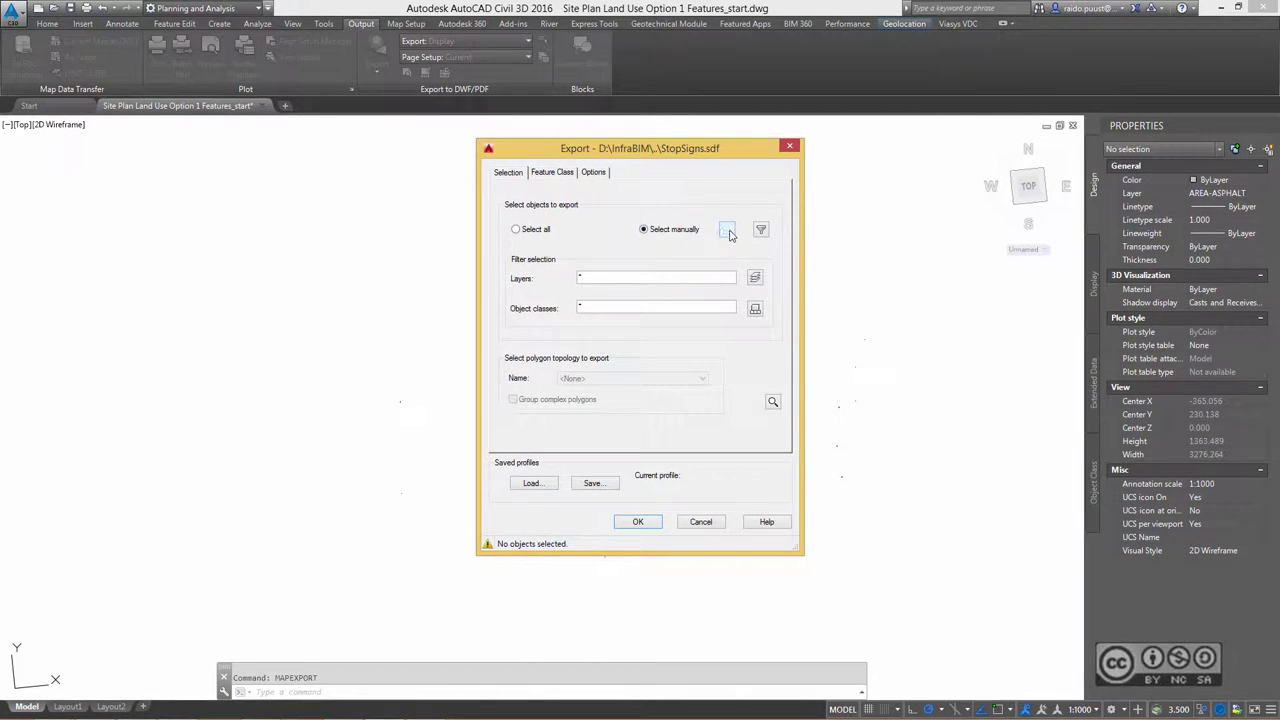
pyautogui.click(727, 230)
pyautogui.click(246, 187)
pyautogui.click(1000, 650)
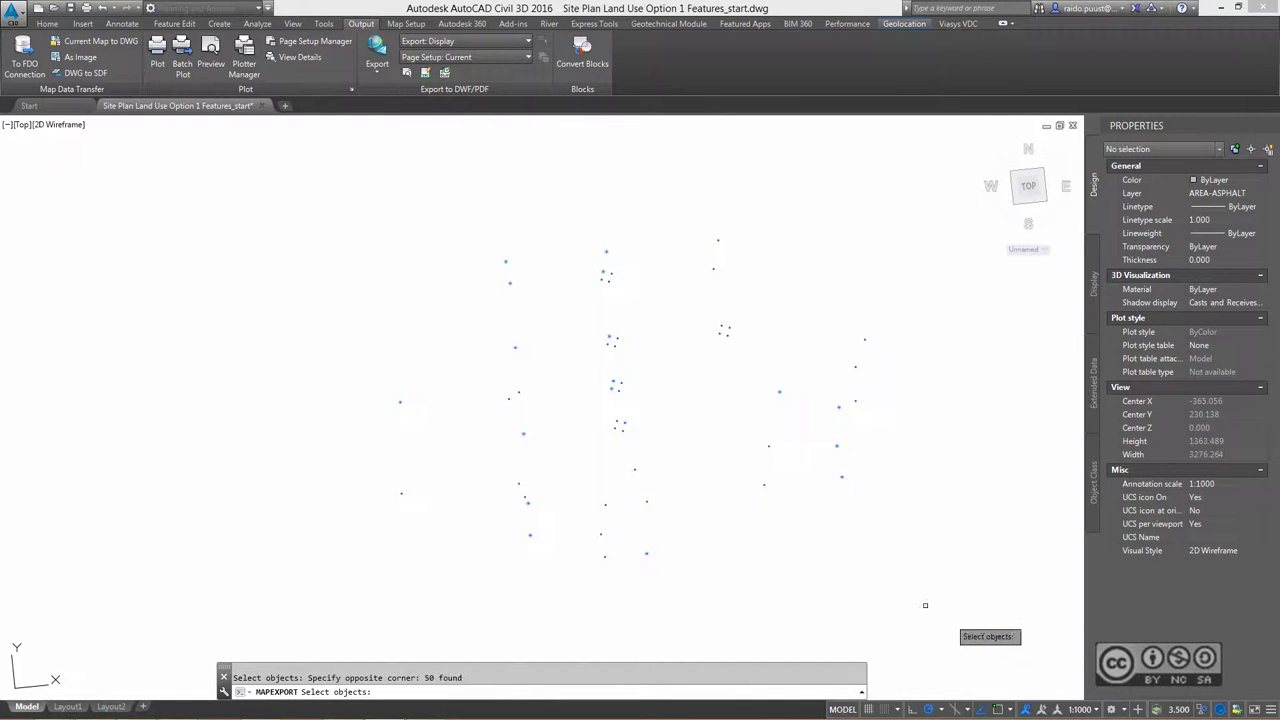
pyautogui.press('Return')
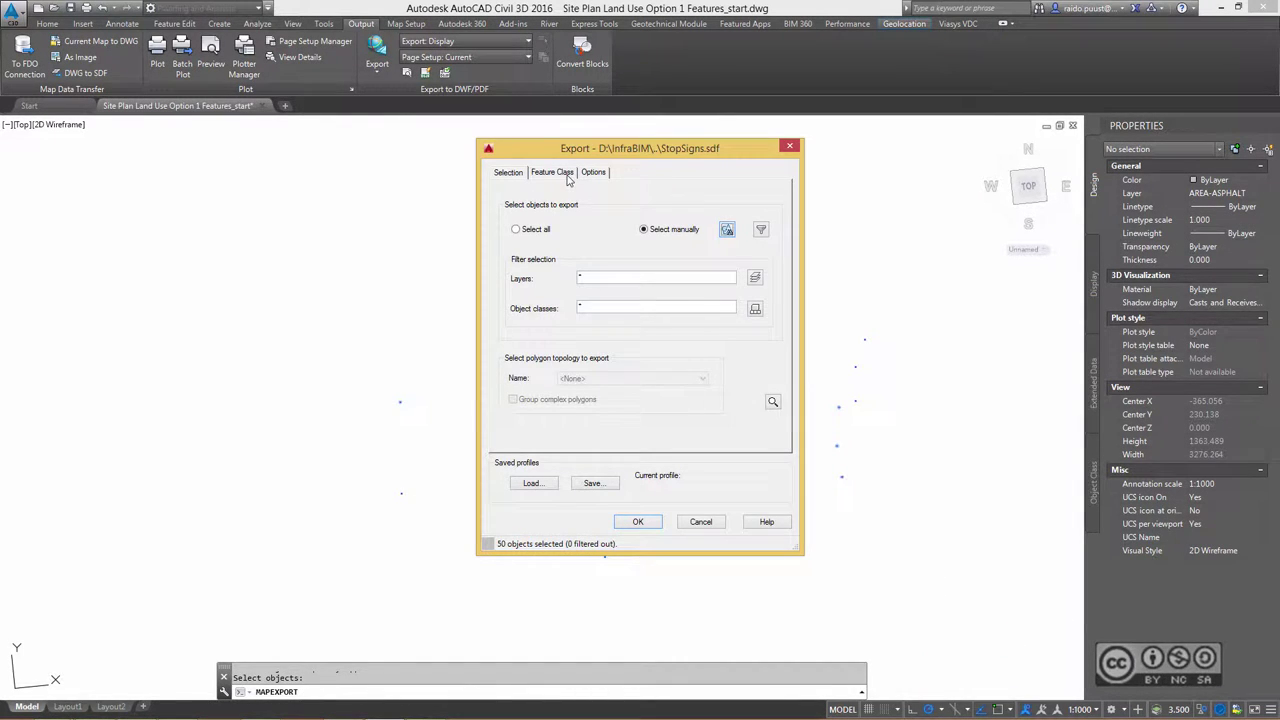
# - Add the ROTATION attribute to the feature class and export the 50 signs
pyautogui.click(556, 173)
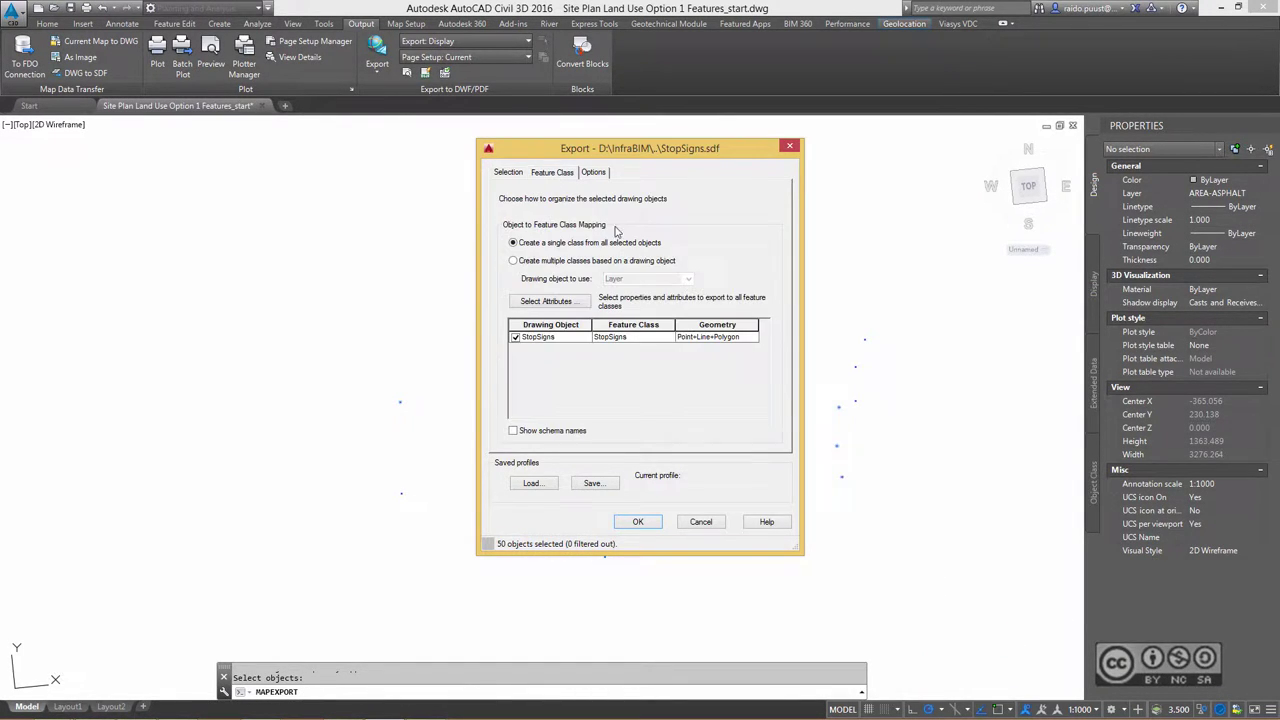
pyautogui.click(537, 302)
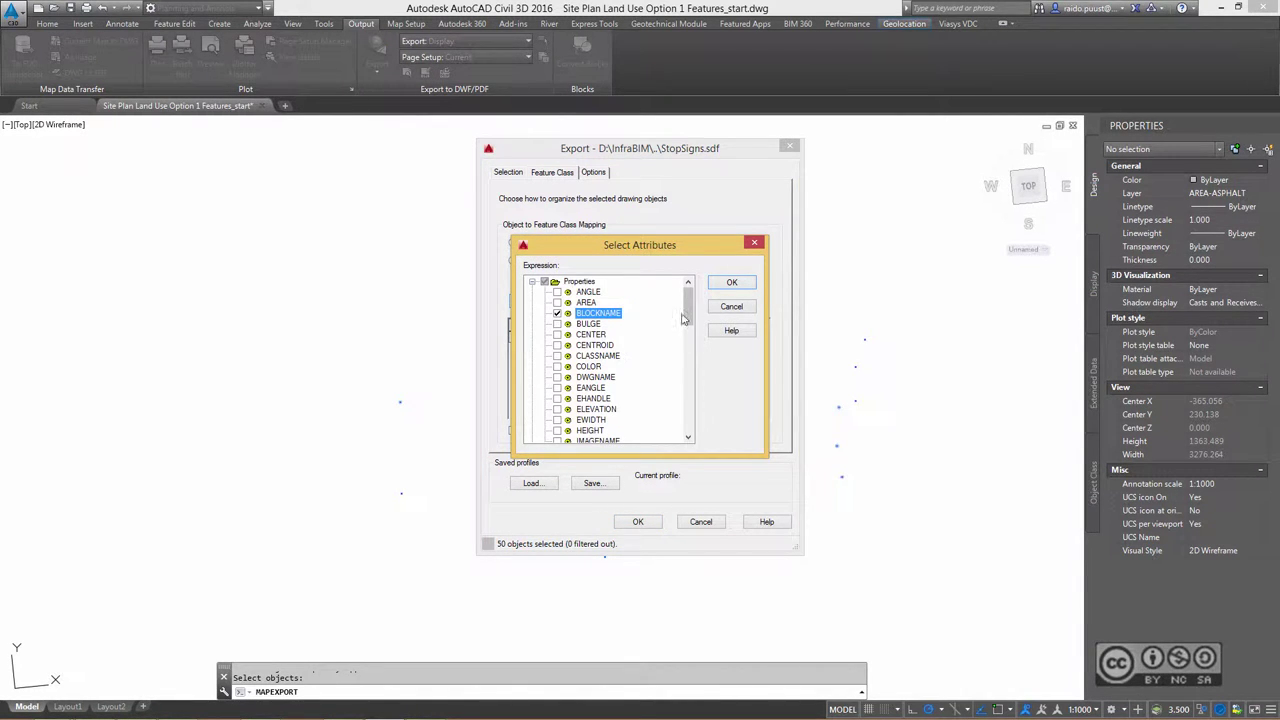
pyautogui.moveTo(688, 305); pyautogui.dragTo(688, 347)
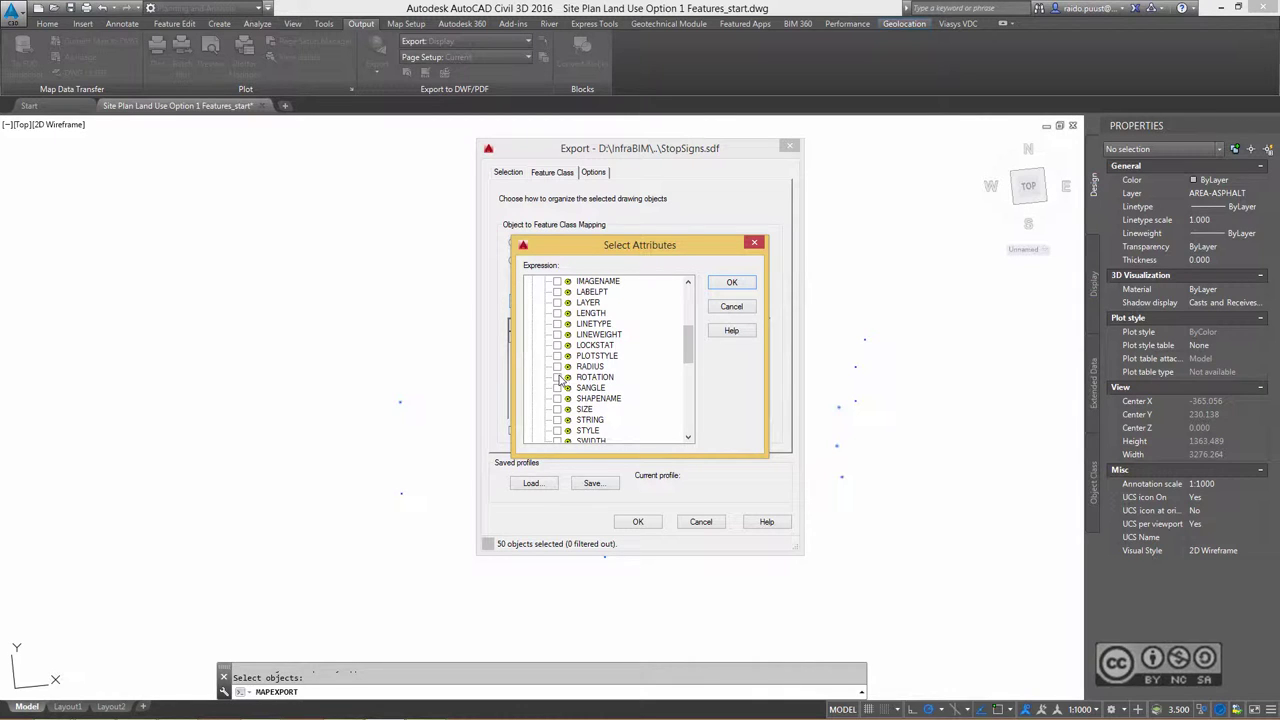
pyautogui.click(557, 377)
pyautogui.click(736, 284)
pyautogui.click(638, 522)
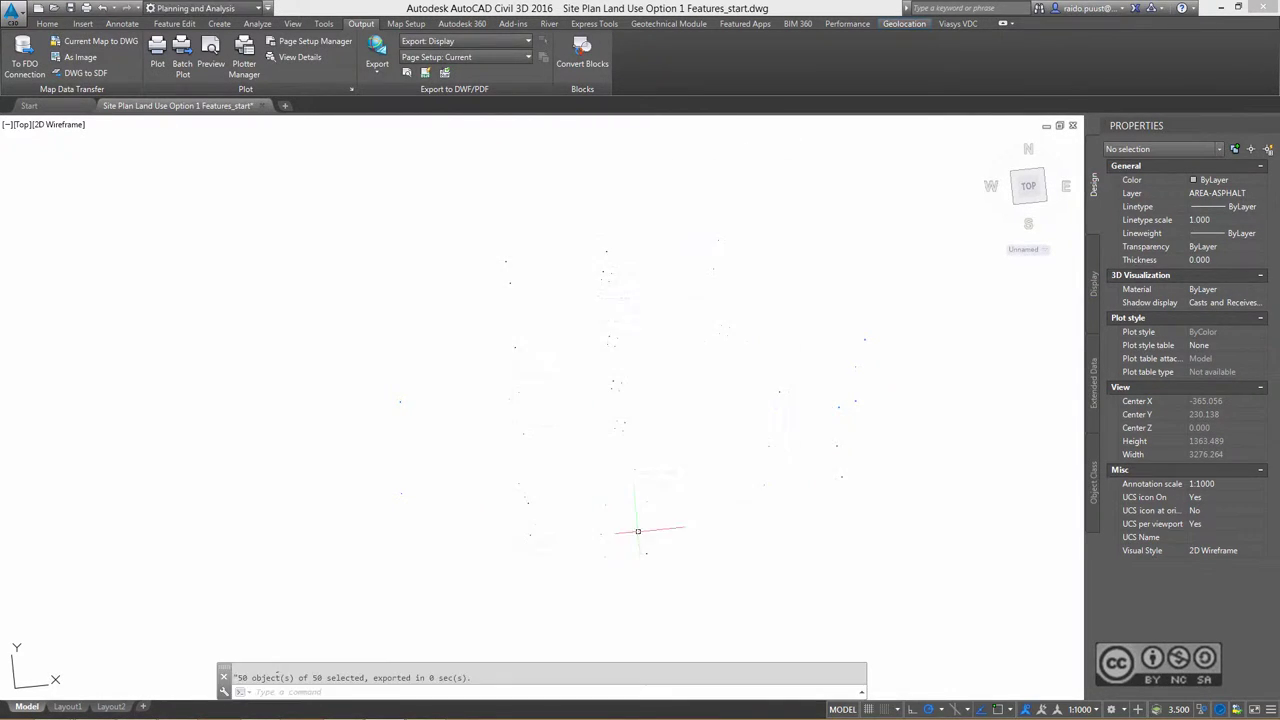
# - End the sign isolation to restore the full drawing and zoom toward the parking area
pyautogui.rightClick(360, 202)
pyautogui.moveTo(409, 266)
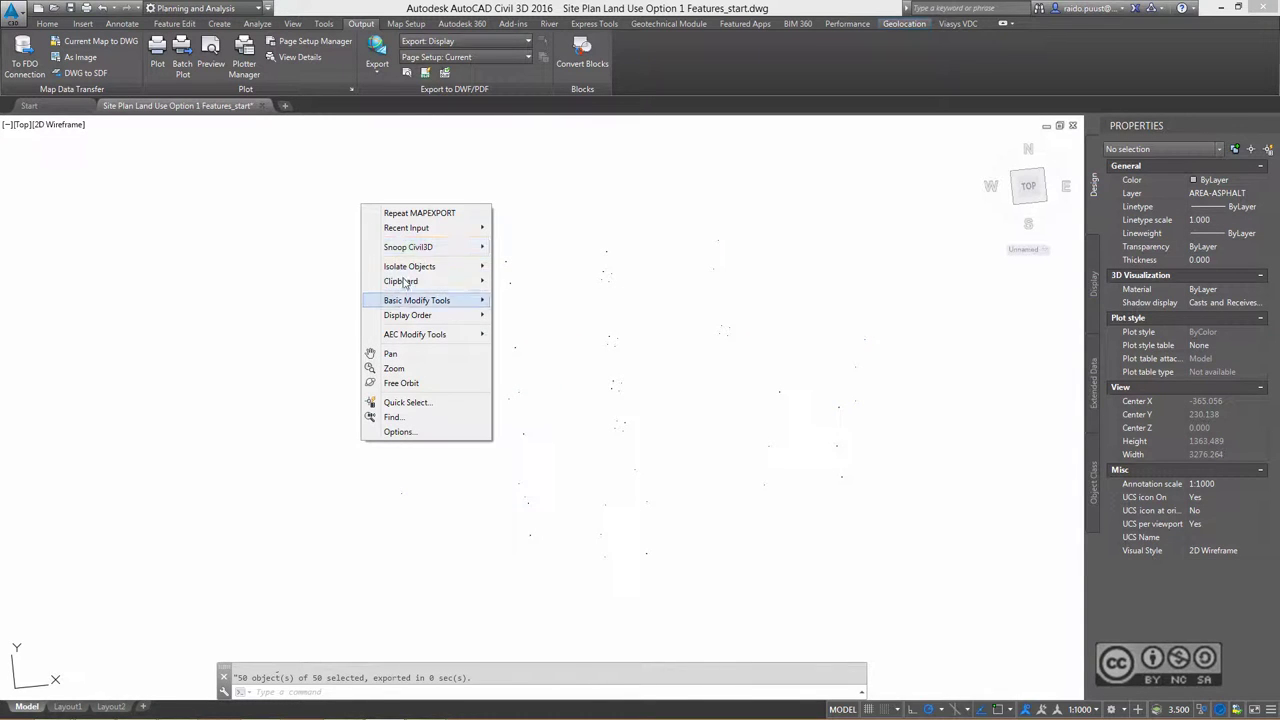
pyautogui.click(290, 296)
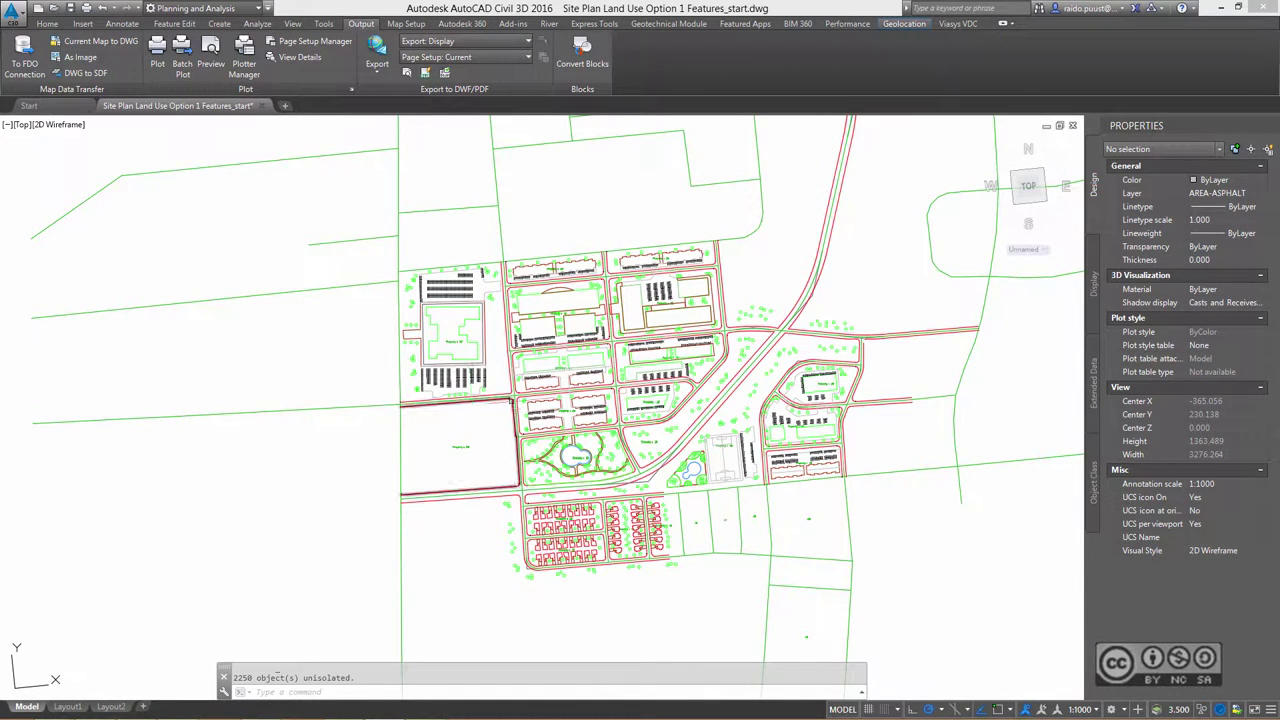
pyautogui.scroll(2, 155, 261)
pyautogui.click(155, 261)
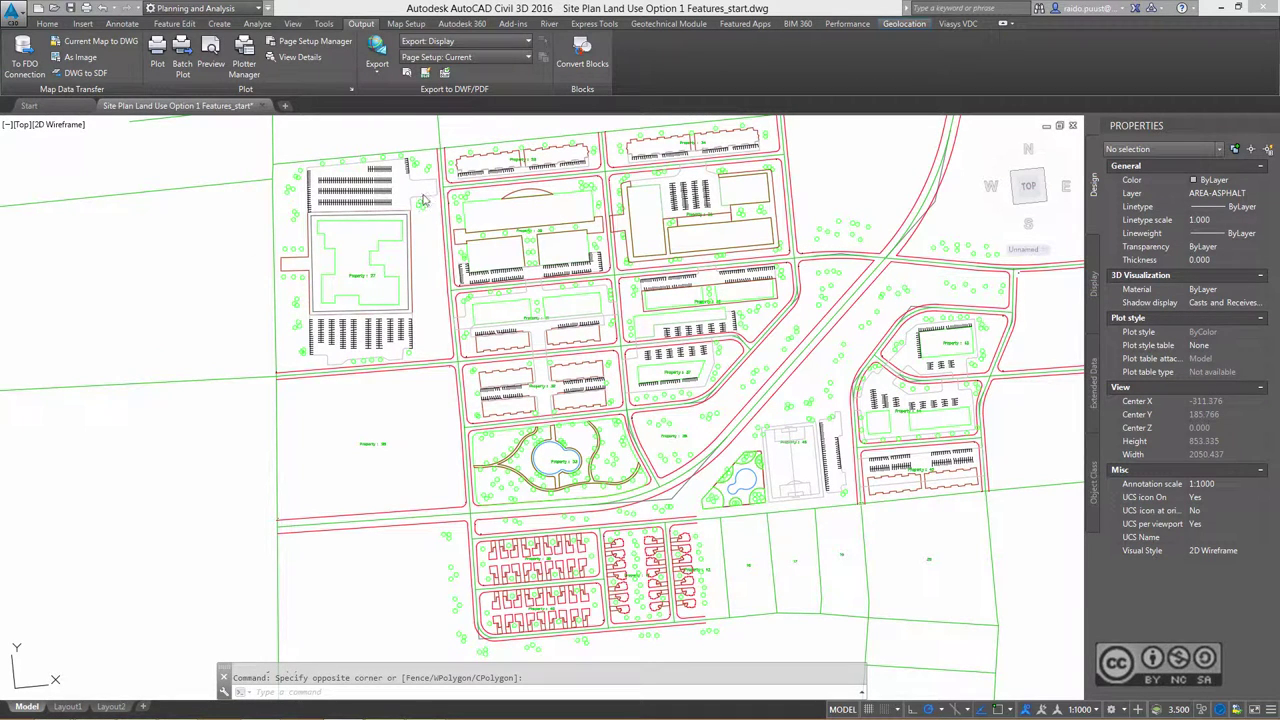
pyautogui.scroll(1, 380, 168)
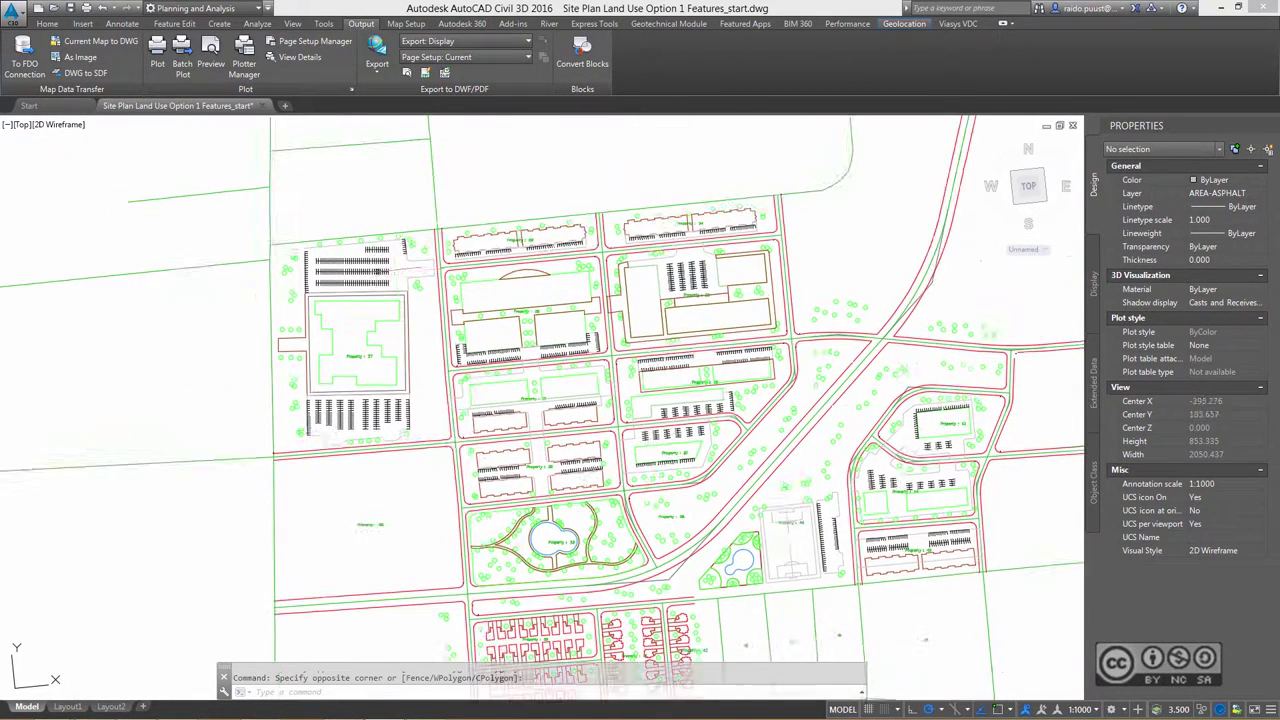
pyautogui.scroll(4, 380, 168)
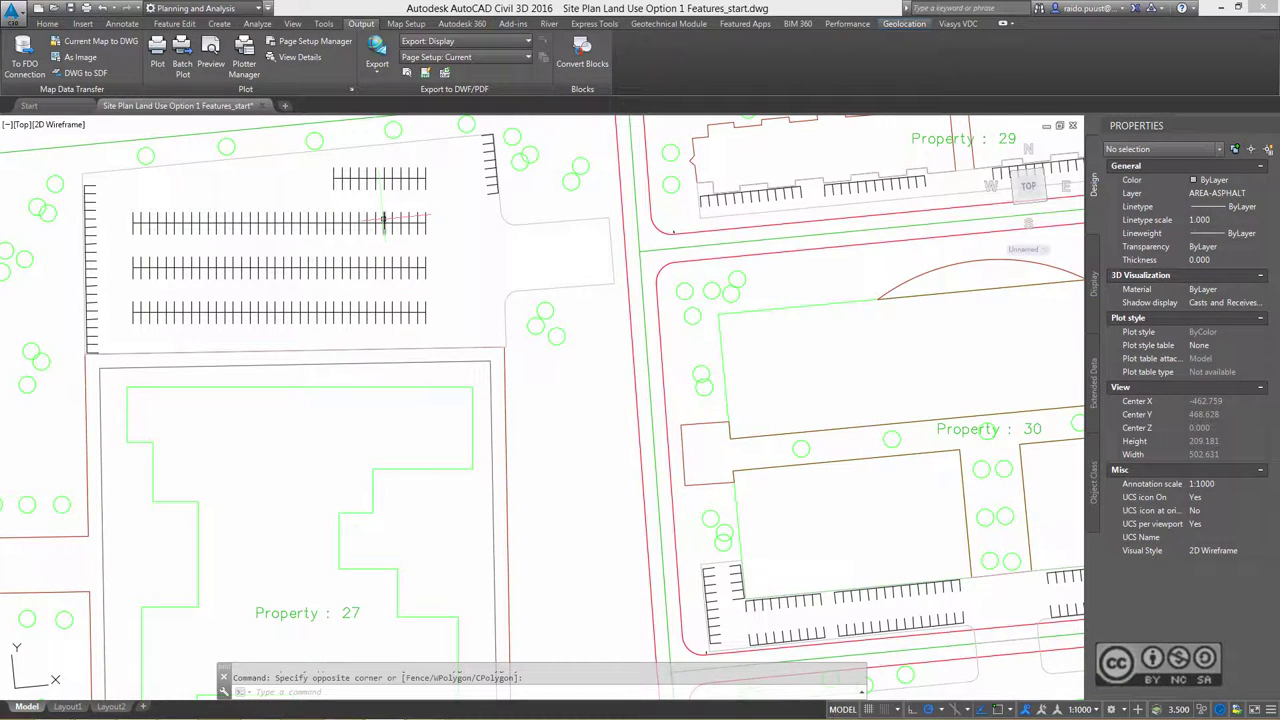
pyautogui.rightClick(383, 218)
pyautogui.press('Escape')
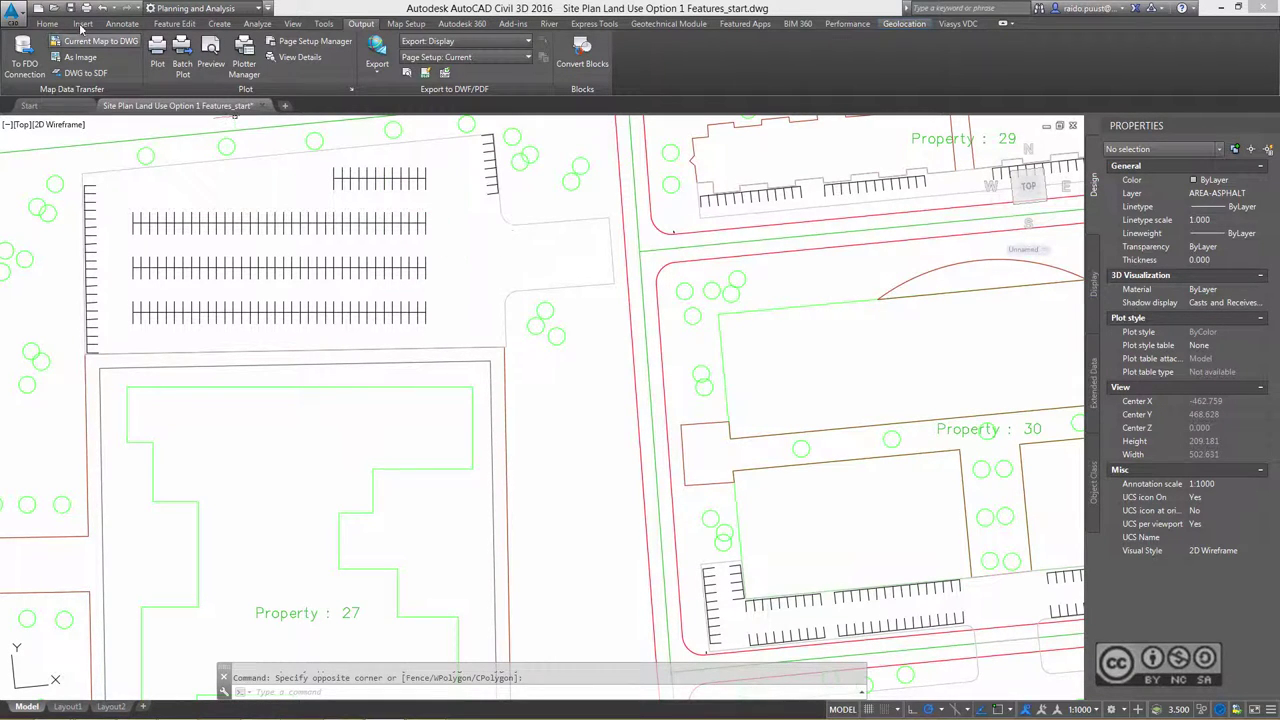
pyautogui.click(47, 23)
# - Use Select Similar on a parking stripe to gather all 1335 stripes and isolate them
pyautogui.click(285, 193)
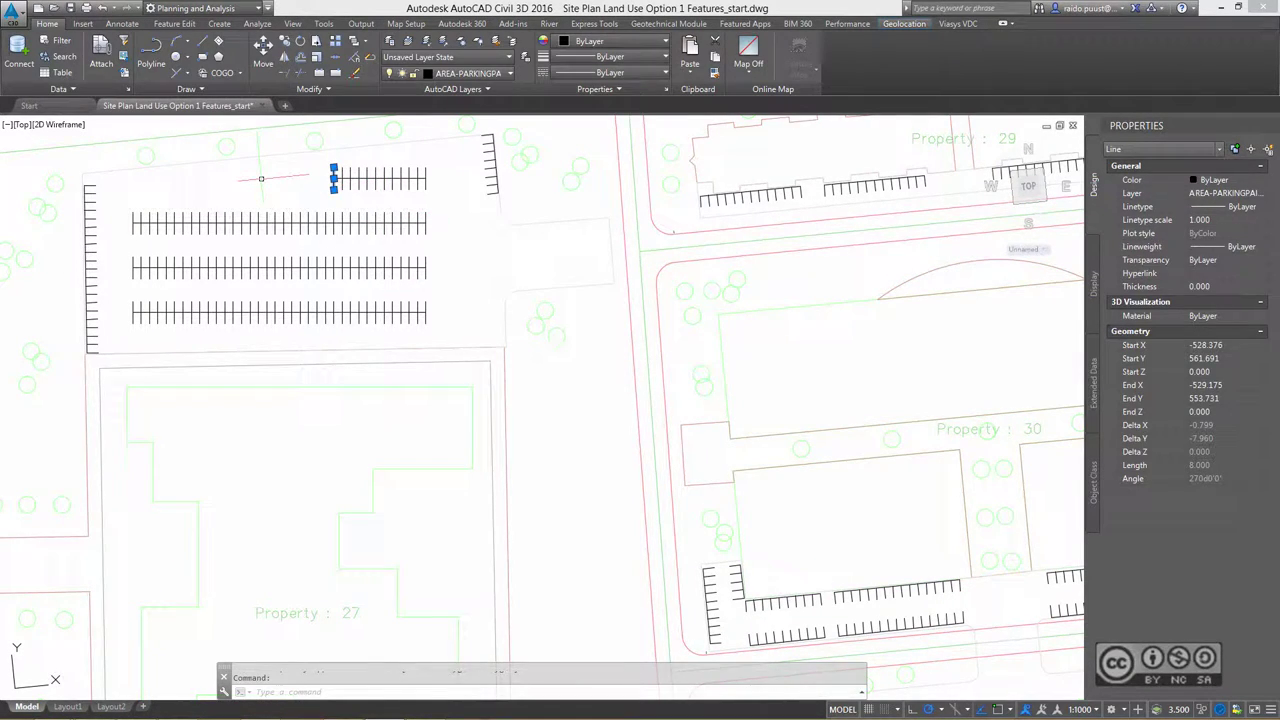
pyautogui.rightClick(291, 180)
pyautogui.click(352, 392)
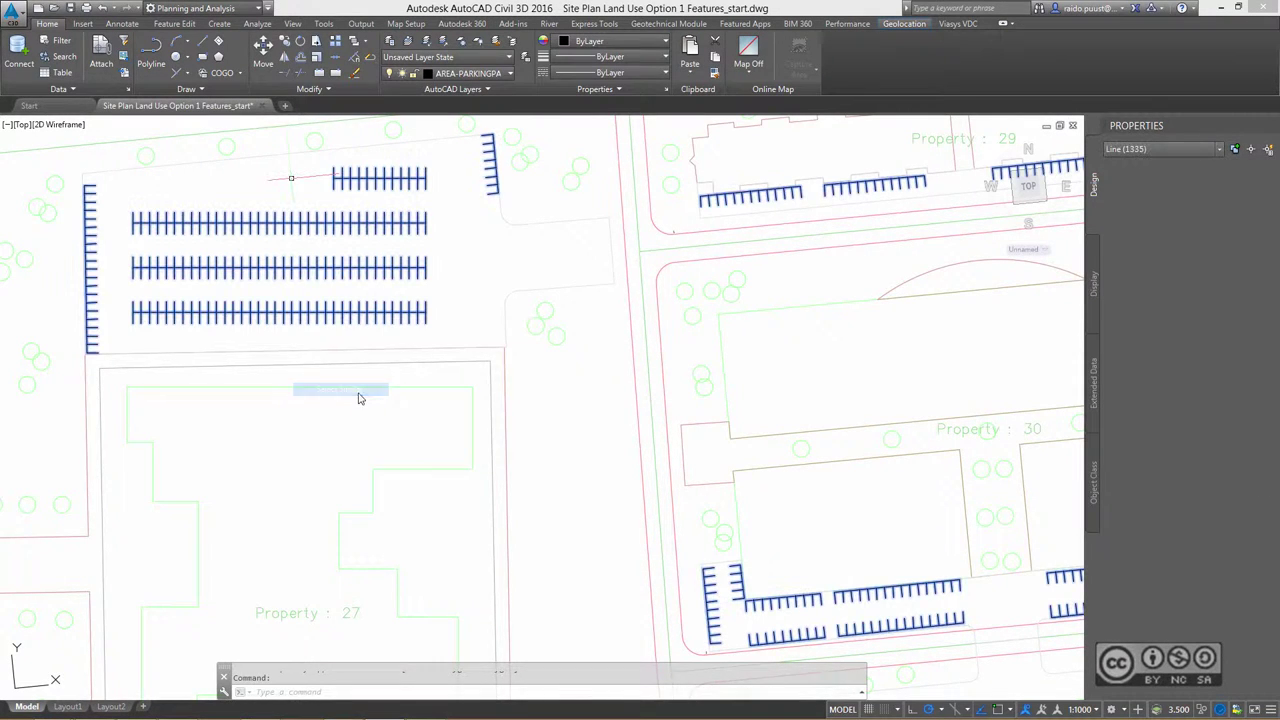
pyautogui.rightClick(480, 248)
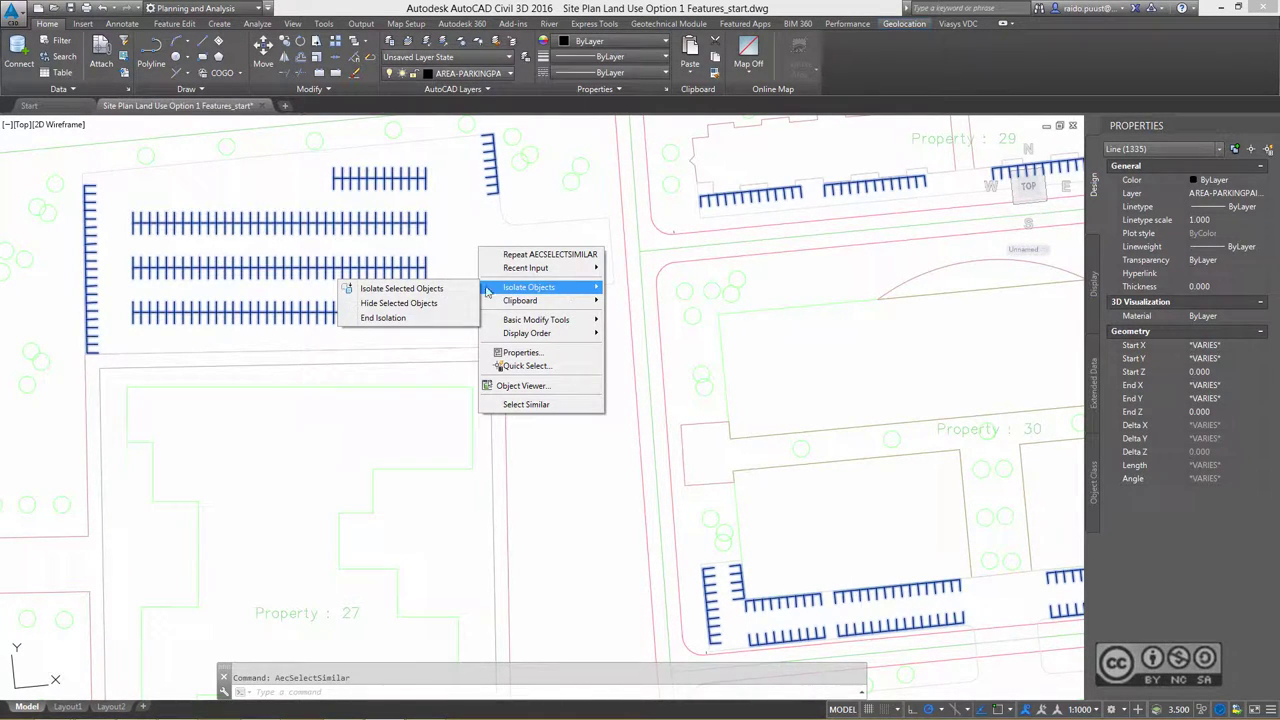
pyautogui.click(410, 287)
pyautogui.scroll(-2, 565, 382)
# - Start a DWG to SDF export named Area-ParkMark
pyautogui.scroll(-2, 565, 382)
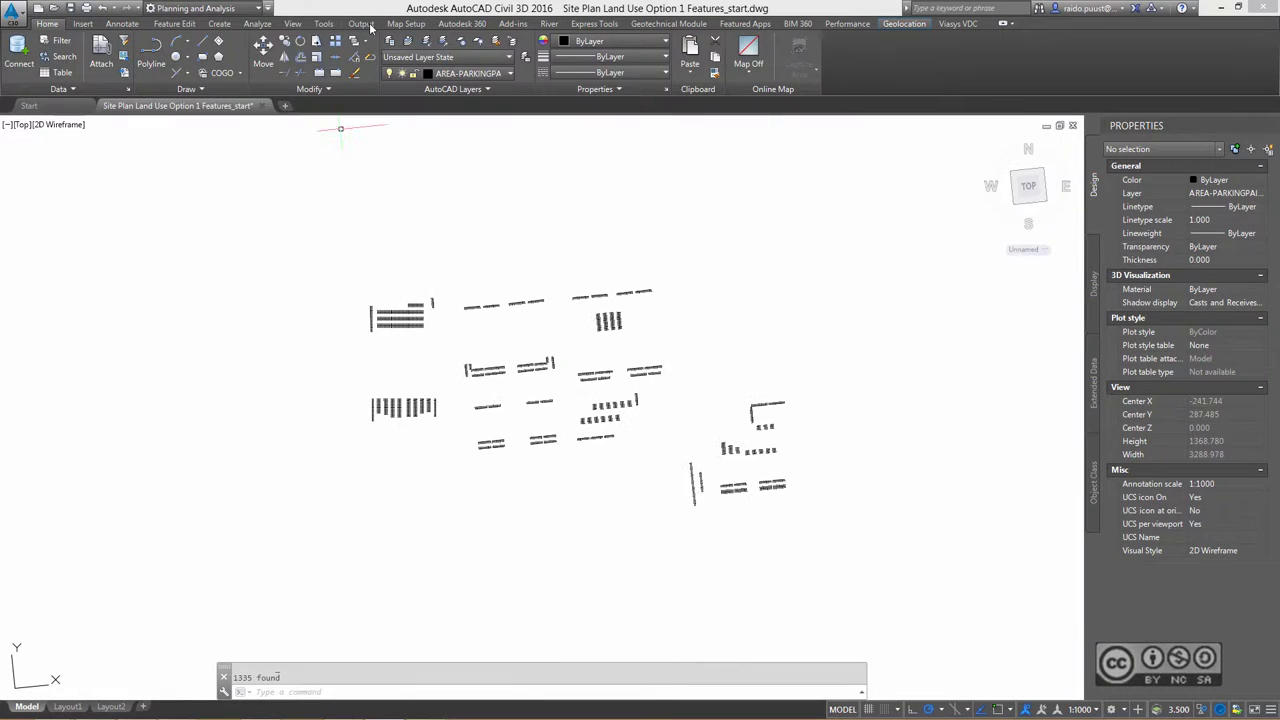
pyautogui.click(361, 23)
pyautogui.click(23, 50)
pyautogui.write('ARE')
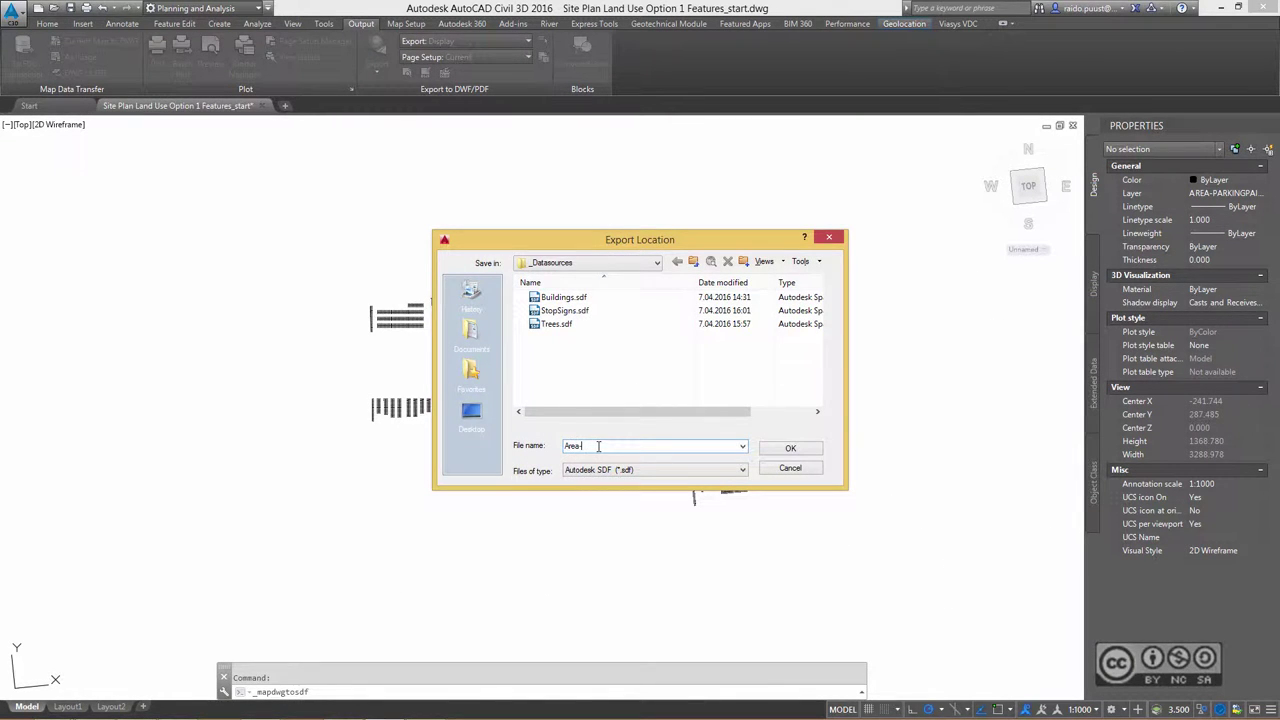
pyautogui.press('Return')
# - Window-select all 1335 parking stripes and export them to Area-ParkMark.sdf
pyautogui.click(580, 229)
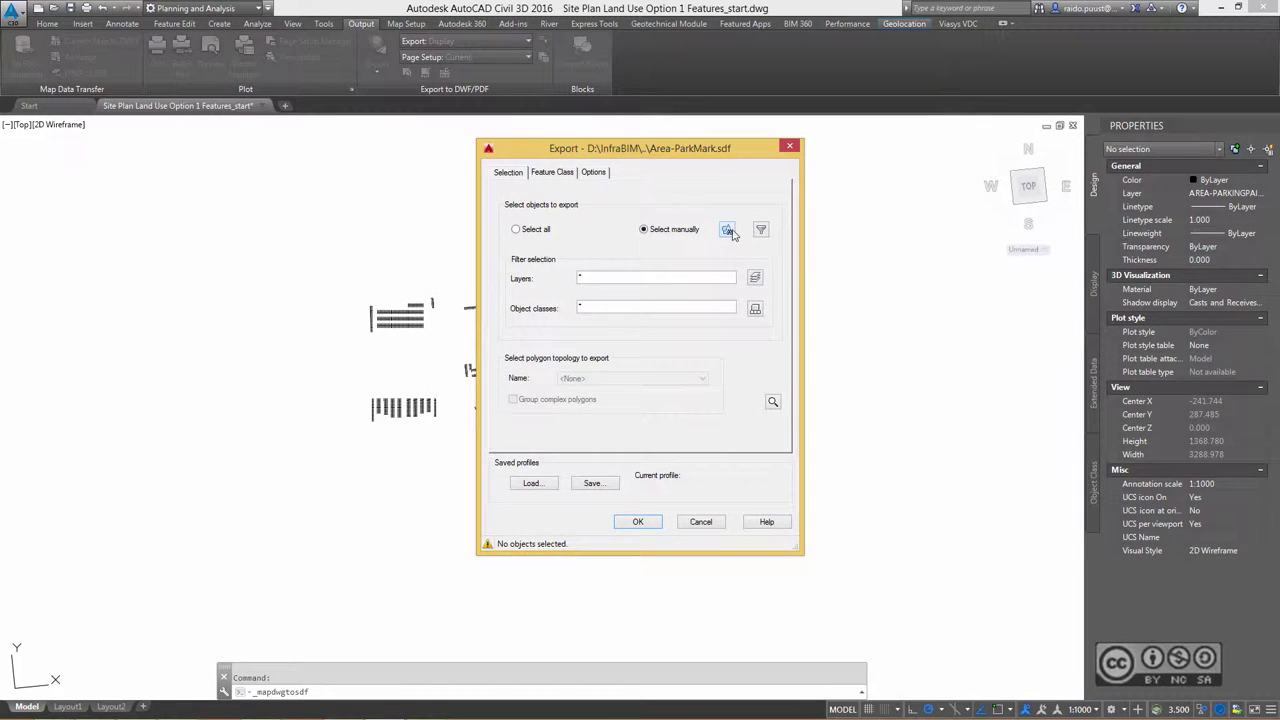
pyautogui.click(732, 236)
pyautogui.click(301, 243)
pyautogui.click(926, 577)
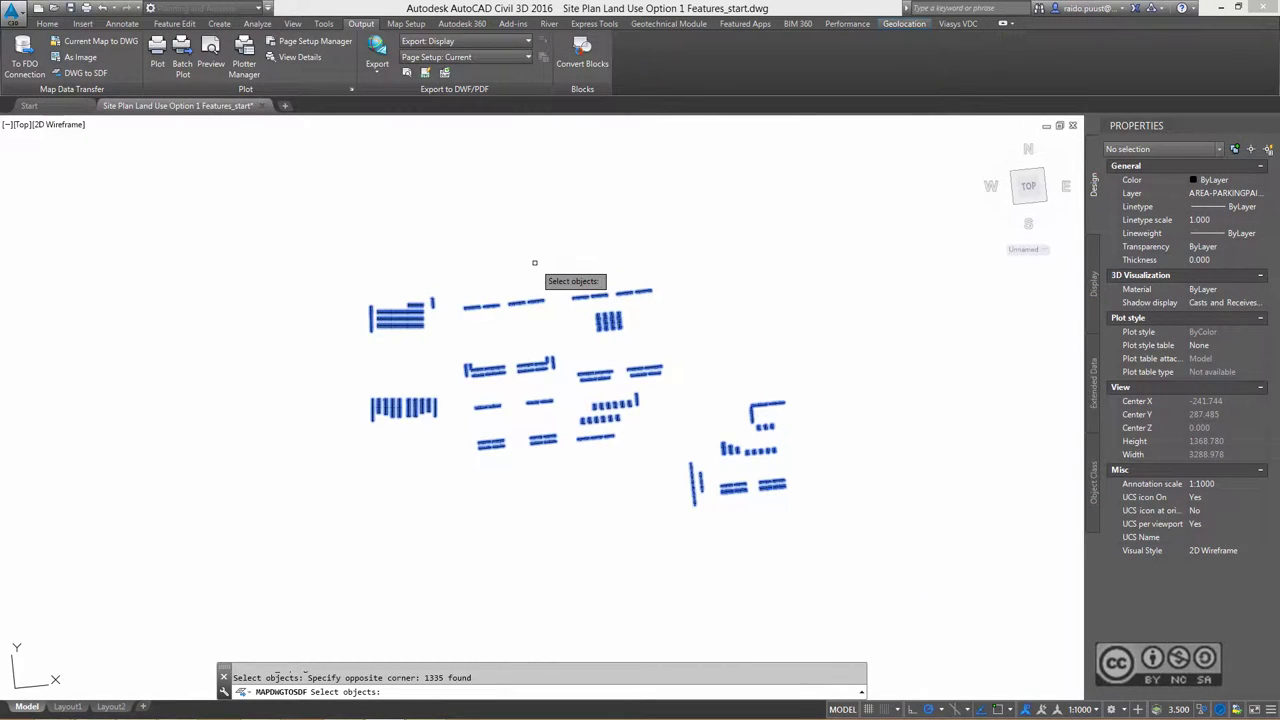
pyautogui.press('Return')
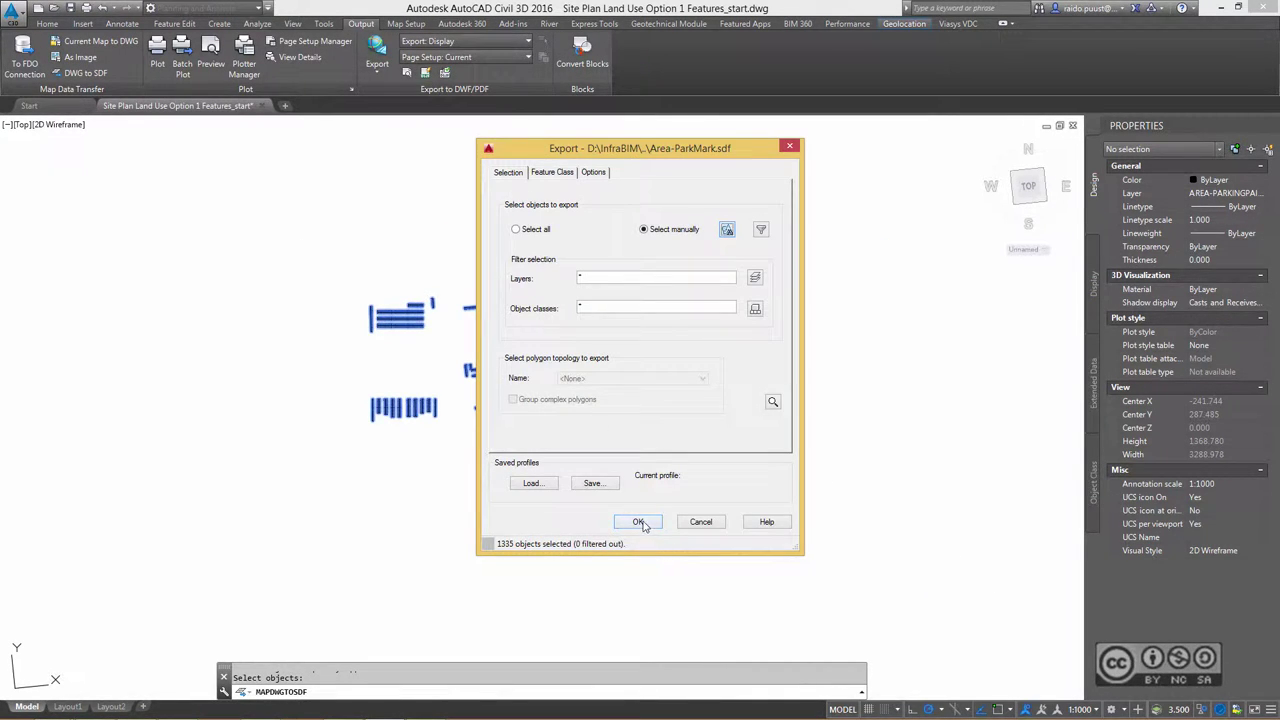
pyautogui.click(638, 522)
# - End object isolation so the full site plan reappears
pyautogui.rightClick(440, 210)
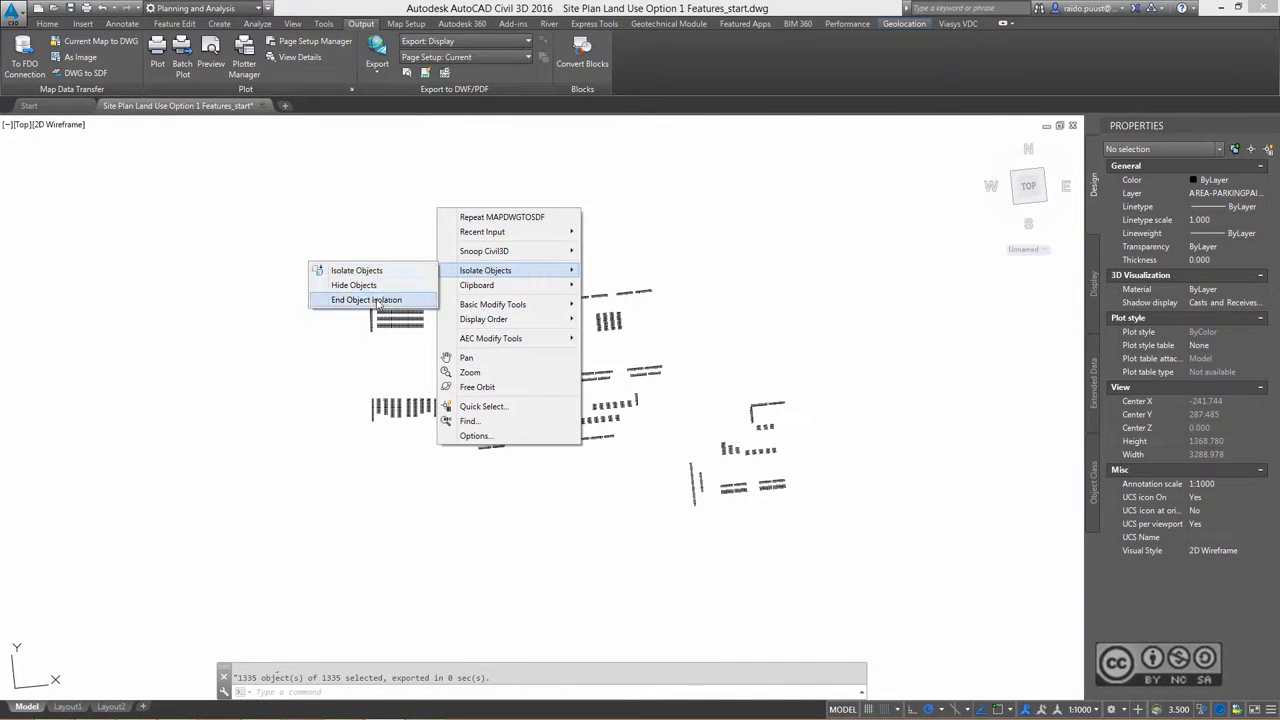
pyautogui.click(378, 300)
pyautogui.scroll(2, 385, 339)
pyautogui.click(385, 339)
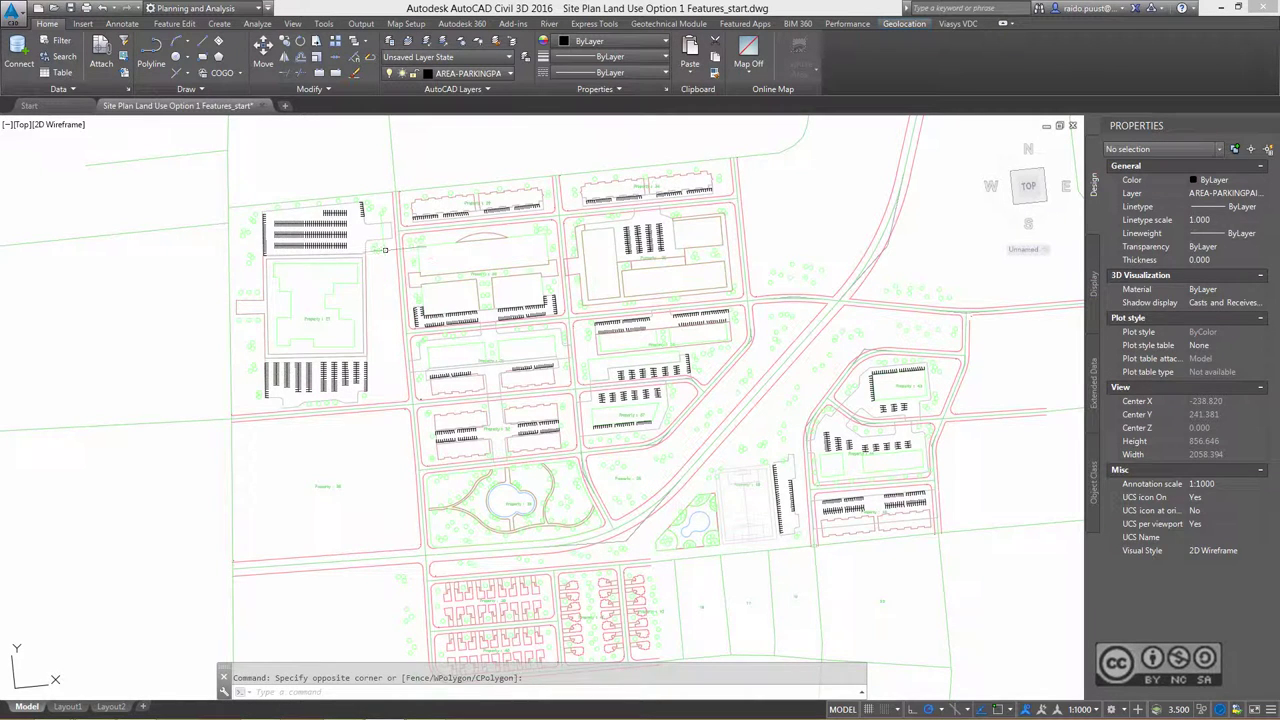
# - Isolate the AREA-ASPHALT layer and start a DWG to SDF export named PavementArea
pyautogui.click(366, 250)
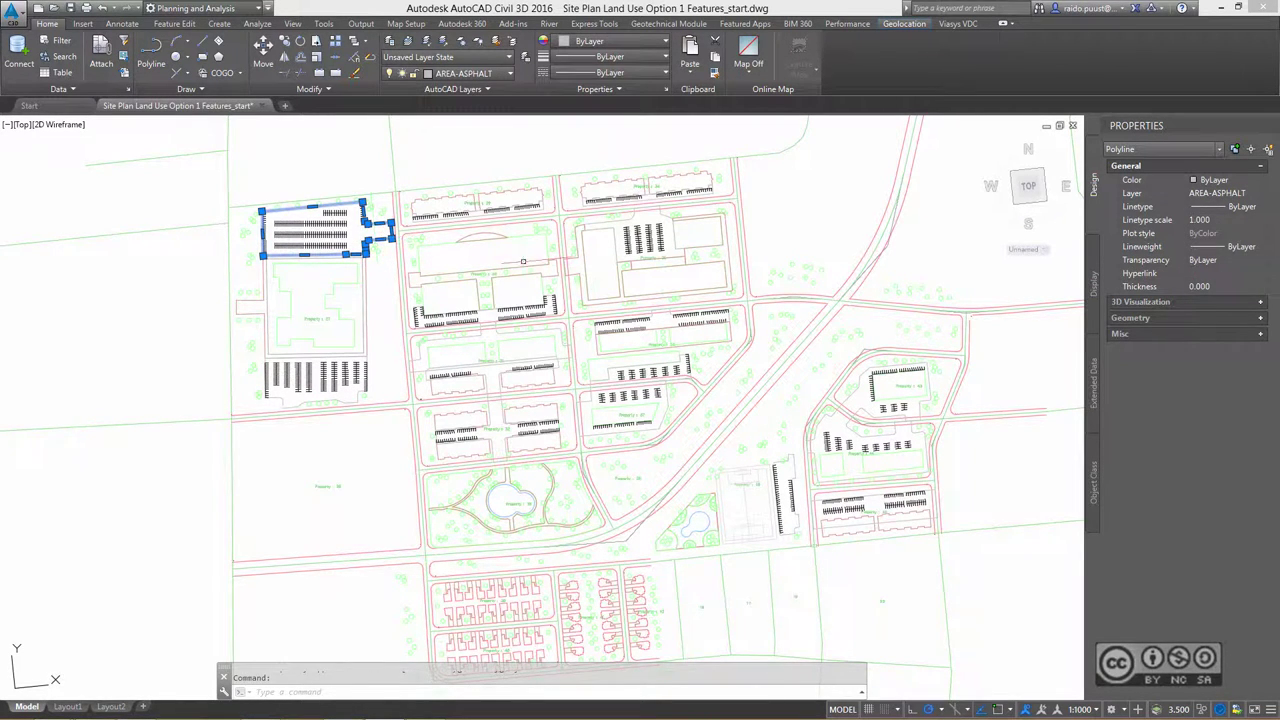
pyautogui.click(426, 48)
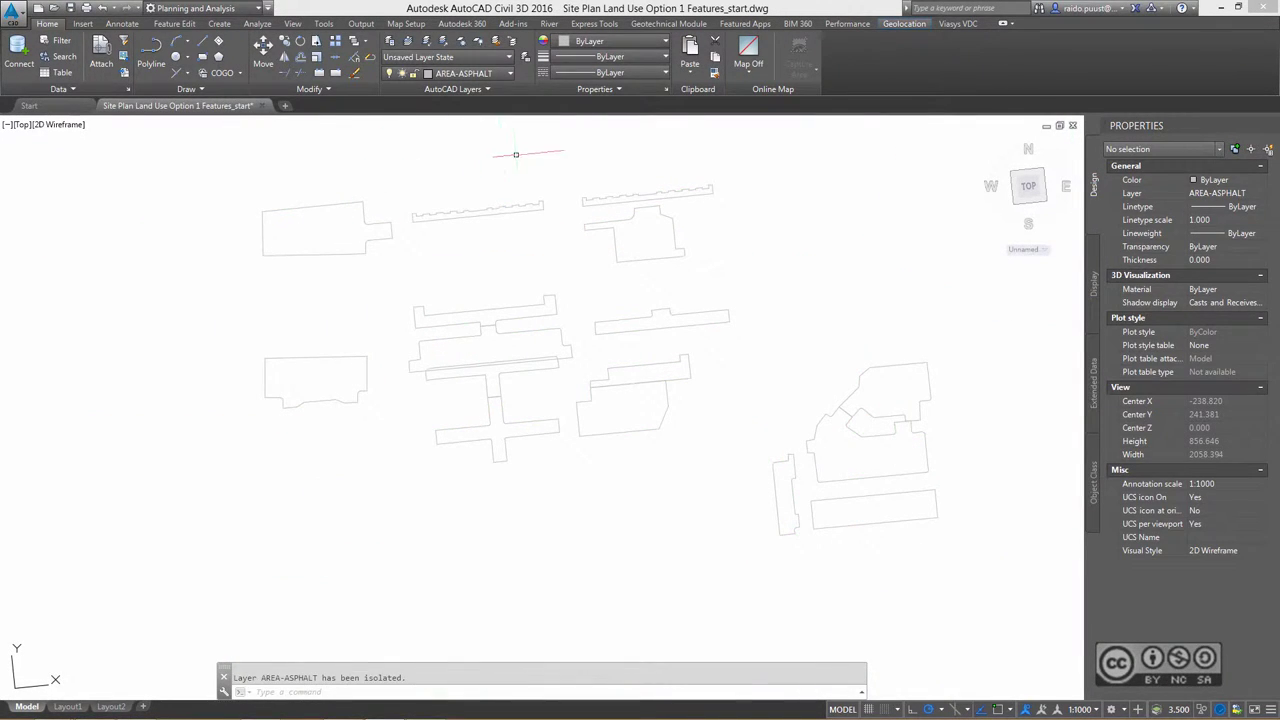
pyautogui.click(361, 23)
pyautogui.click(88, 74)
pyautogui.write('PavementArea')
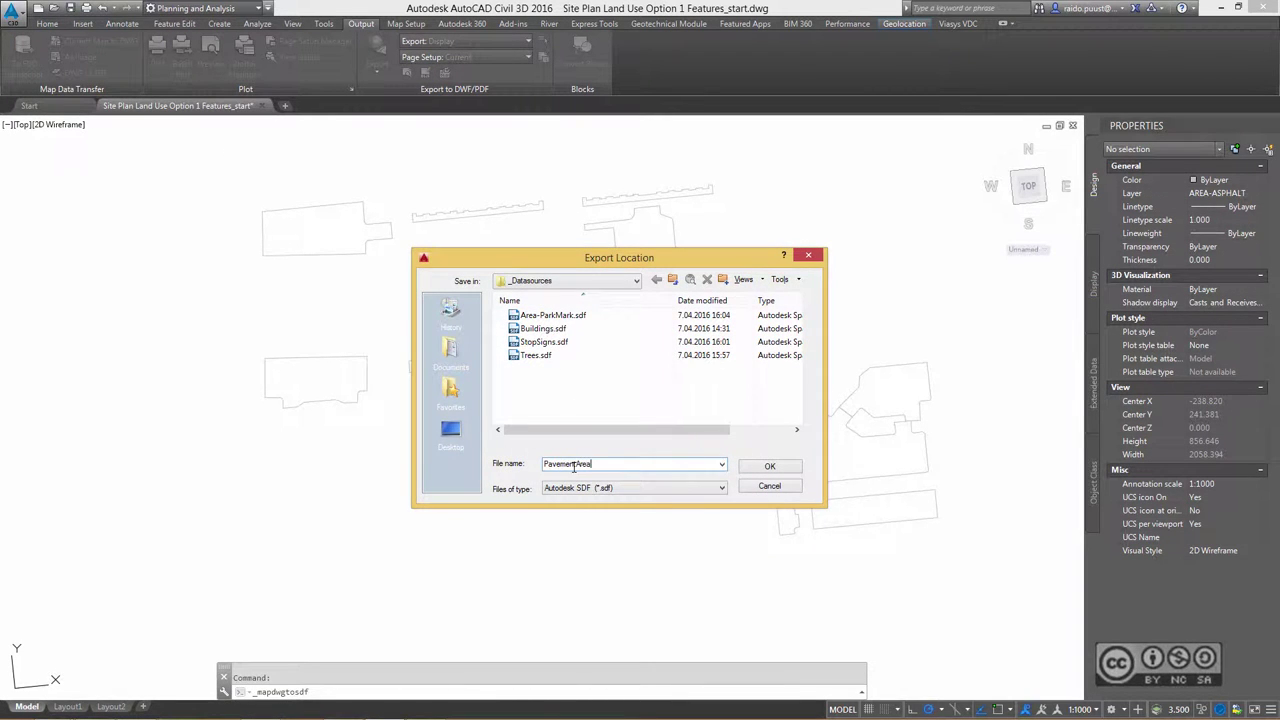
pyautogui.click(769, 466)
# - Window-select the 16 pavement outlines and export them to PavementArea.sdf as polygons
pyautogui.click(729, 222)
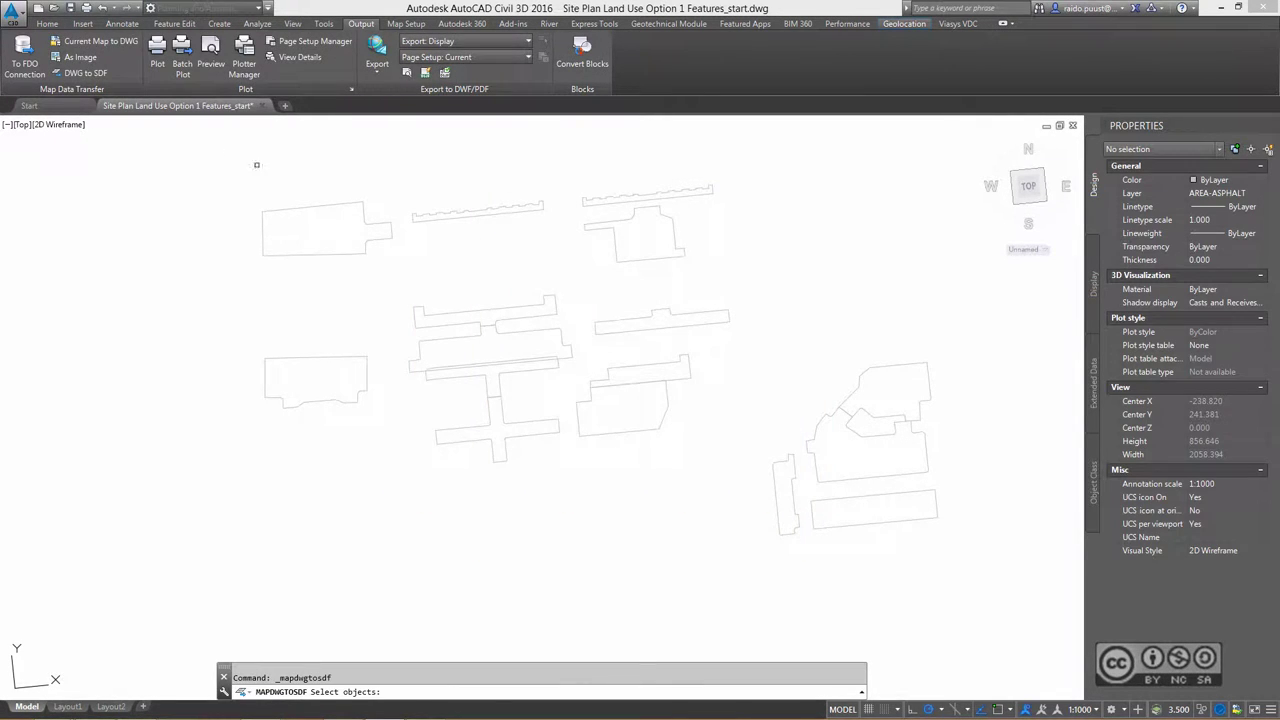
pyautogui.click(228, 153)
pyautogui.click(761, 407)
pyautogui.press('Return')
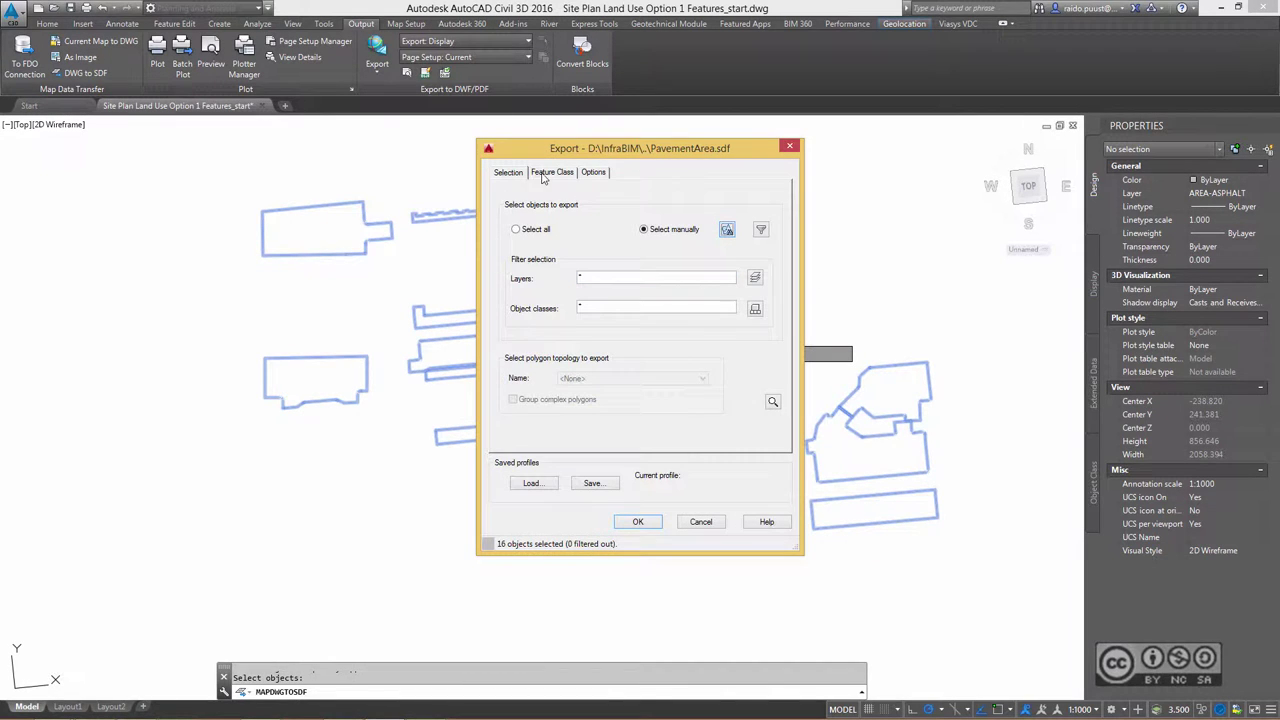
pyautogui.click(594, 173)
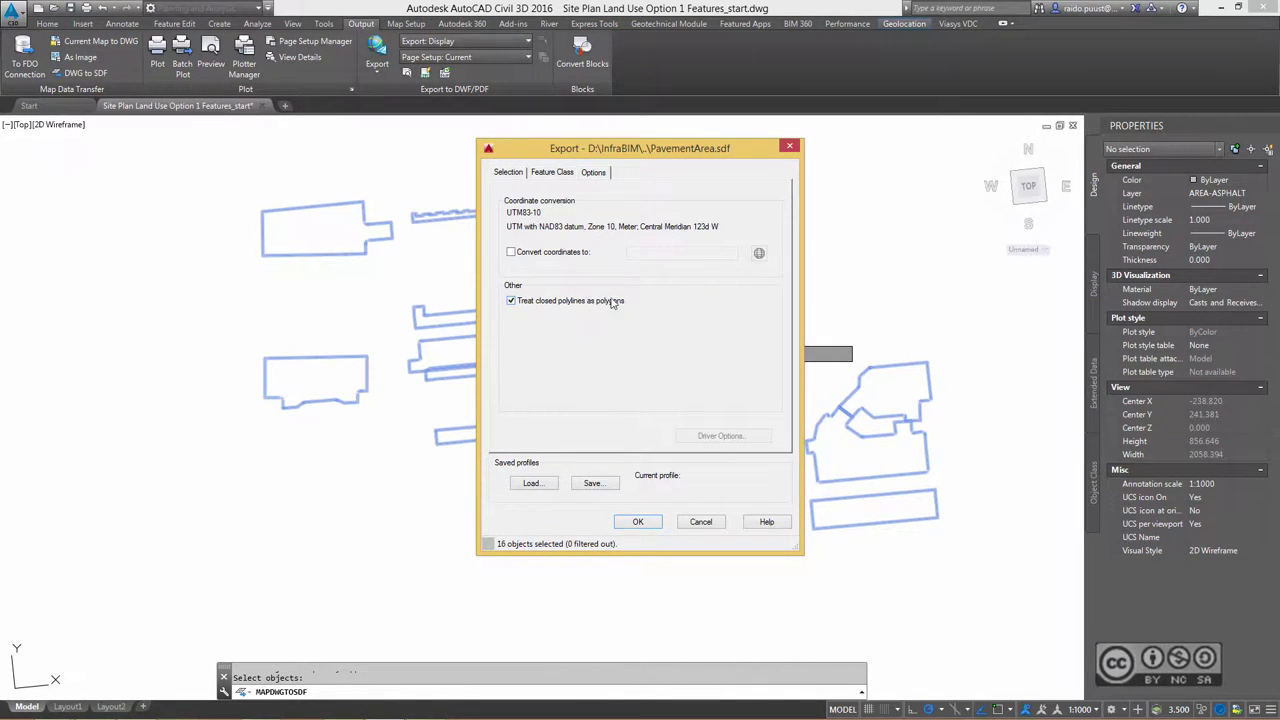
pyautogui.click(637, 521)
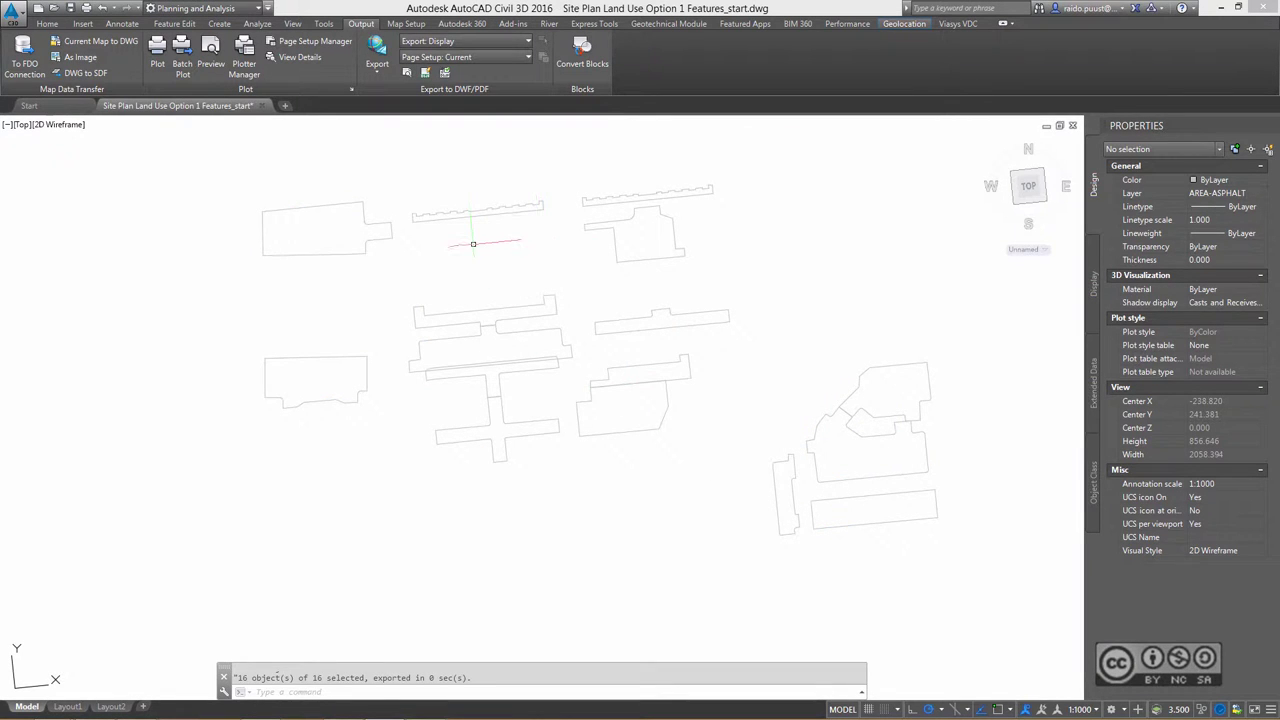
# - Restore the hidden layers with Layer Previous, then isolate the AREA-INTERLOCK layer
pyautogui.click(47, 23)
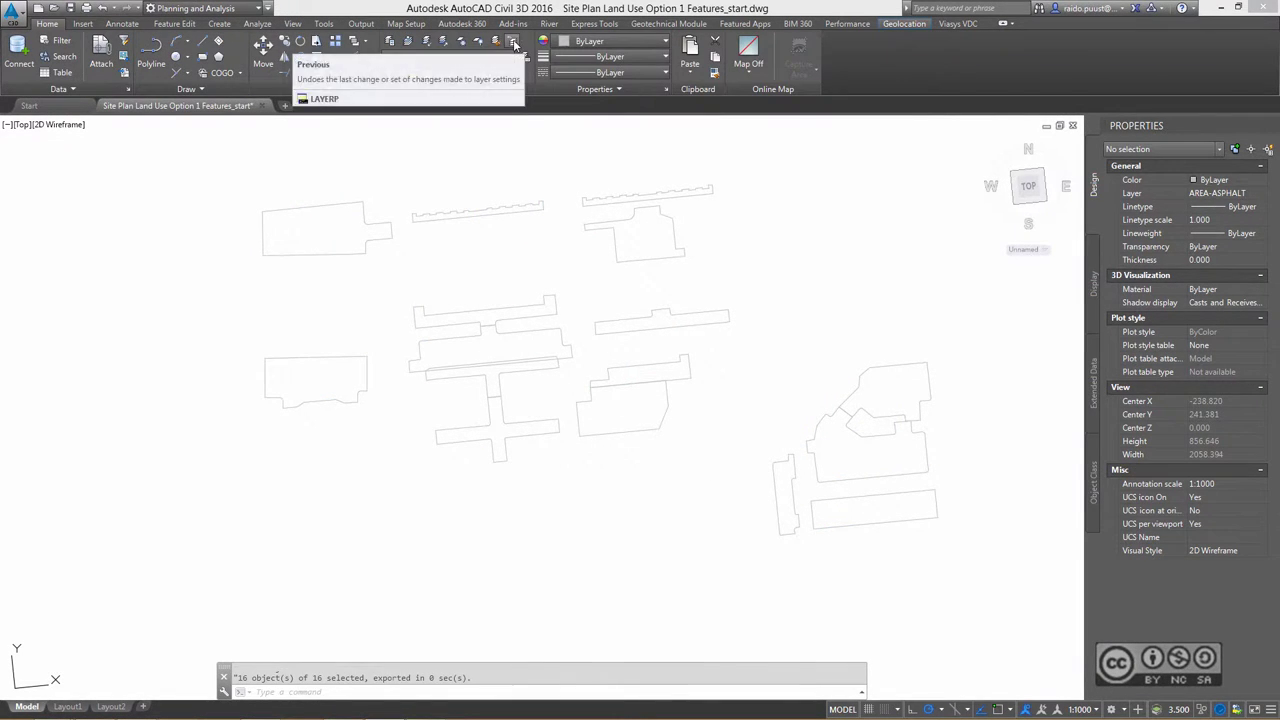
pyautogui.click(407, 40)
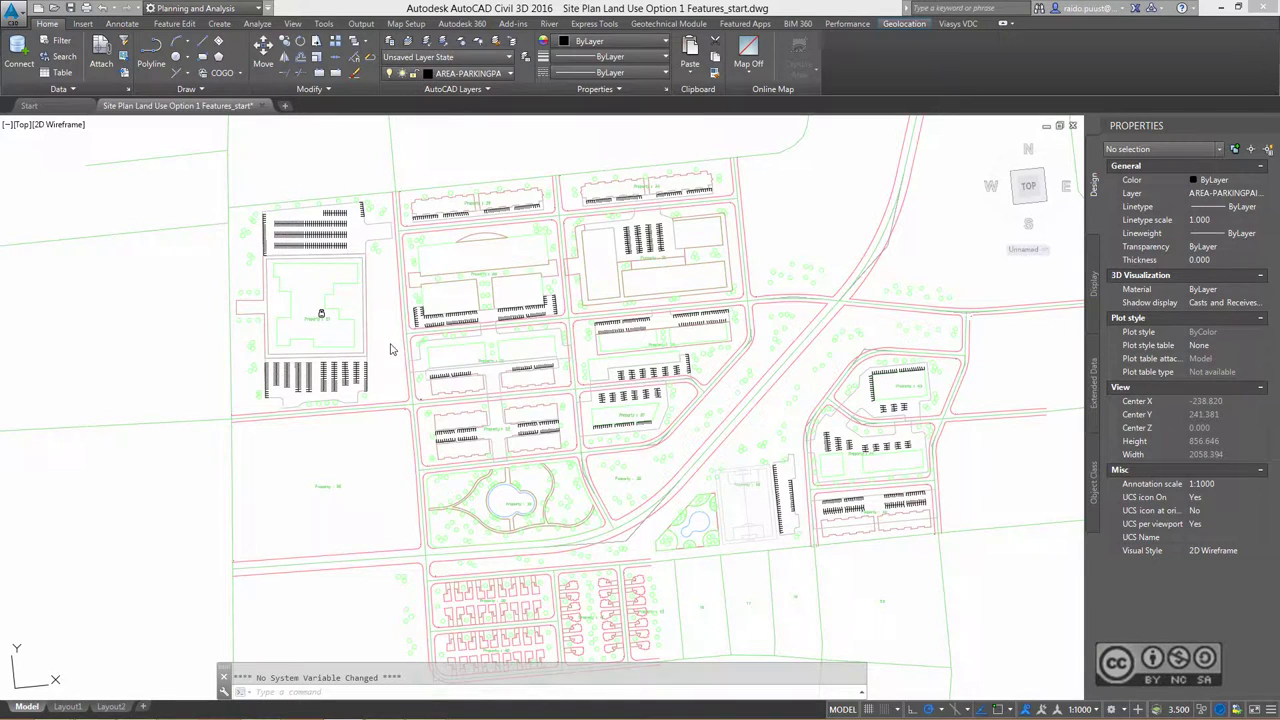
pyautogui.click(427, 41)
pyautogui.click(366, 305)
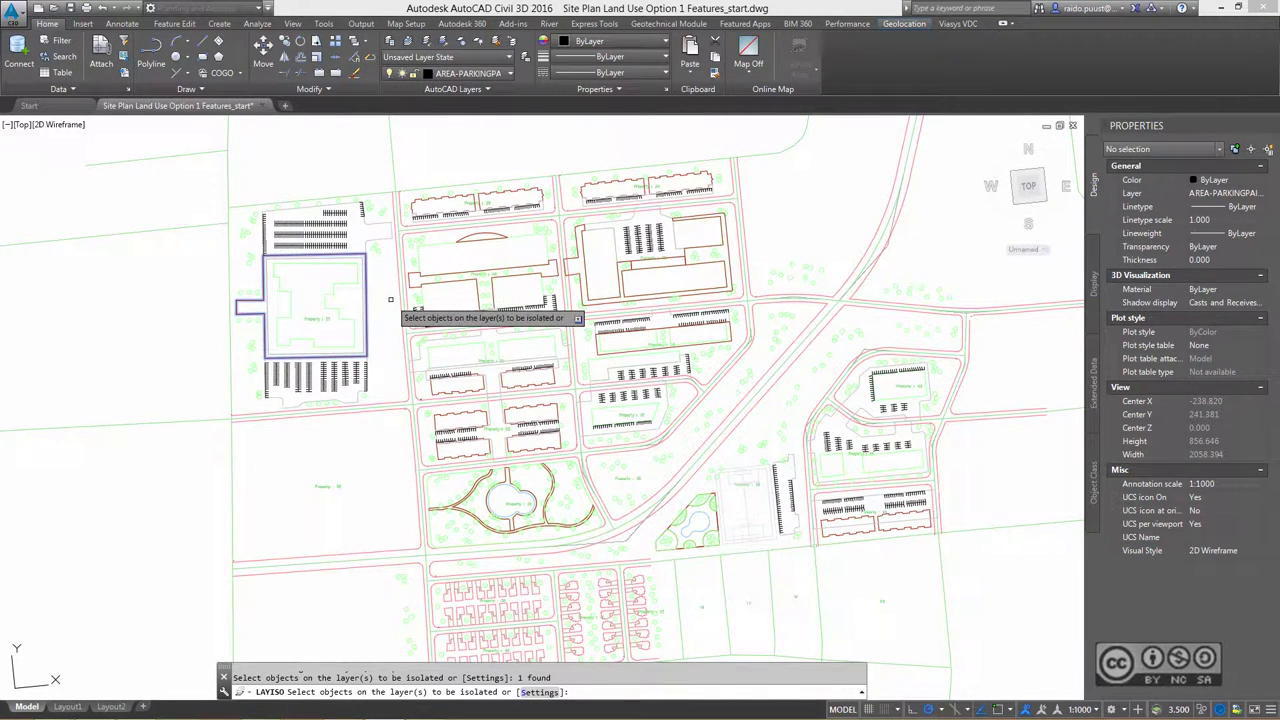
# - Isolate AREA-INTERLOCK and export its 22 outlines to Building_Surrounding.sdf as polygons
pyautogui.press('Return')
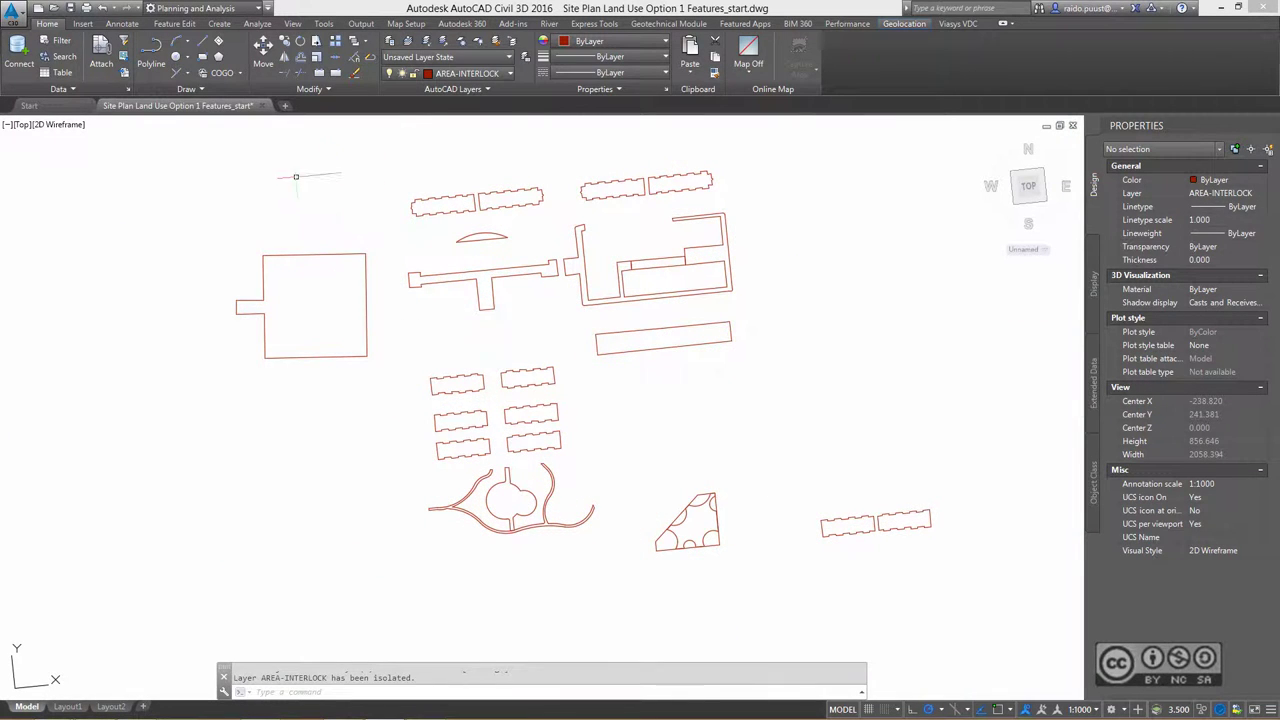
pyautogui.click(361, 23)
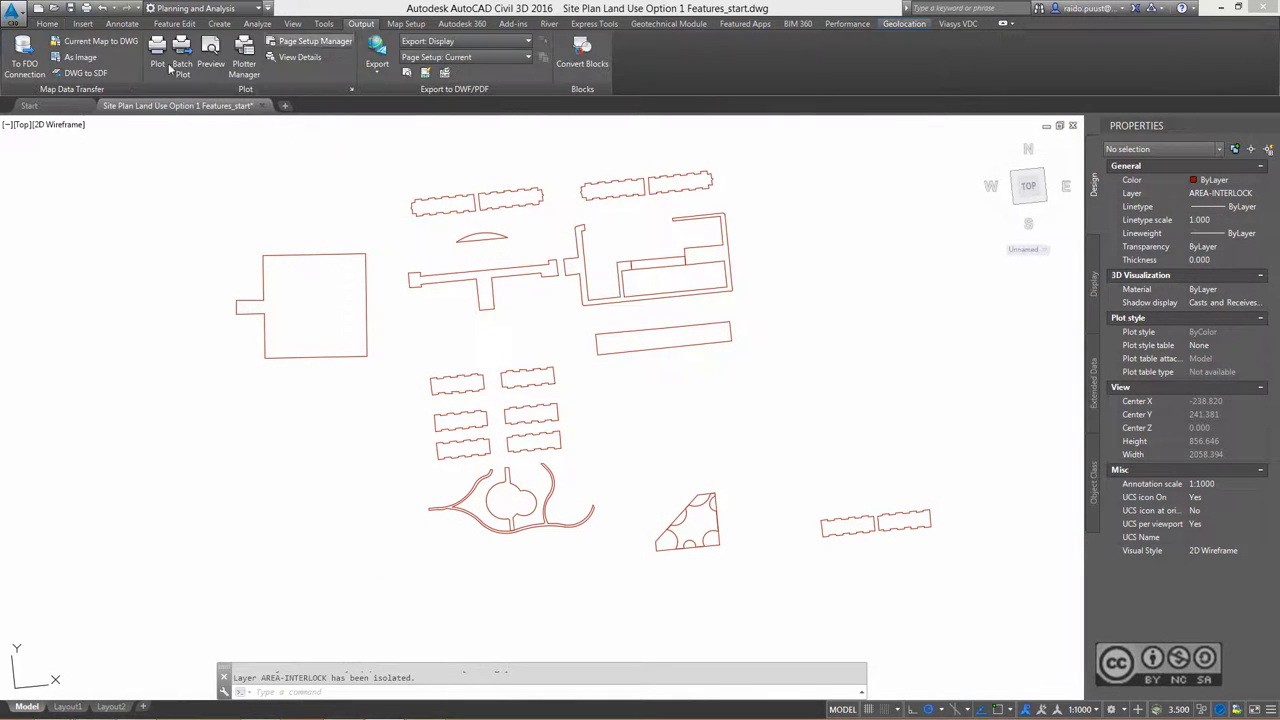
pyautogui.click(78, 73)
pyautogui.write('Building_Surrounding')
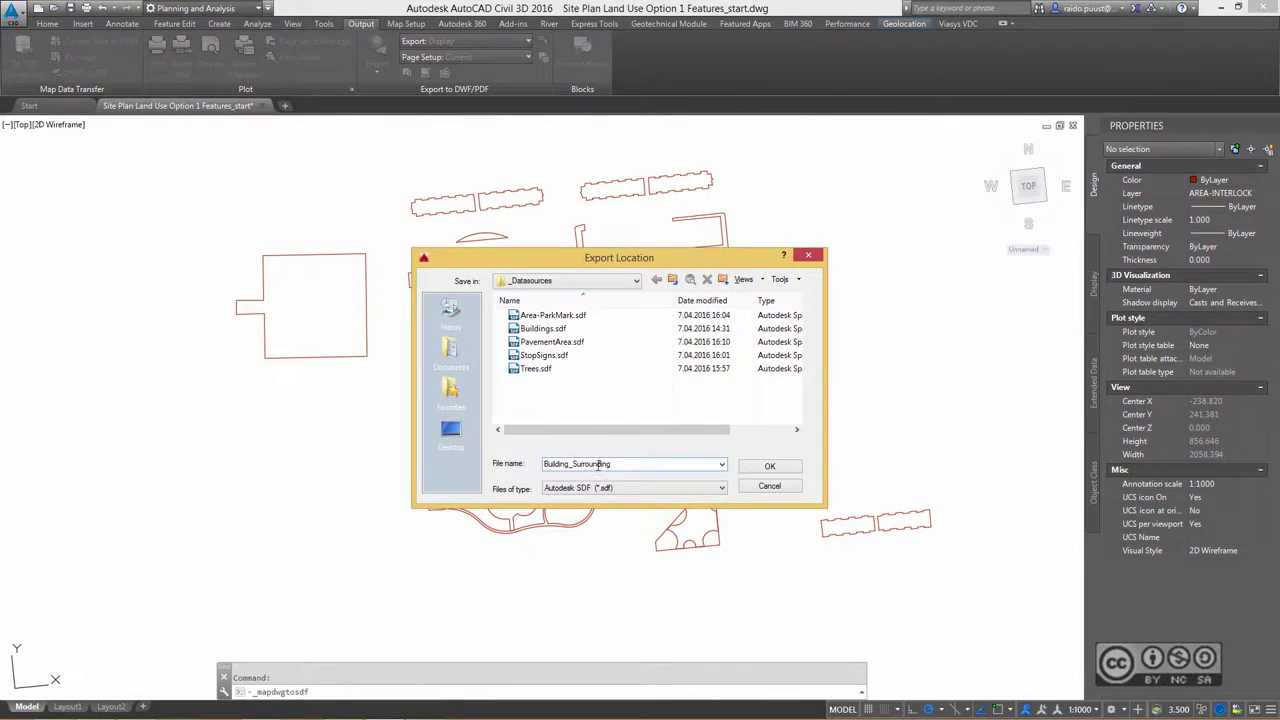
pyautogui.click(766, 467)
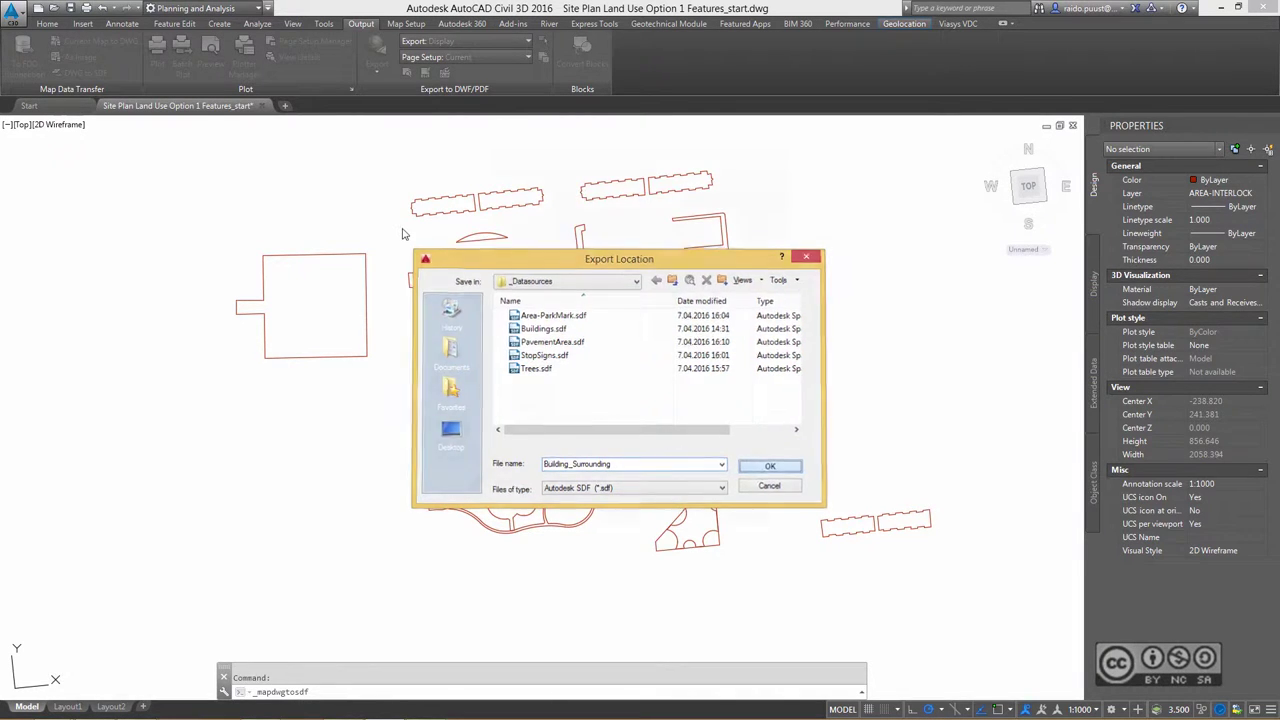
pyautogui.click(731, 223)
pyautogui.moveTo(178, 156); pyautogui.dragTo(959, 613)
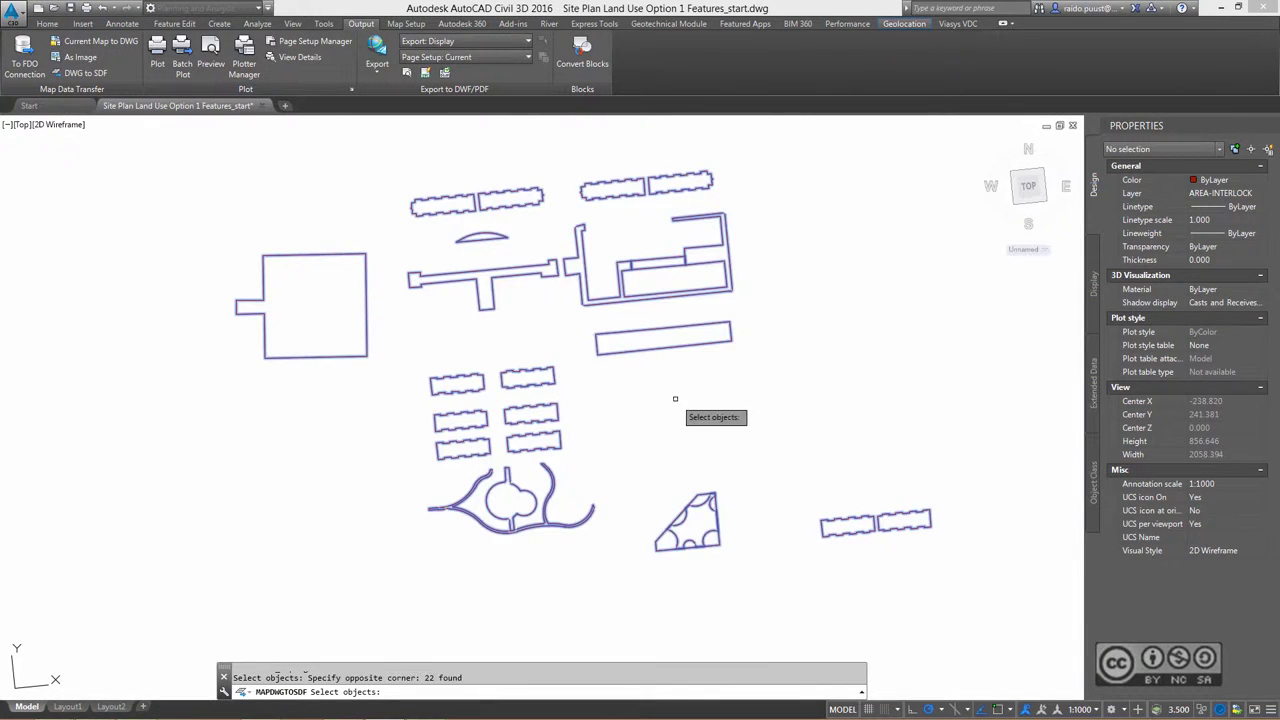
pyautogui.press('Return')
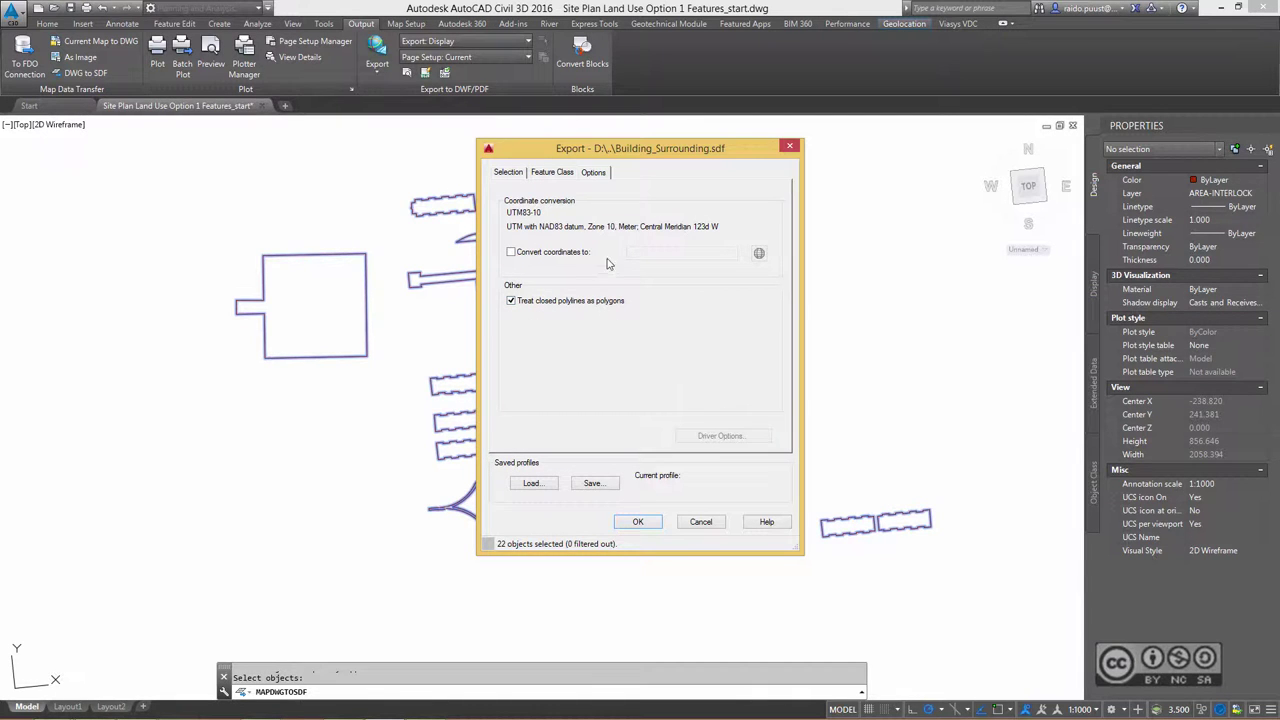
pyautogui.click(642, 523)
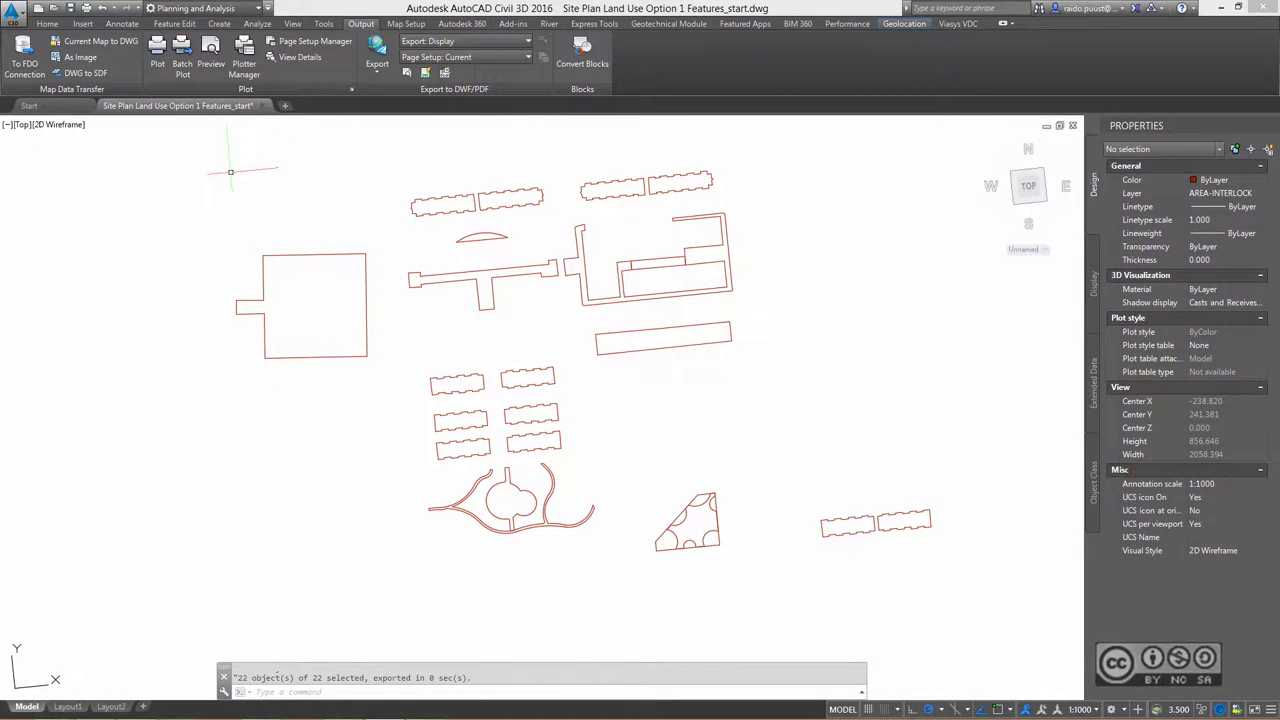
# - Restore all layers, zoom to the park pond, and isolate the AREA-WATER layer
pyautogui.click(47, 23)
pyautogui.click(507, 41)
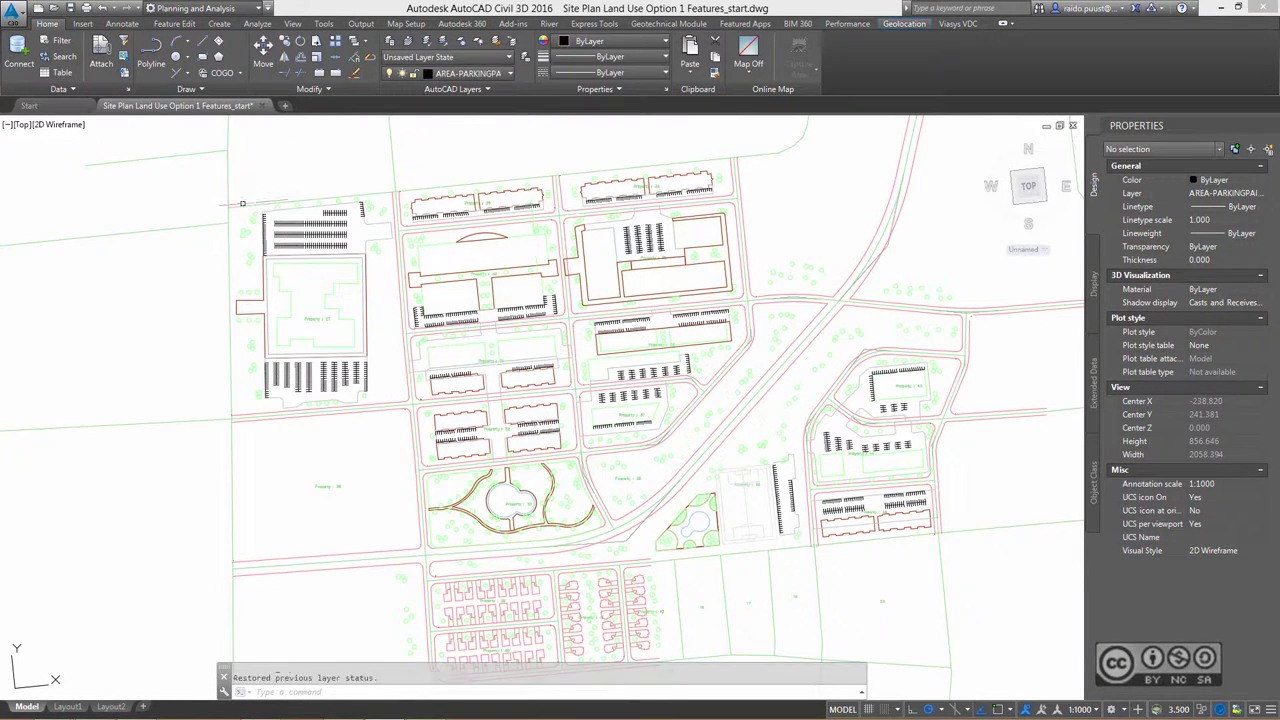
pyautogui.moveTo(242, 203); pyautogui.dragTo(184, 171, button='middle')
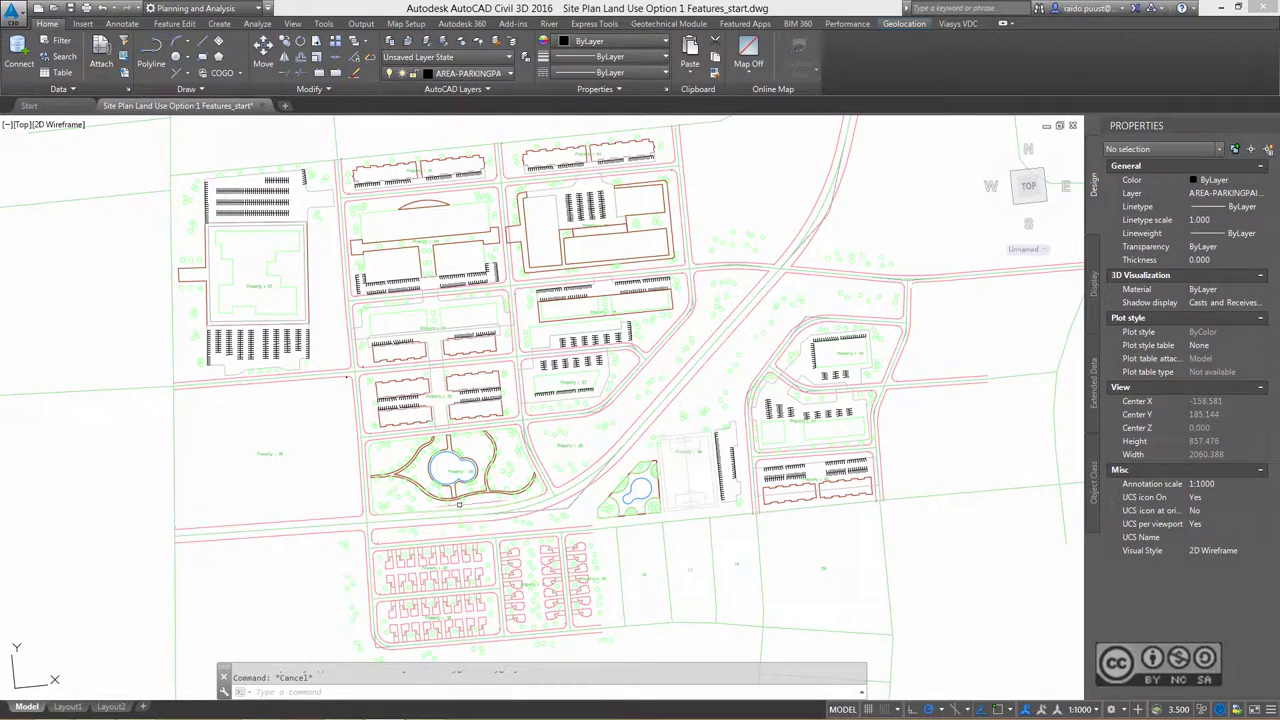
pyautogui.scroll(2, 455, 495)
pyautogui.scroll(2, 449, 430)
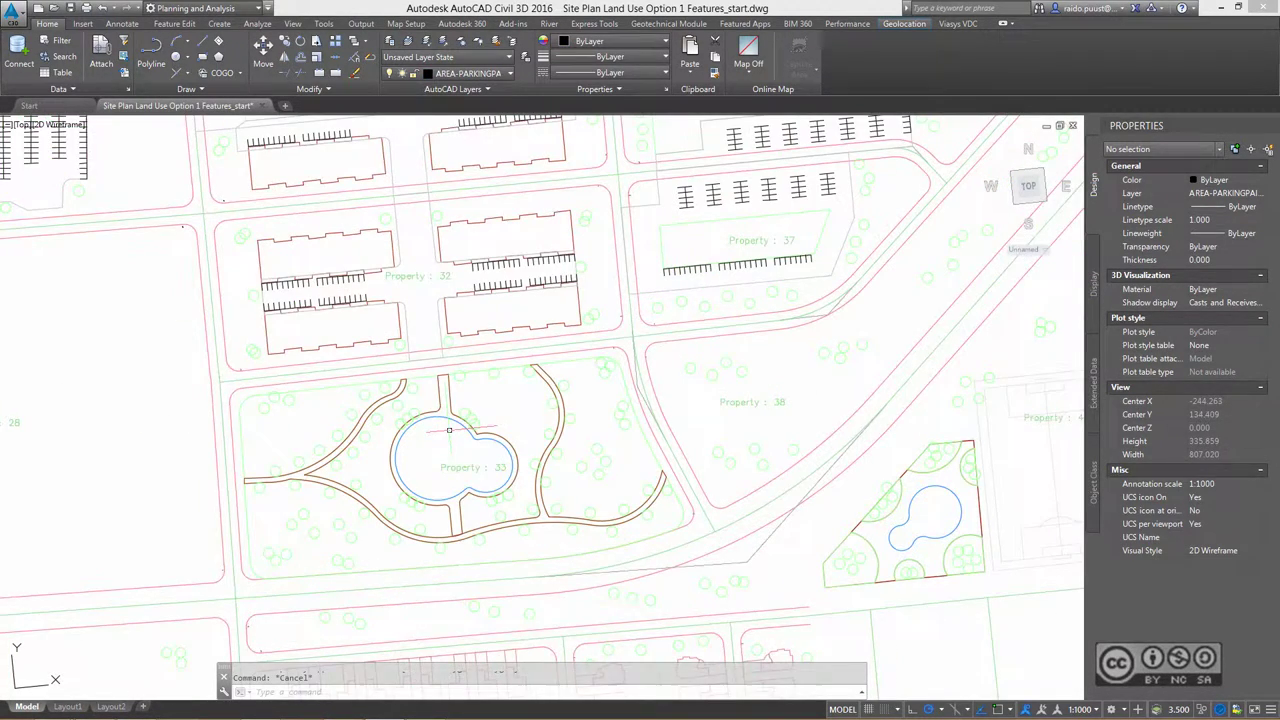
pyautogui.click(449, 425)
pyautogui.click(428, 40)
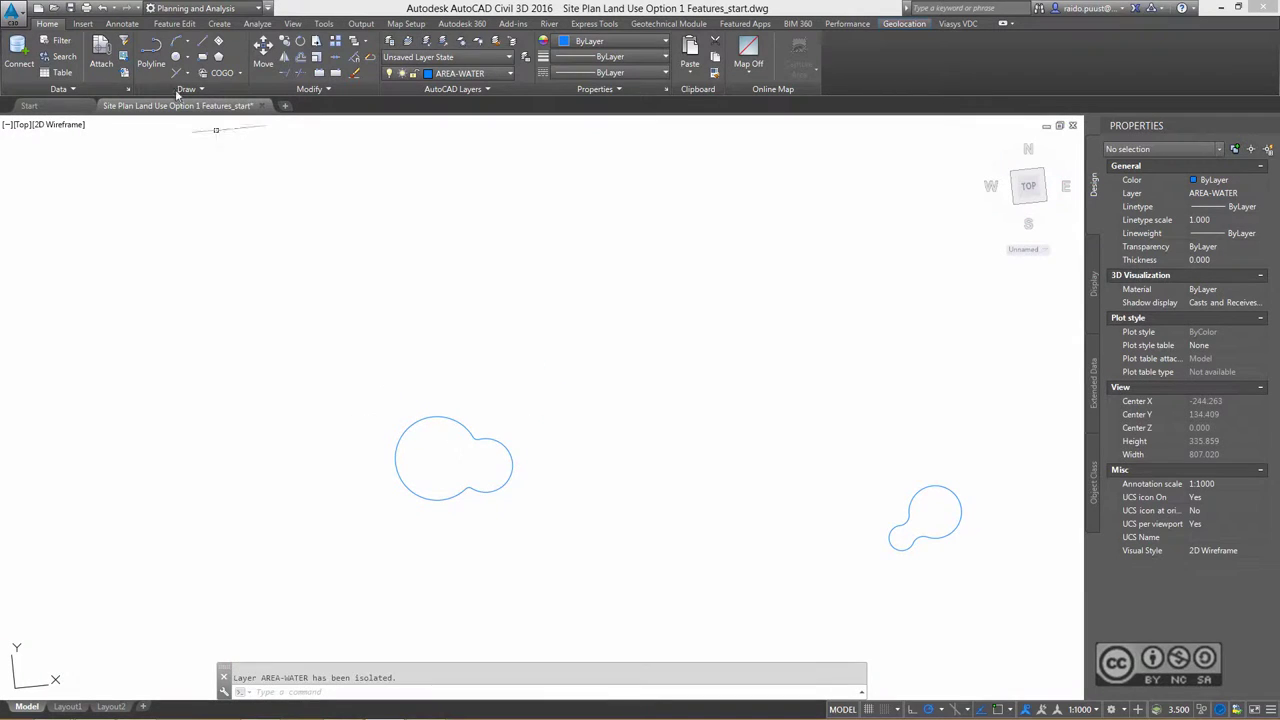
# - Export the two pond outlines to WaterAreas.sdf, then unisolate all layers
pyautogui.click(361, 23)
pyautogui.write('WaterArea')
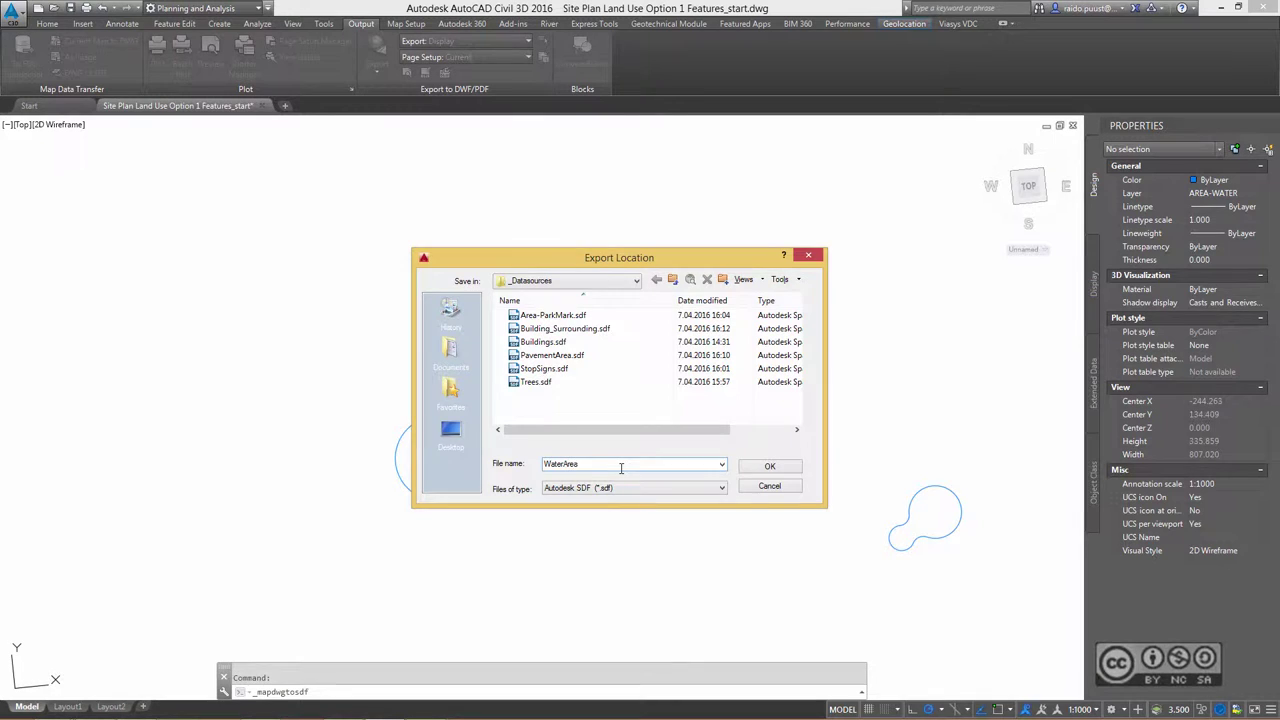
pyautogui.press('Return')
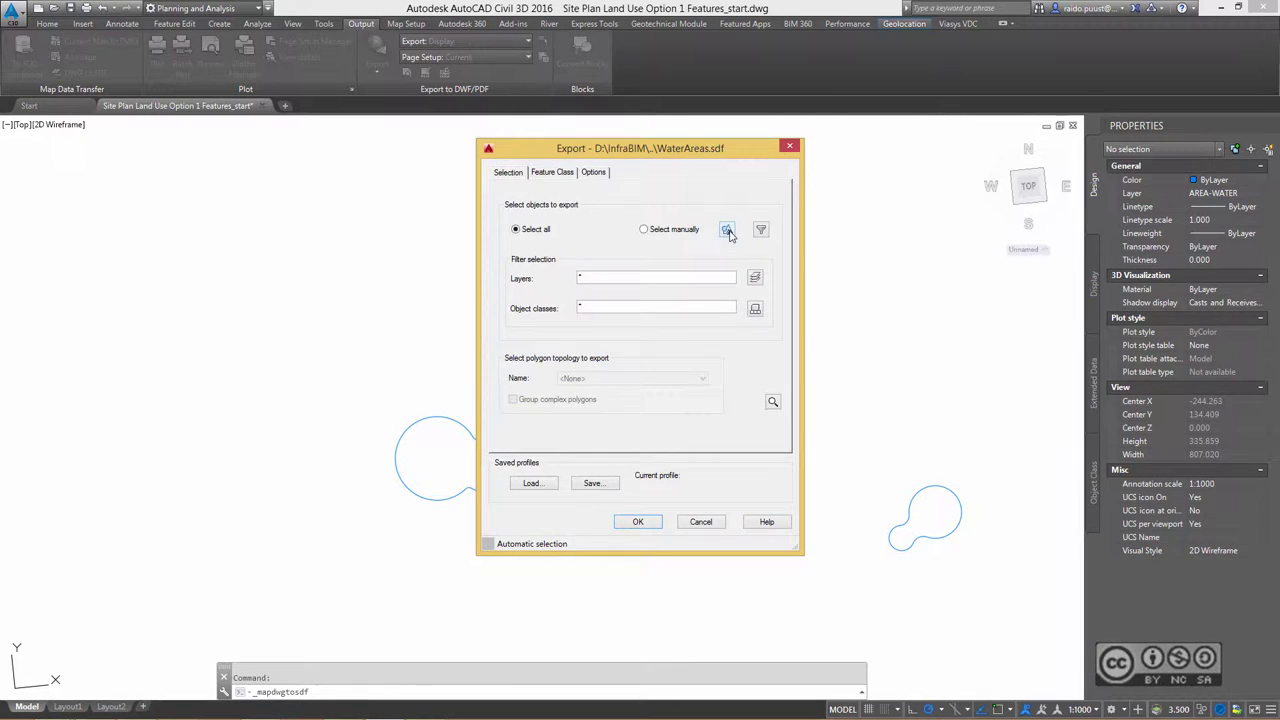
pyautogui.click(729, 221)
pyautogui.press('Return')
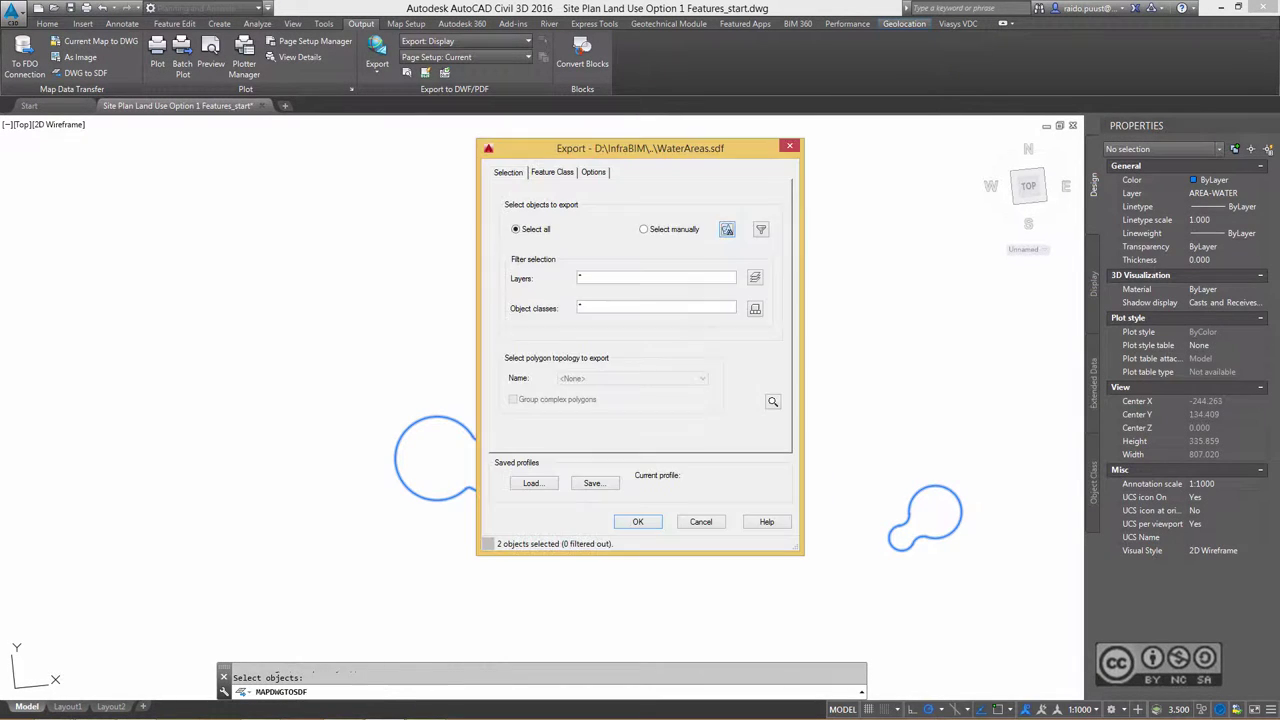
pyautogui.click(595, 173)
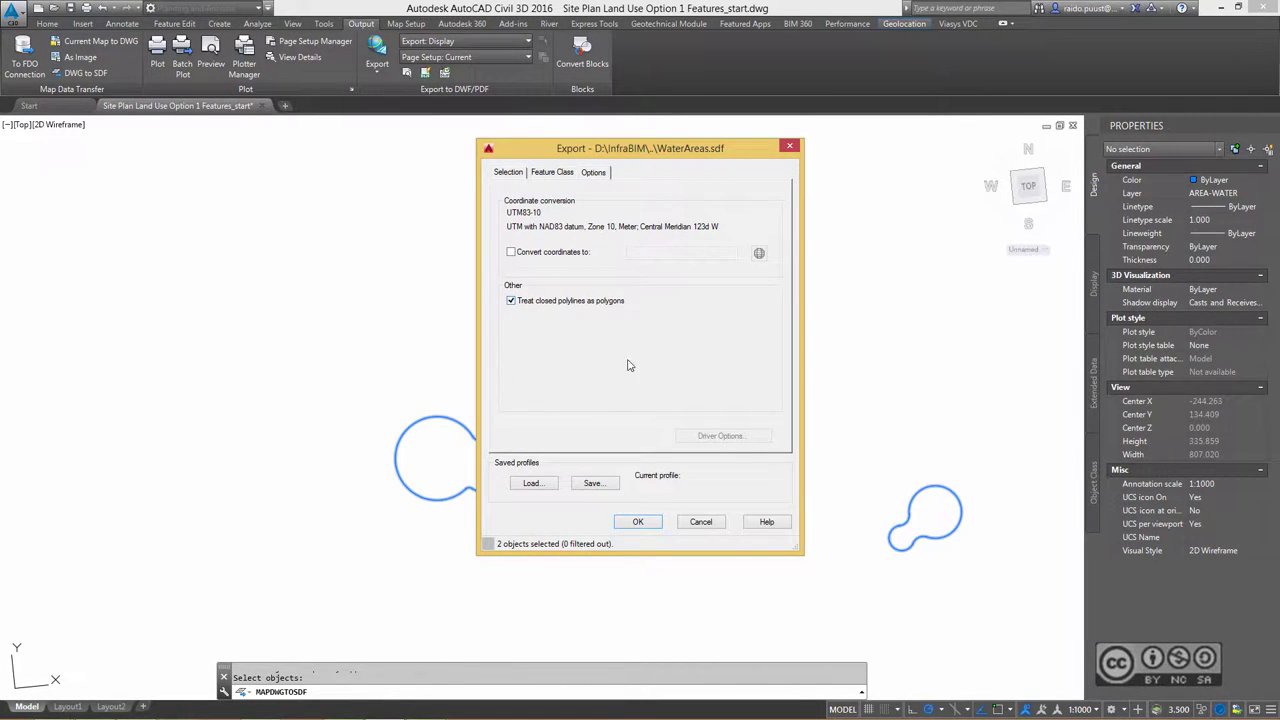
pyautogui.click(637, 521)
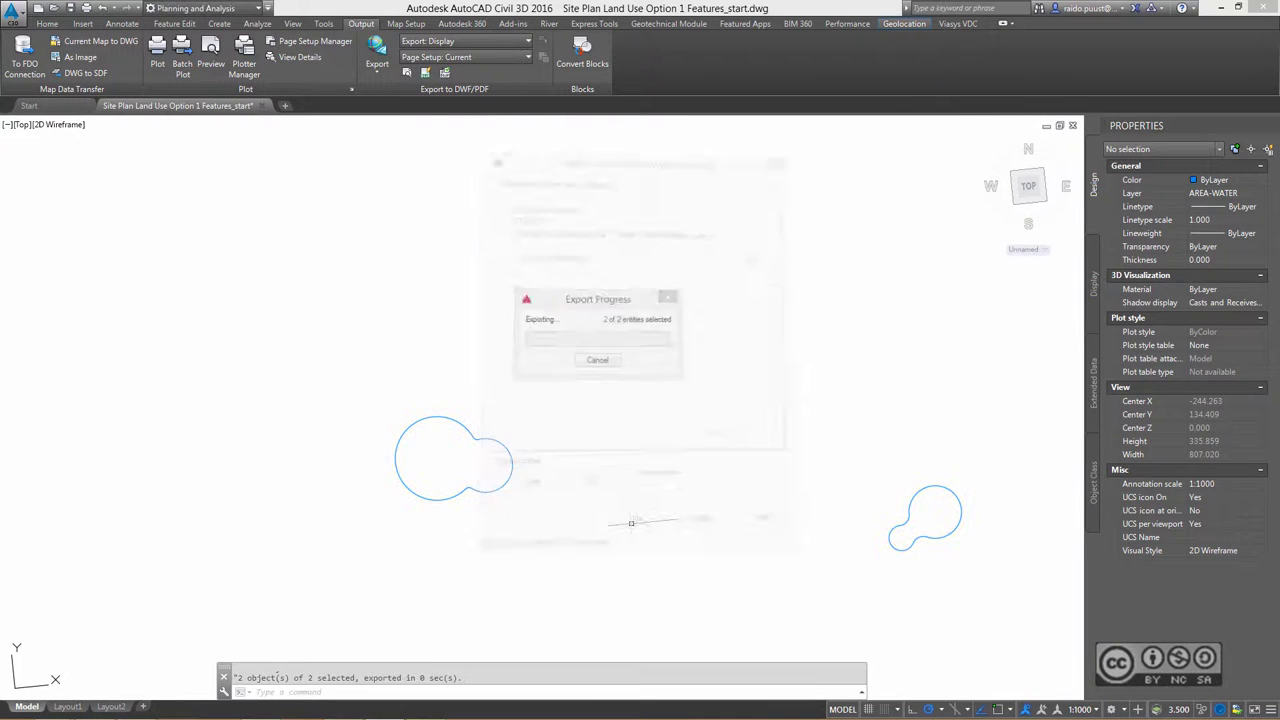
pyautogui.click(184, 482)
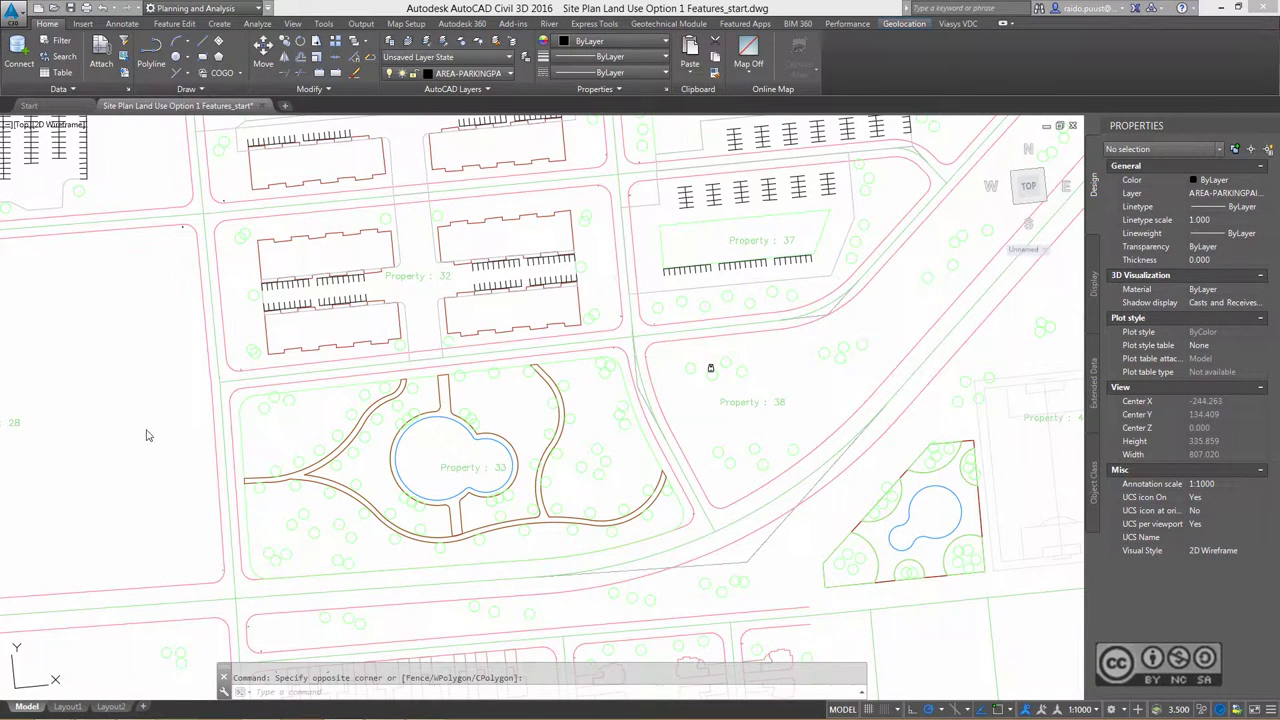
# - Zoom to the housing blocks and isolate the AREA-DWAY layer from a Property 39 driveway
pyautogui.moveTo(150, 470); pyautogui.dragTo(177, 434, button='middle')
pyautogui.moveTo(170, 540); pyautogui.dragTo(190, 420, button='middle')
pyautogui.moveTo(190, 490); pyautogui.dragTo(200, 400, button='middle')
pyautogui.moveTo(230, 500); pyautogui.dragTo(249, 428, button='middle')
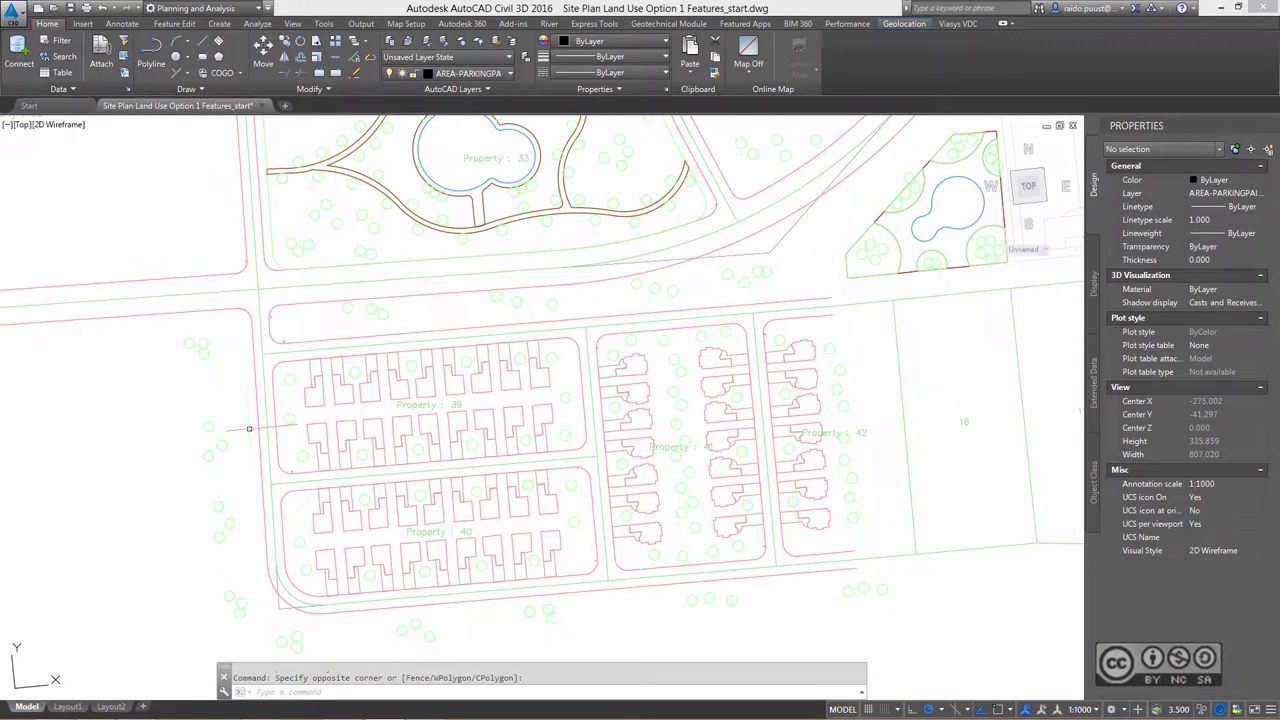
pyautogui.scroll(2, 205, 412)
pyautogui.scroll(2, 200, 408)
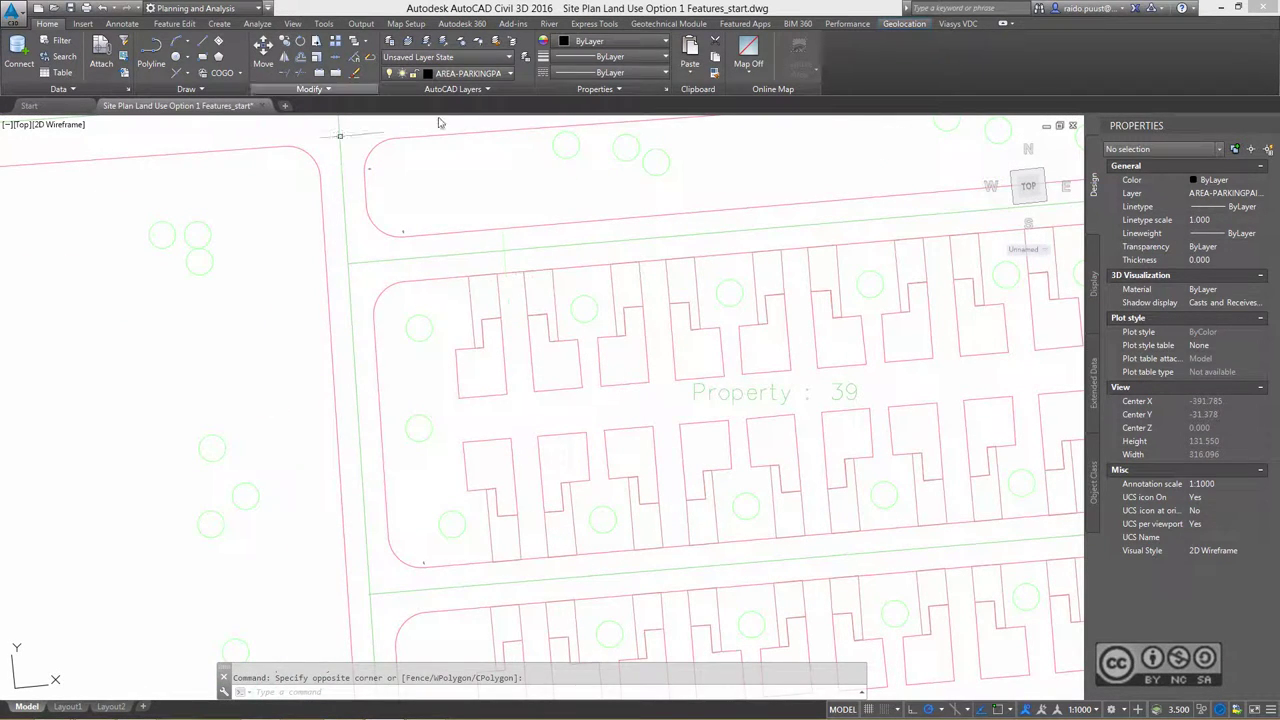
pyautogui.click(470, 360)
pyautogui.click(450, 73)
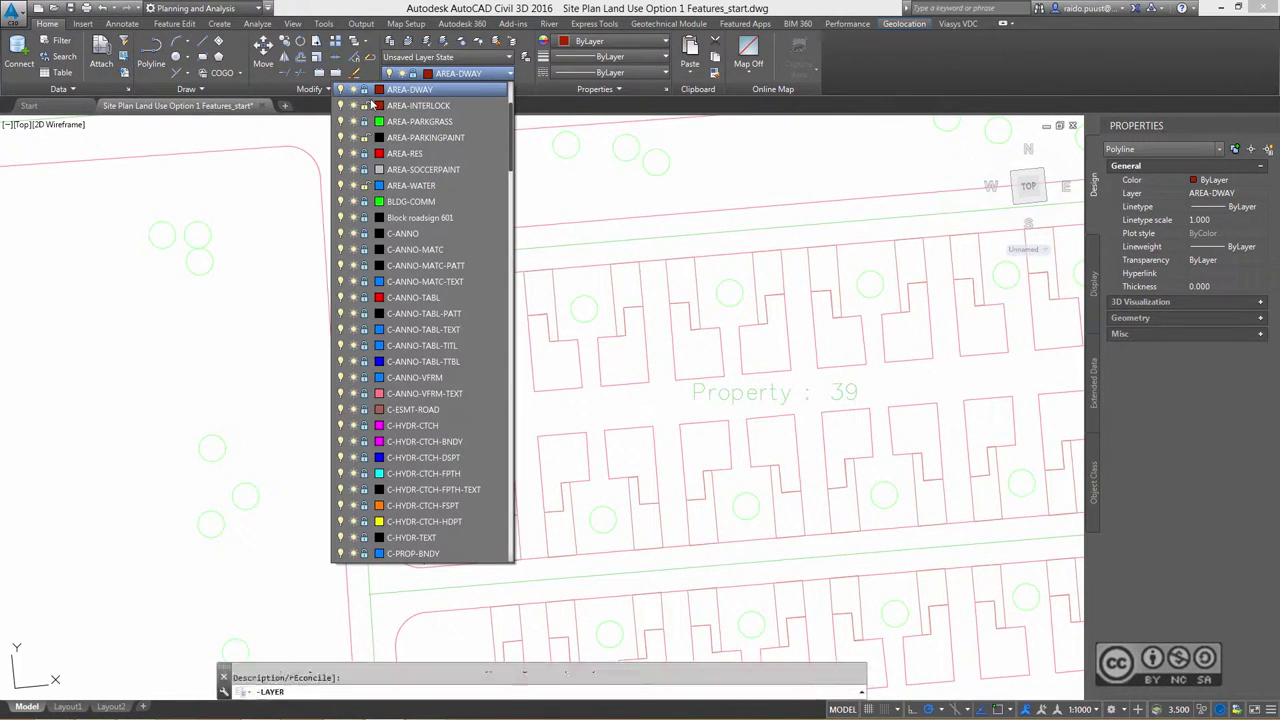
pyautogui.click(225, 234)
pyautogui.click(427, 42)
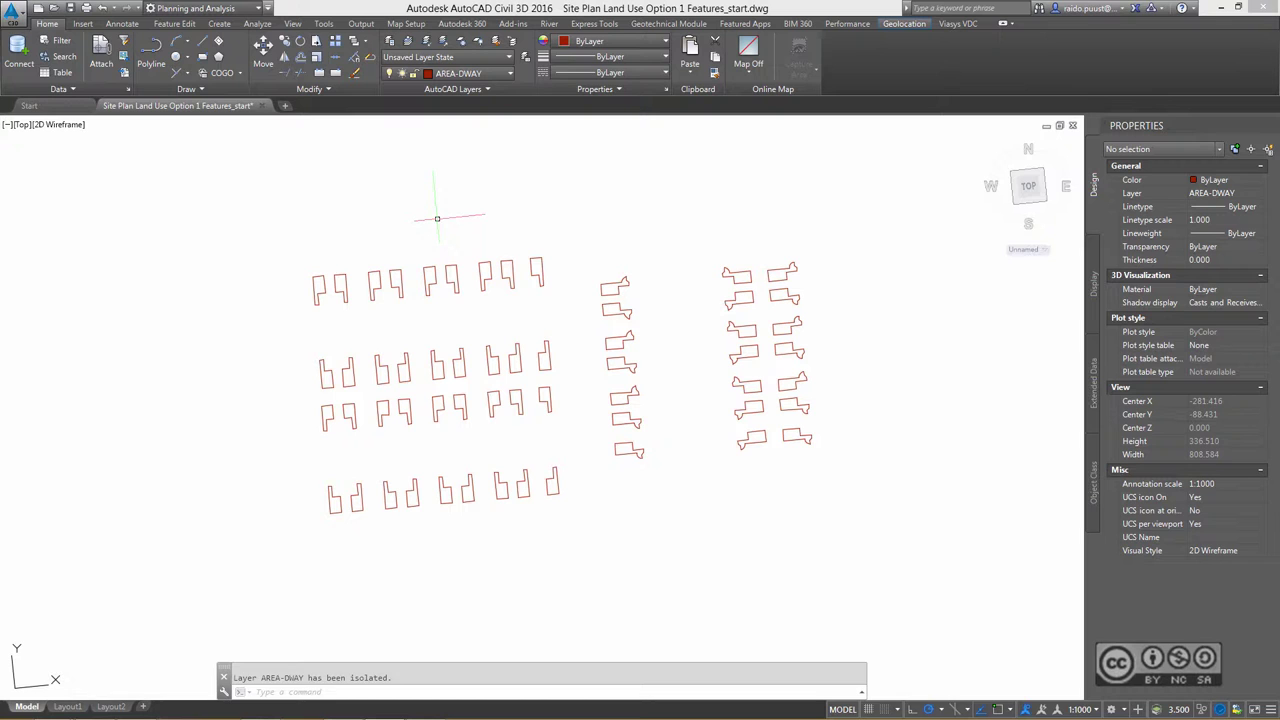
# - Export all 57 window-selected driveway outlines to DrivewayArea.sdf in Datasources
pyautogui.click(361, 23)
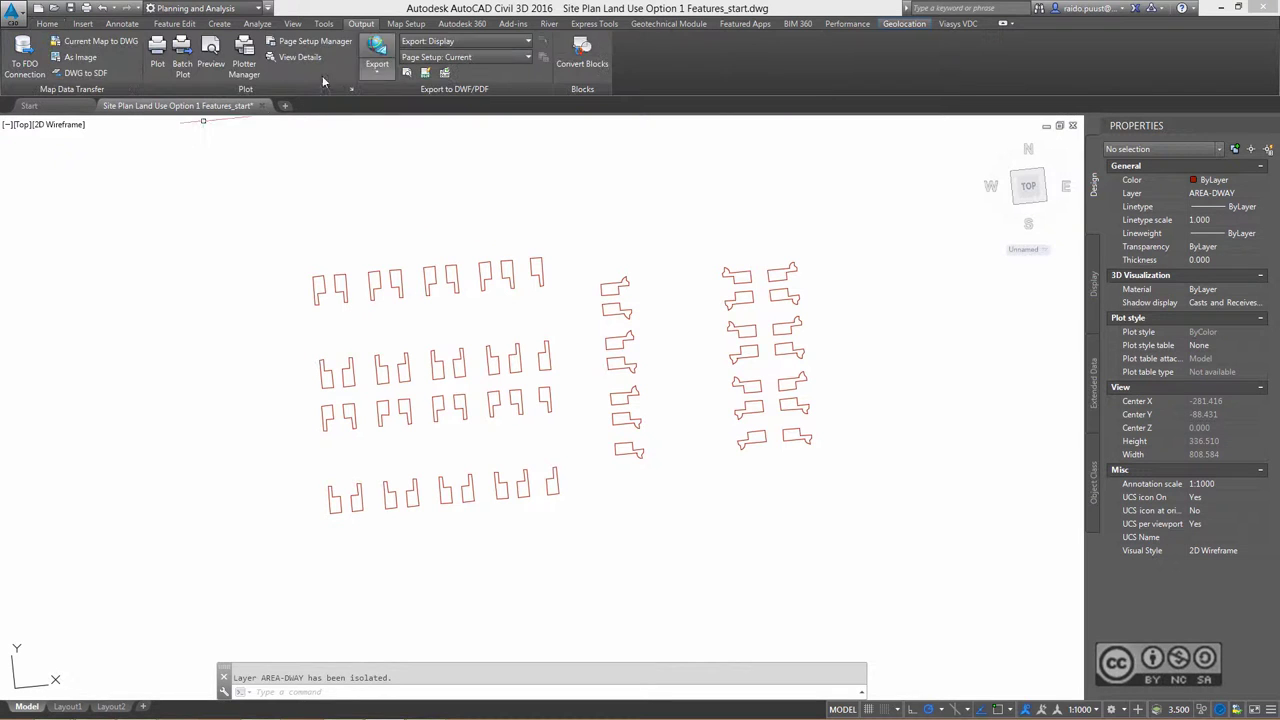
pyautogui.click(70, 74)
pyautogui.write('DrivewayArea')
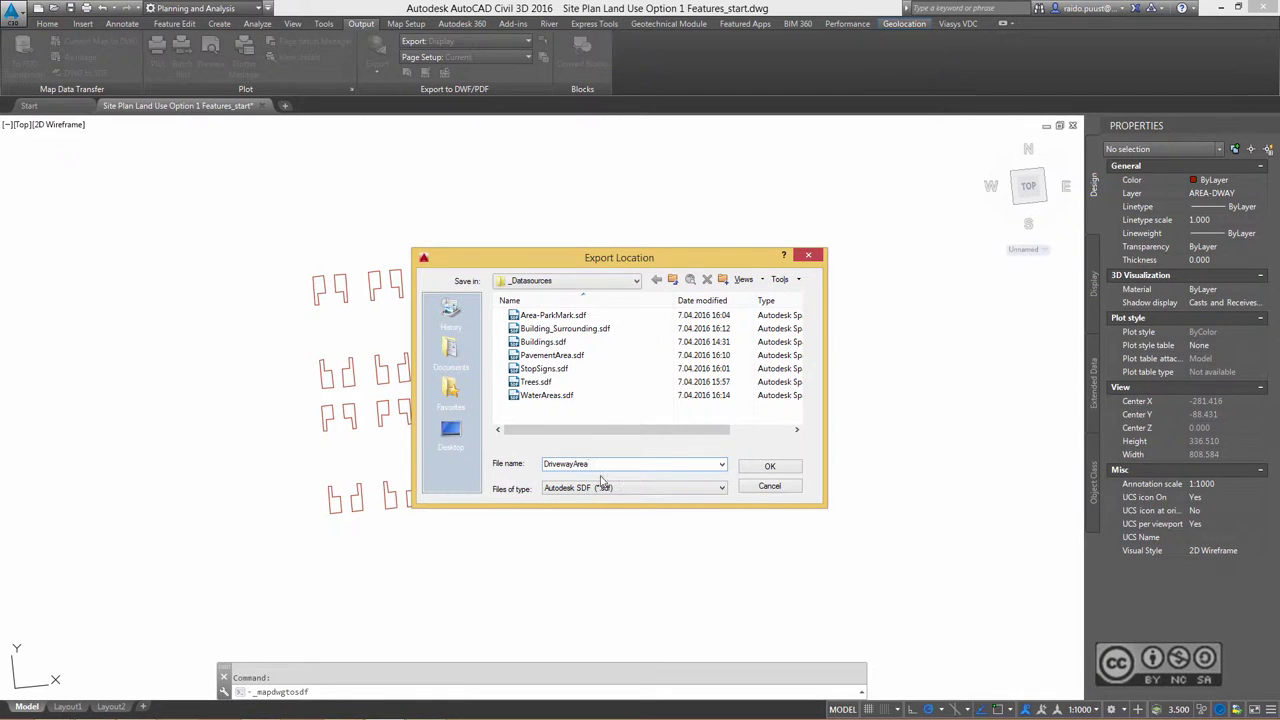
pyautogui.click(770, 466)
pyautogui.click(727, 229)
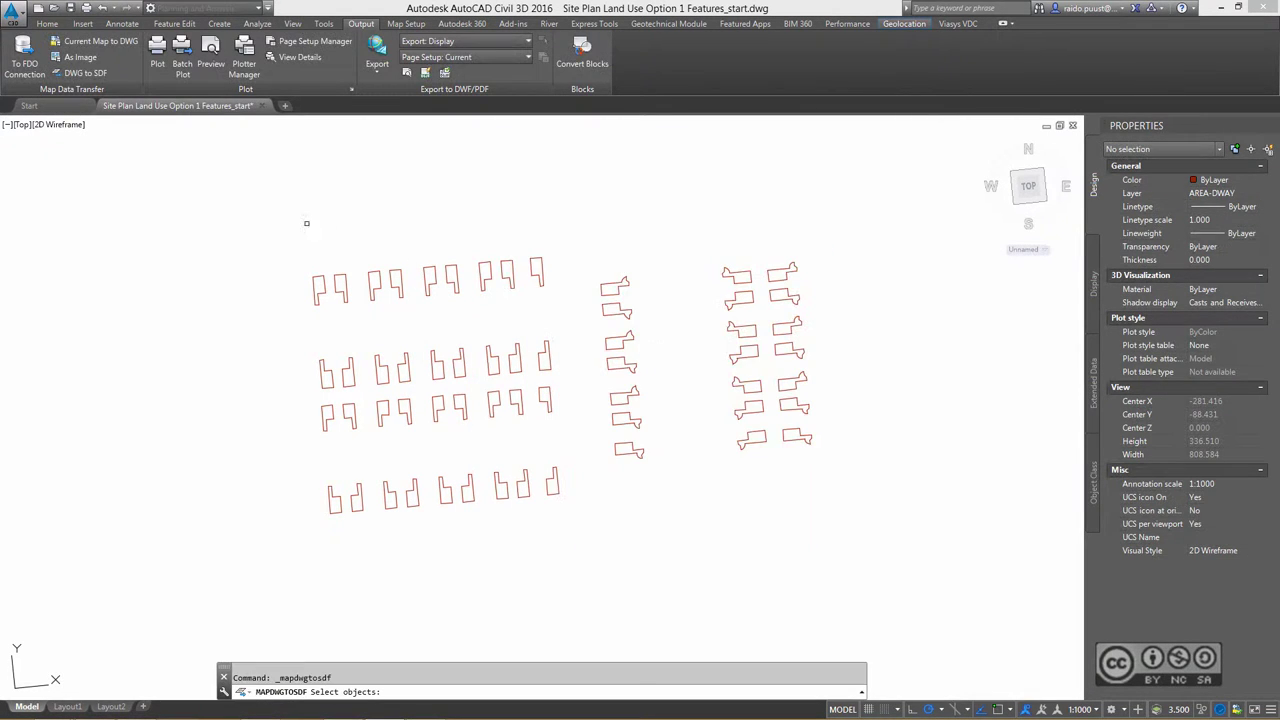
pyautogui.click(305, 217)
pyautogui.click(884, 548)
pyautogui.press('Return')
pyautogui.click(593, 172)
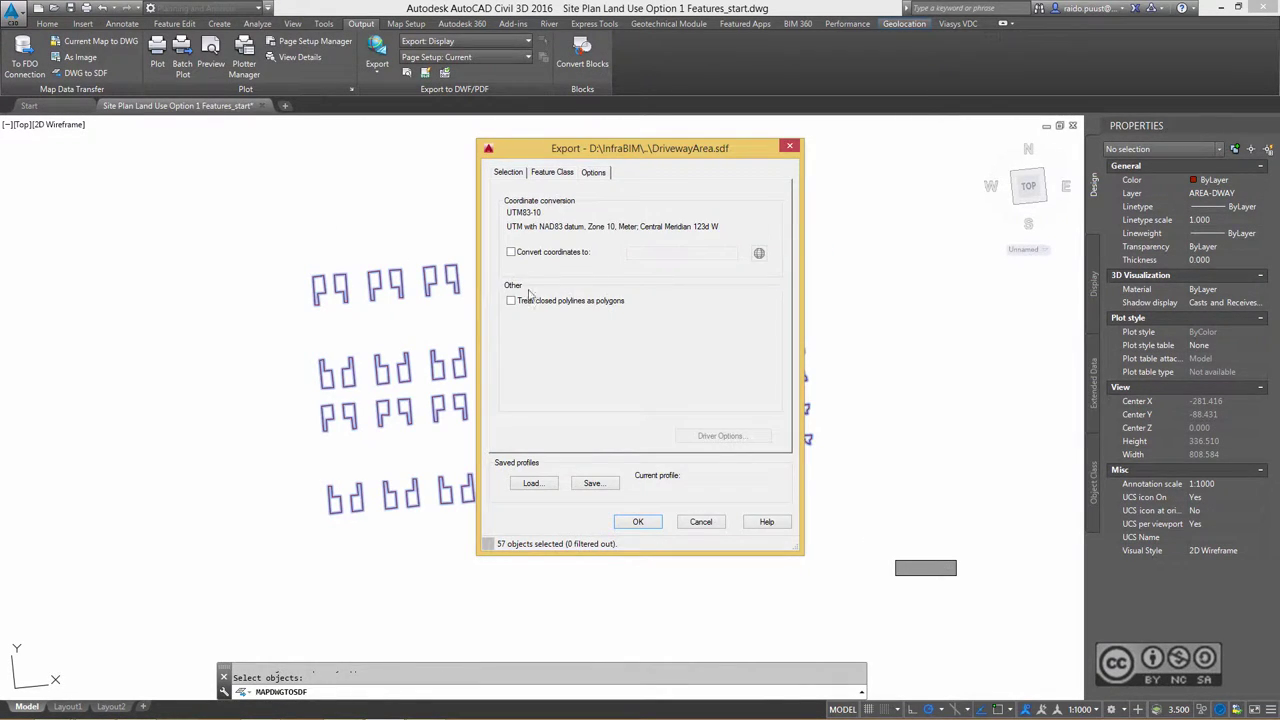
pyautogui.click(638, 521)
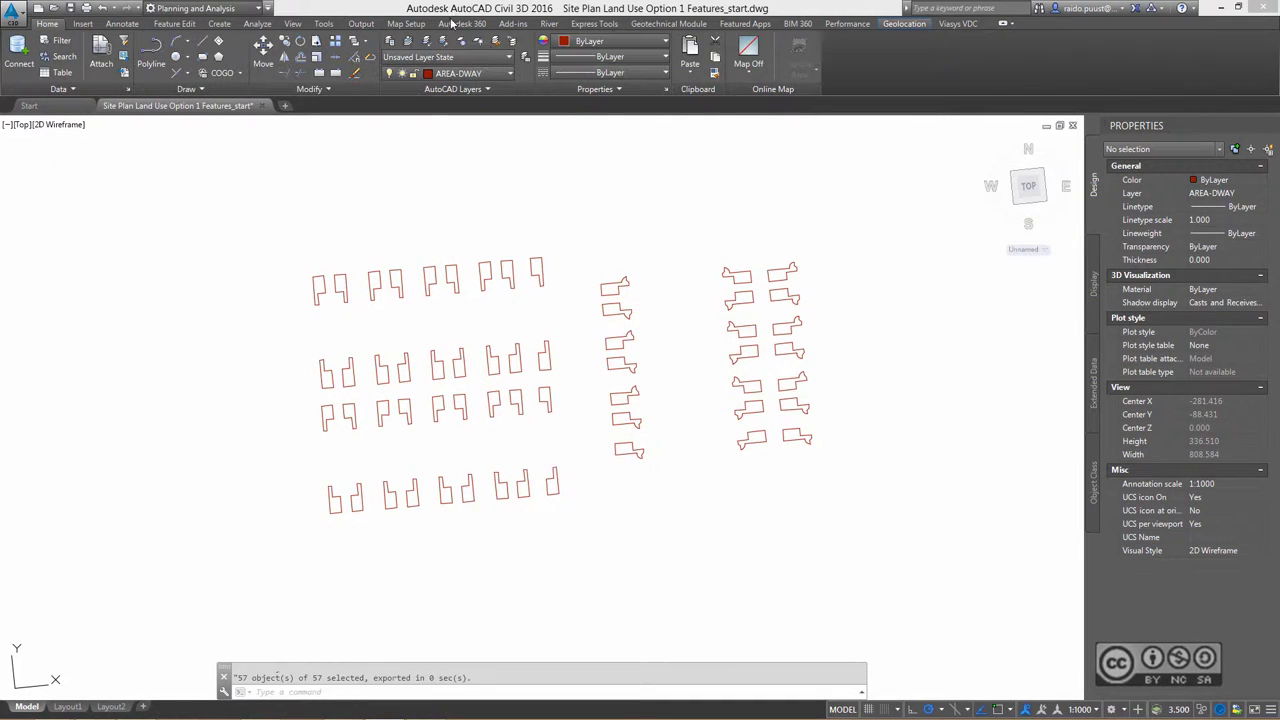
# - Restore all layers, zoom to the park, and isolate the AREA-PARKGRASS layer
pyautogui.click(466, 258)
pyautogui.moveTo(466, 258); pyautogui.dragTo(523, 380, button='middle')
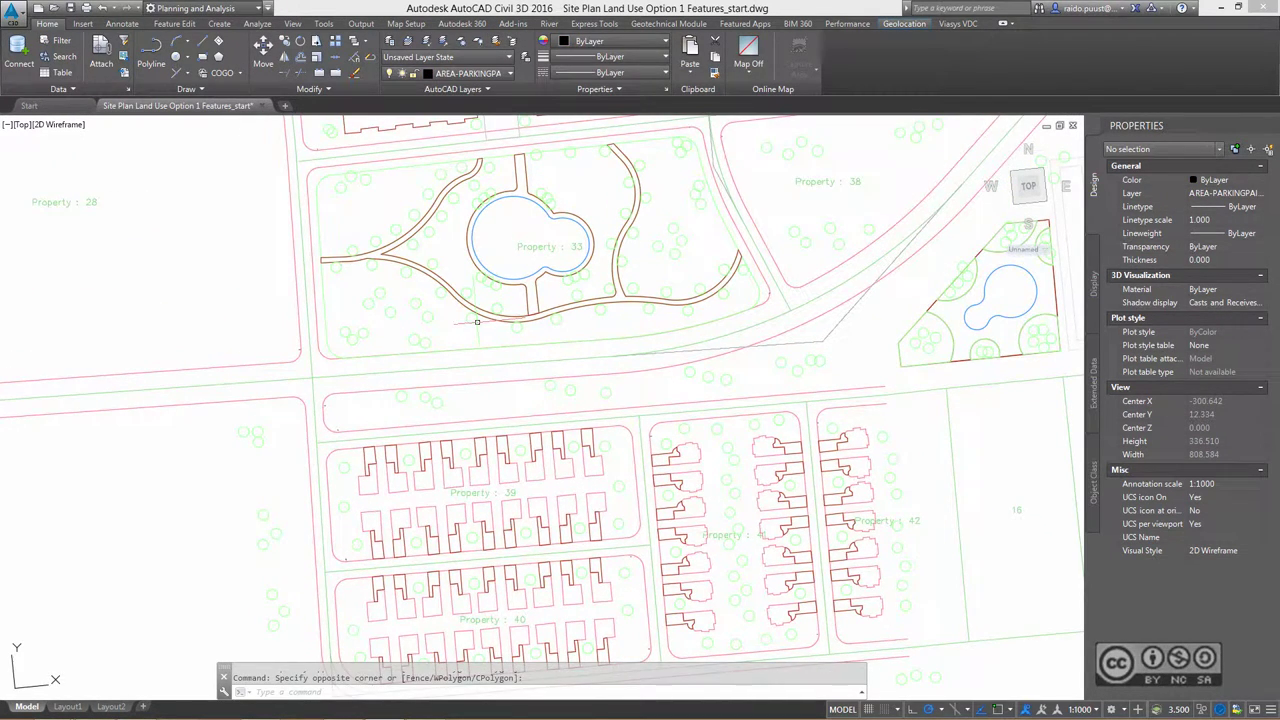
pyautogui.moveTo(392, 193); pyautogui.dragTo(459, 330, button='middle')
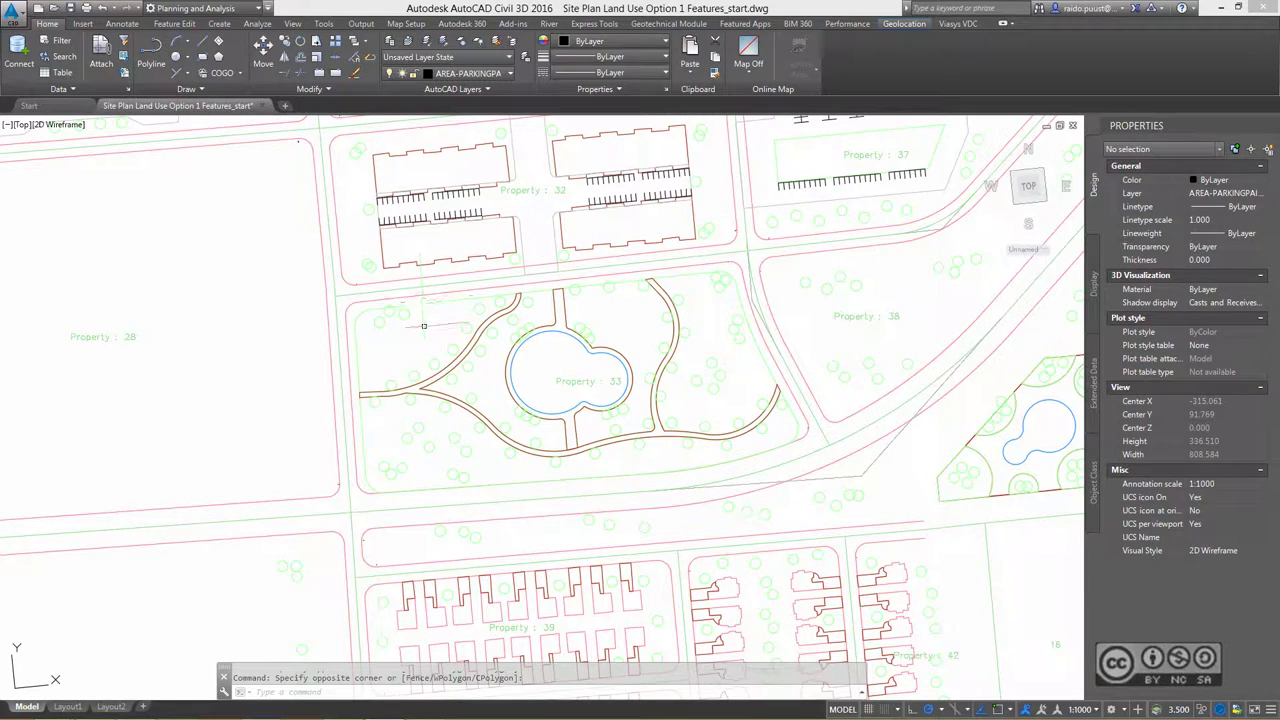
pyautogui.click(414, 327)
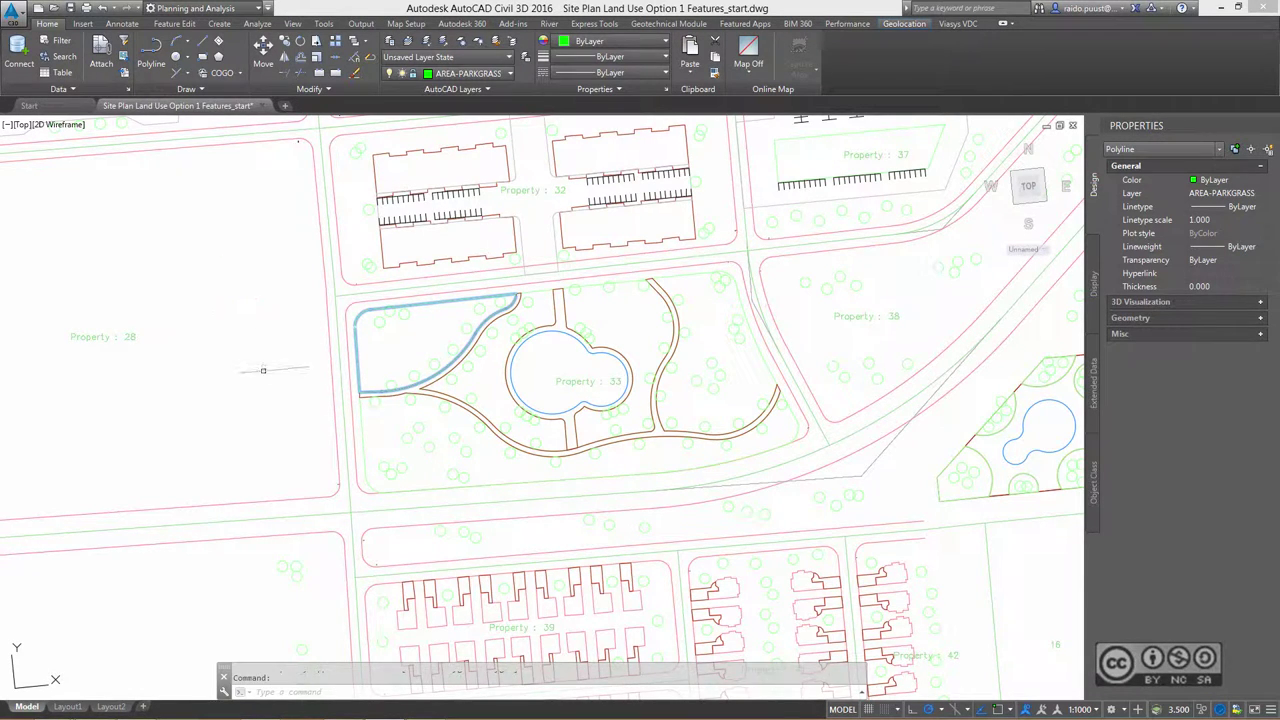
pyautogui.moveTo(161, 284); pyautogui.dragTo(241, 295, button='middle')
pyautogui.scroll(1, 306, 371)
pyautogui.scroll(1, 303, 374)
pyautogui.scroll(1, 303, 374)
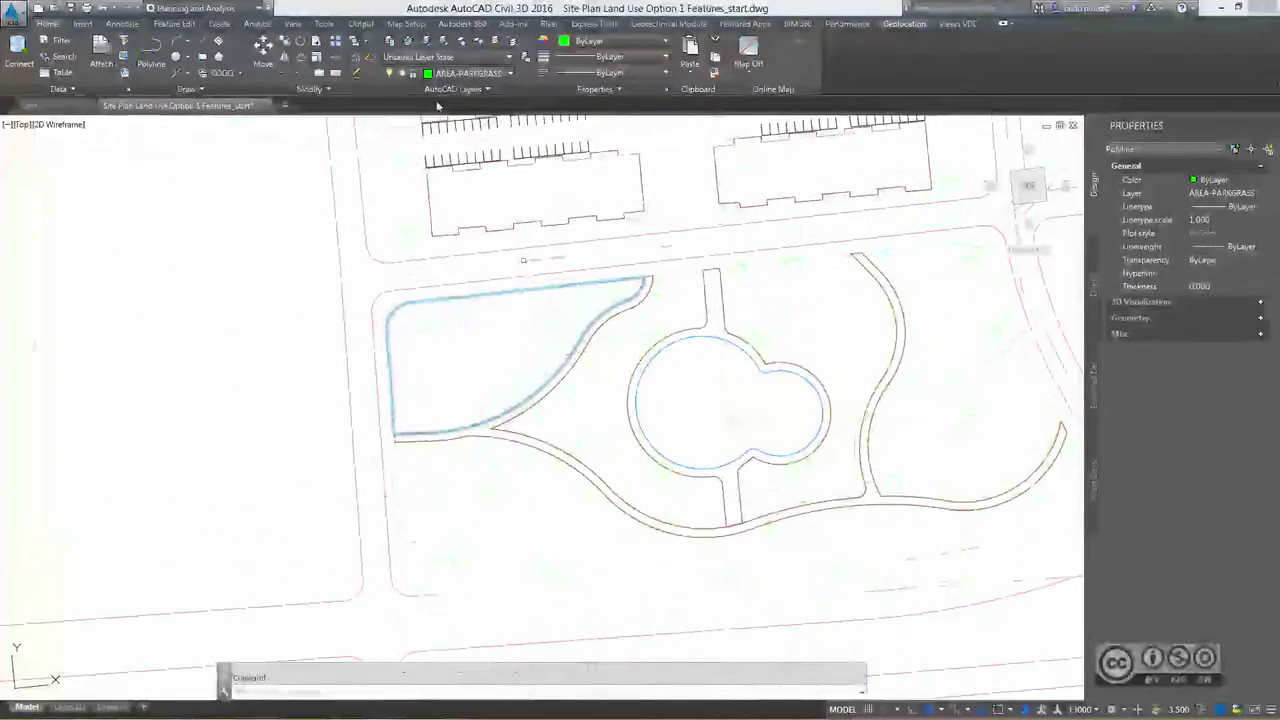
pyautogui.click(511, 75)
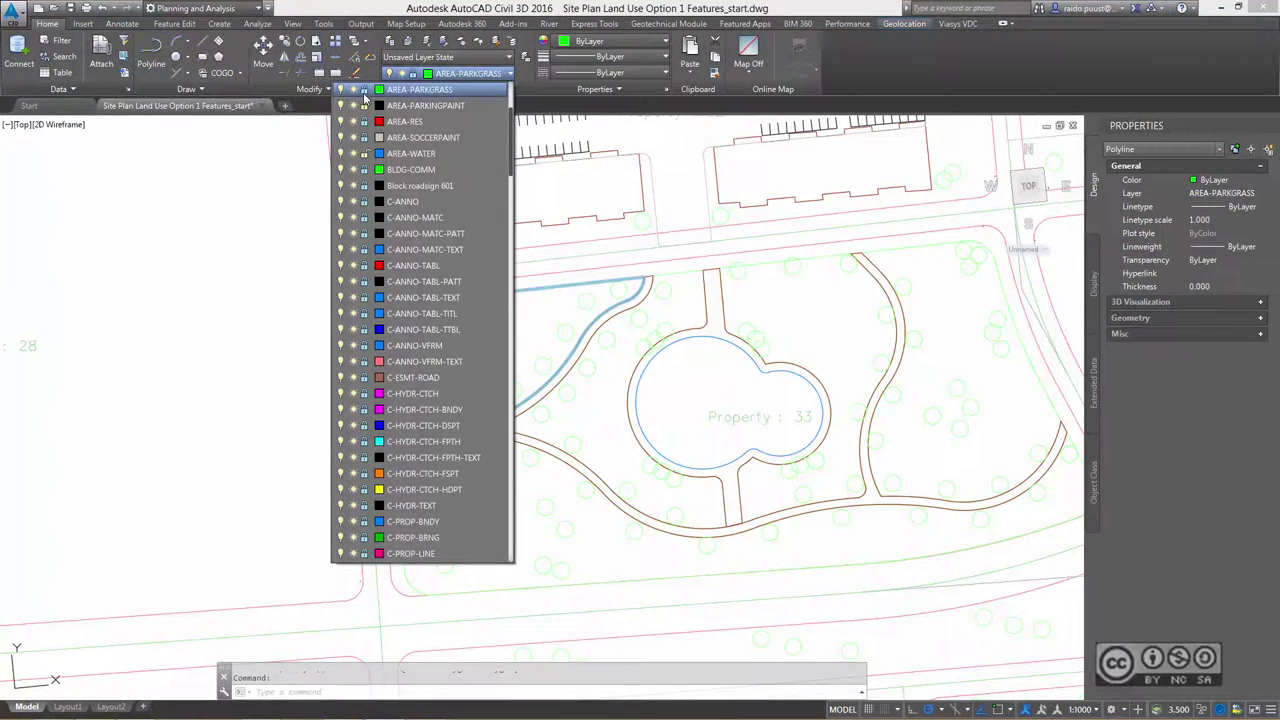
pyautogui.click(427, 41)
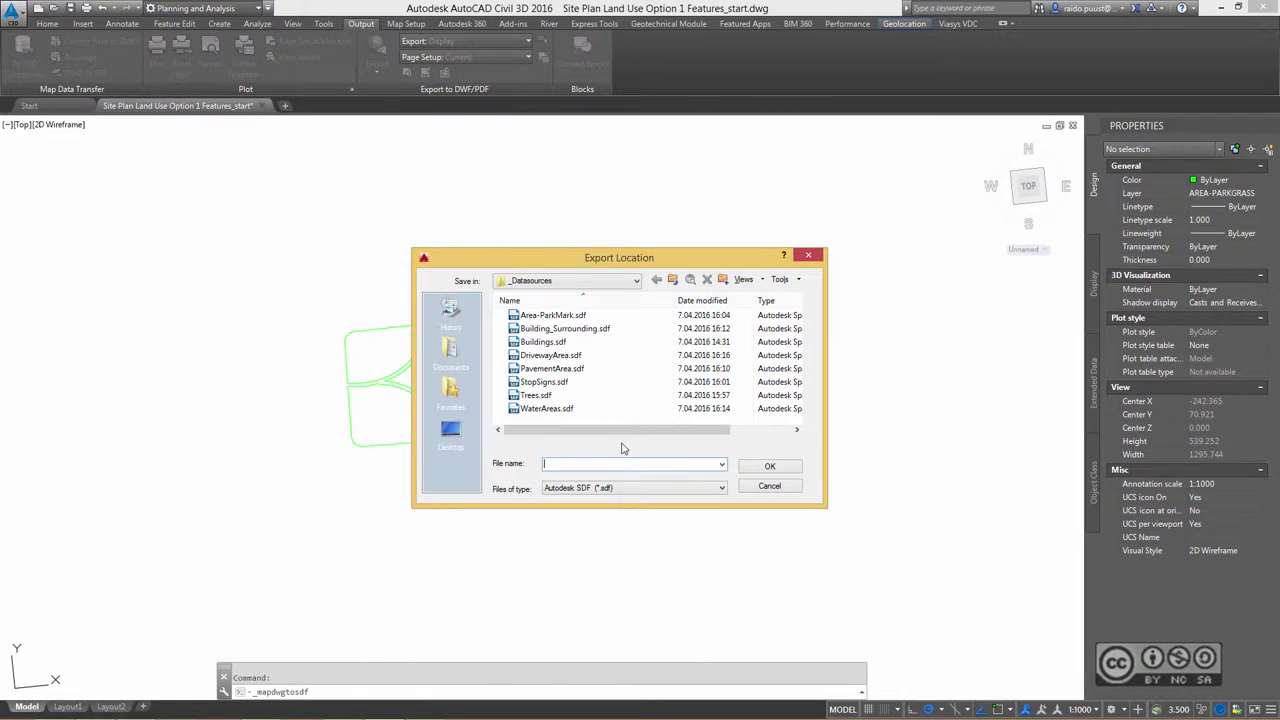
# - Export the 11 window-selected grass areas to Park-Area.sdf, then unisolate all layers
pyautogui.write('Park-Area')
pyautogui.press('Return')
pyautogui.click(730, 221)
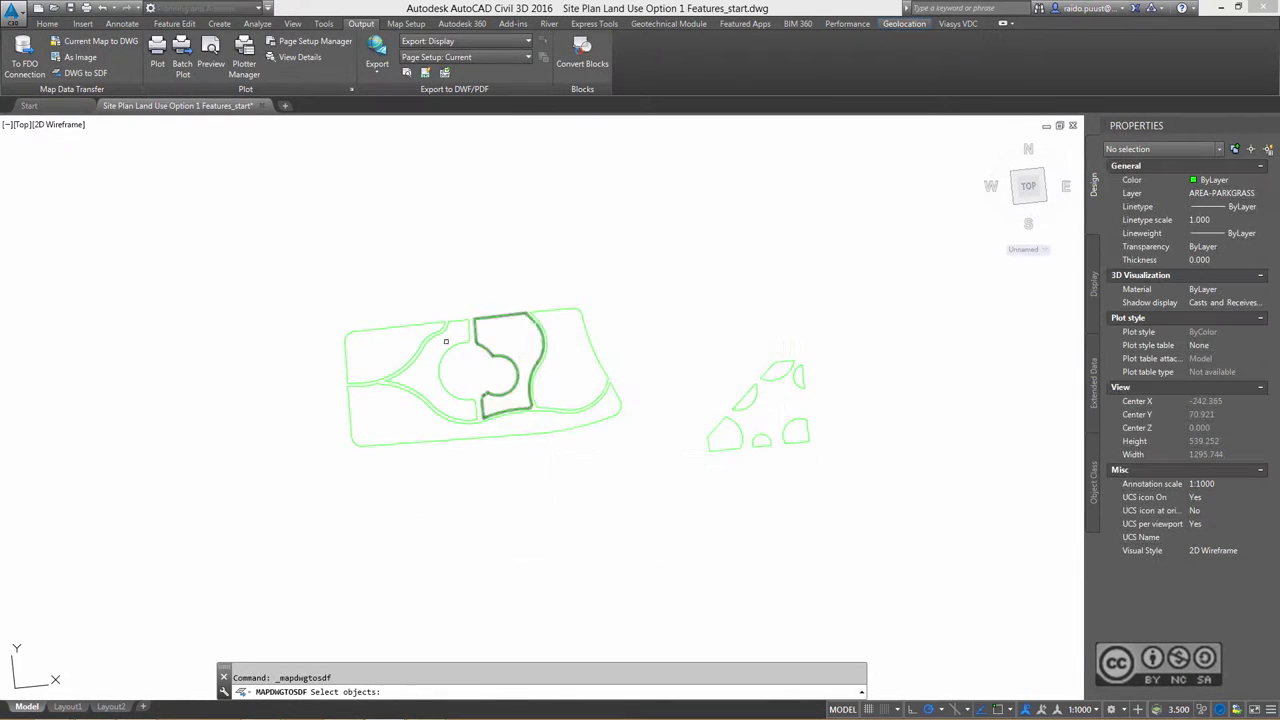
pyautogui.click(293, 277)
pyautogui.click(861, 504)
pyautogui.press('Return')
pyautogui.click(593, 172)
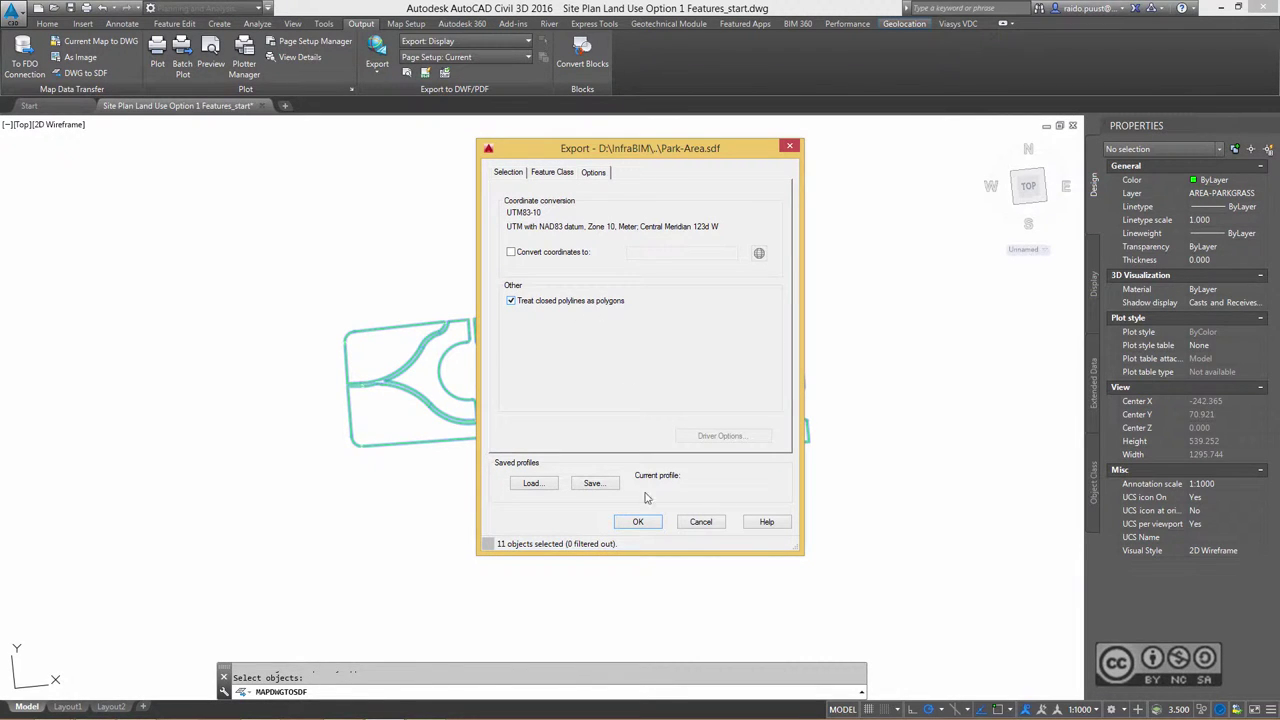
pyautogui.click(637, 521)
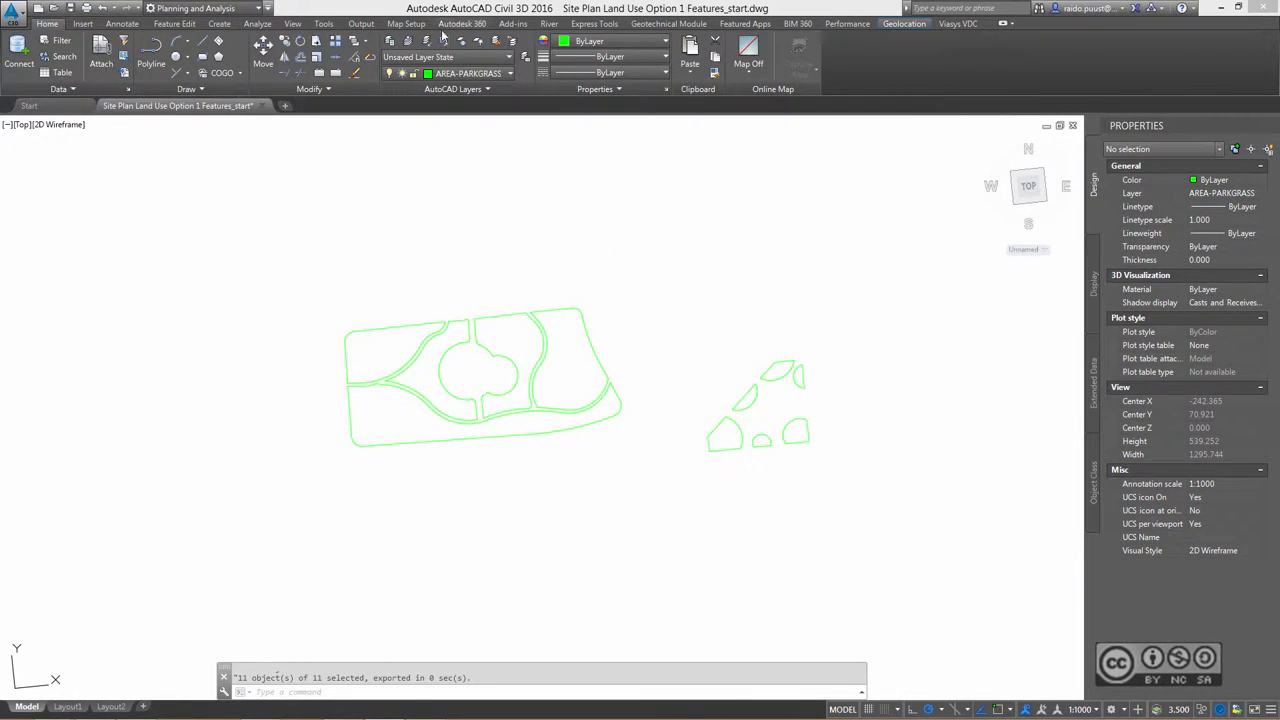
pyautogui.click(478, 41)
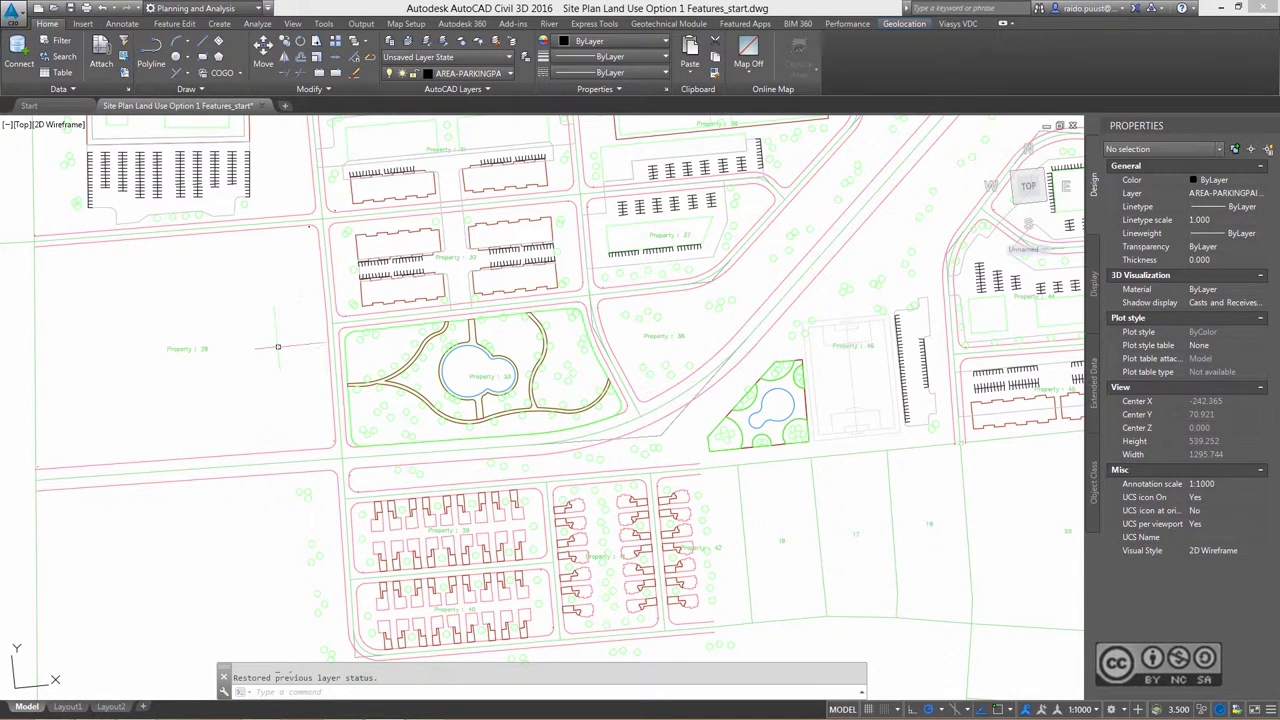